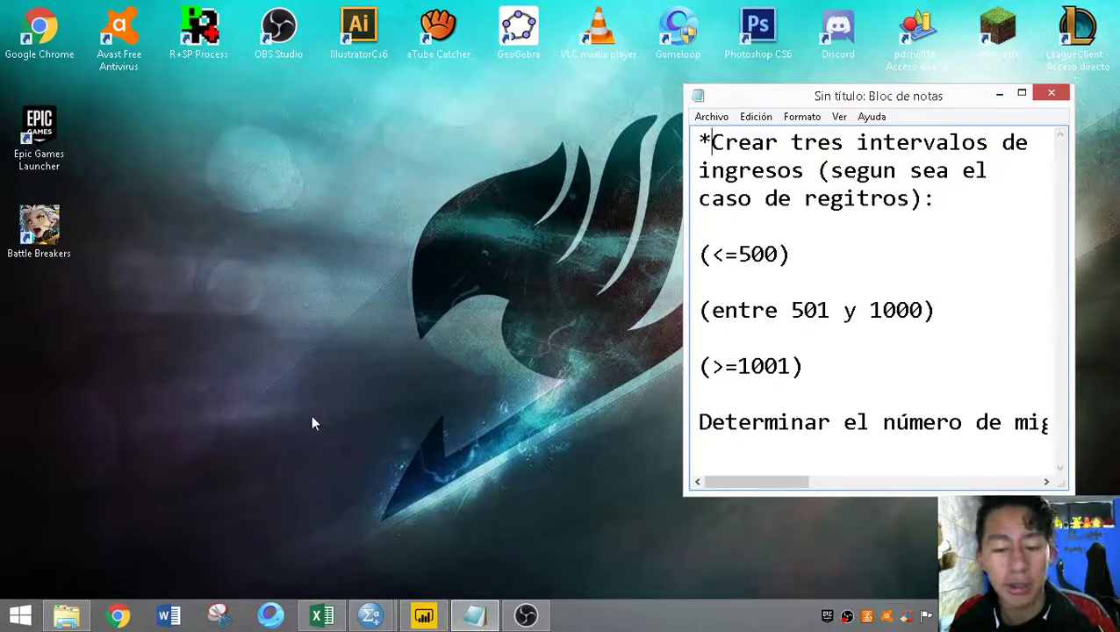
Switch to the SPSS data editor holding the migrant dataset and widen the mig_numing column
mouse_move(797, 485)
left_mouse_down()
mouse_move(1036, 489)
mouse_move(777, 490)
left_mouse_up()
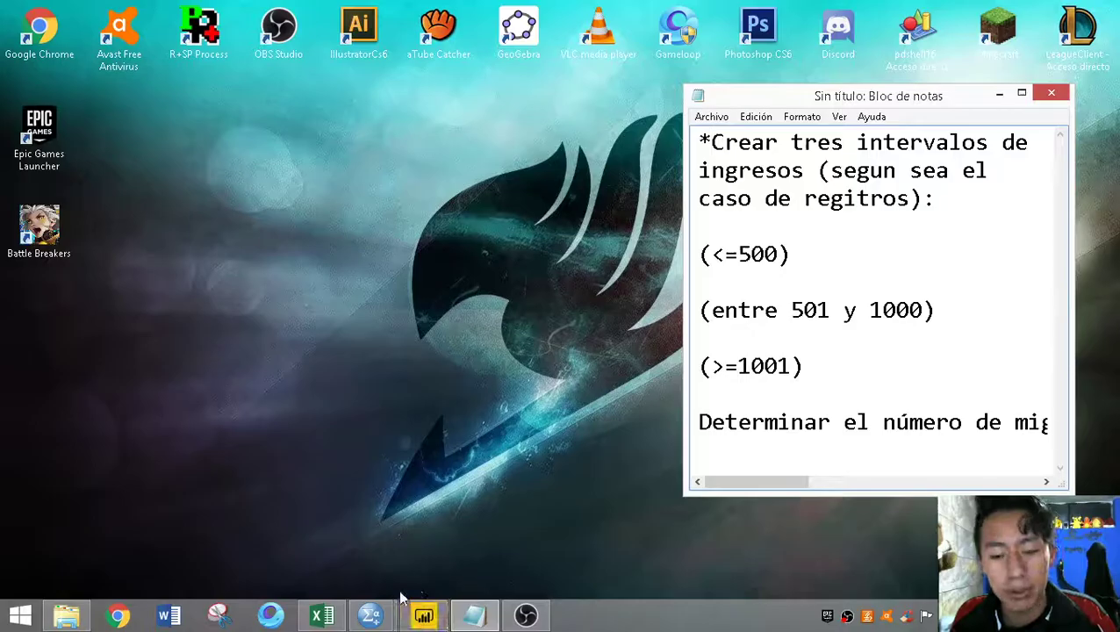
left_click(373, 615)
left_click(406, 512)
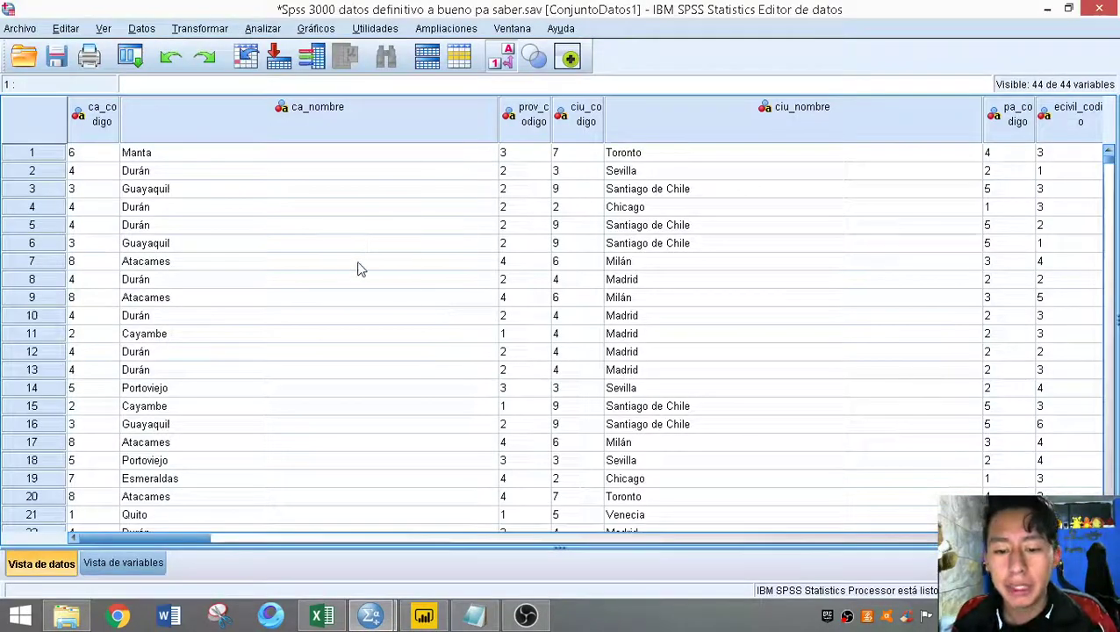
left_click_drag(198, 538, 409, 538)
left_click_drag(582, 546, 145, 541)
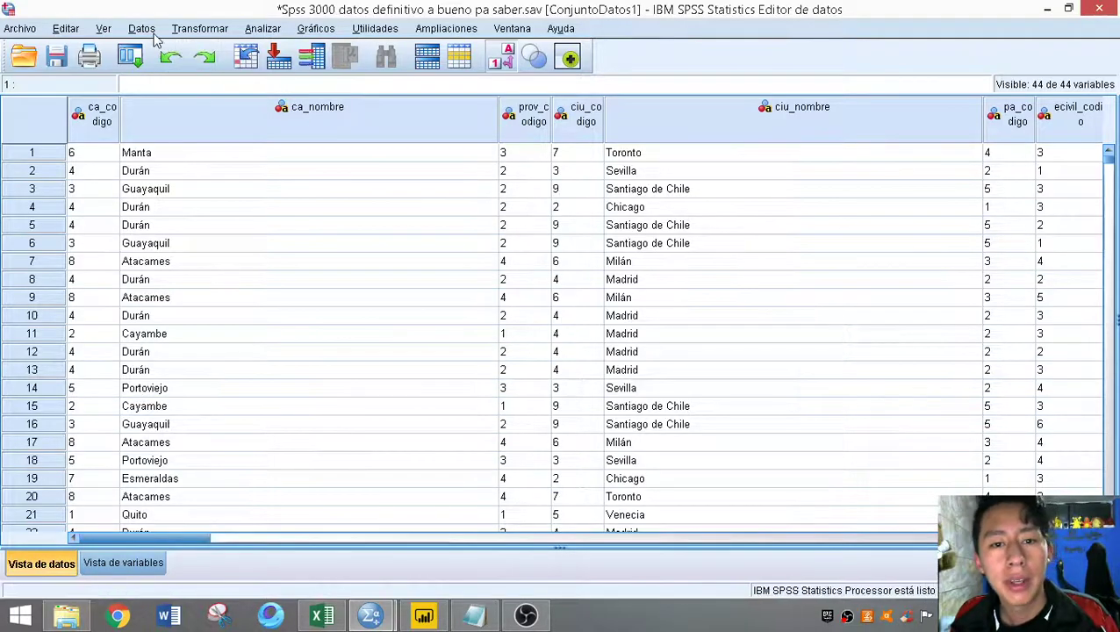
left_click_drag(188, 538, 481, 537)
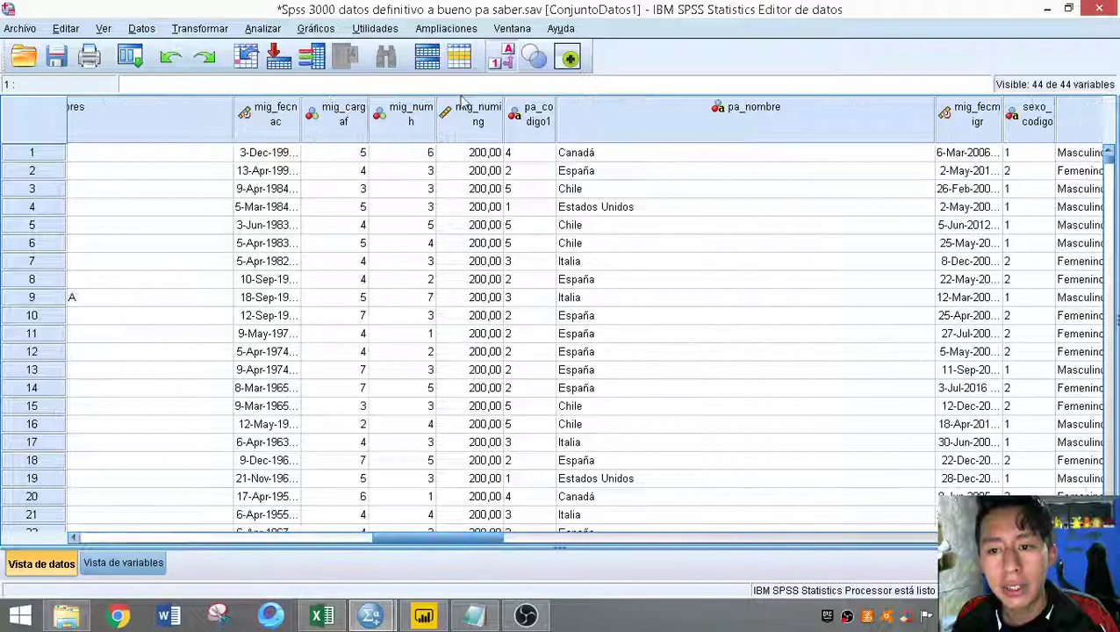
left_click_drag(502, 123, 541, 123)
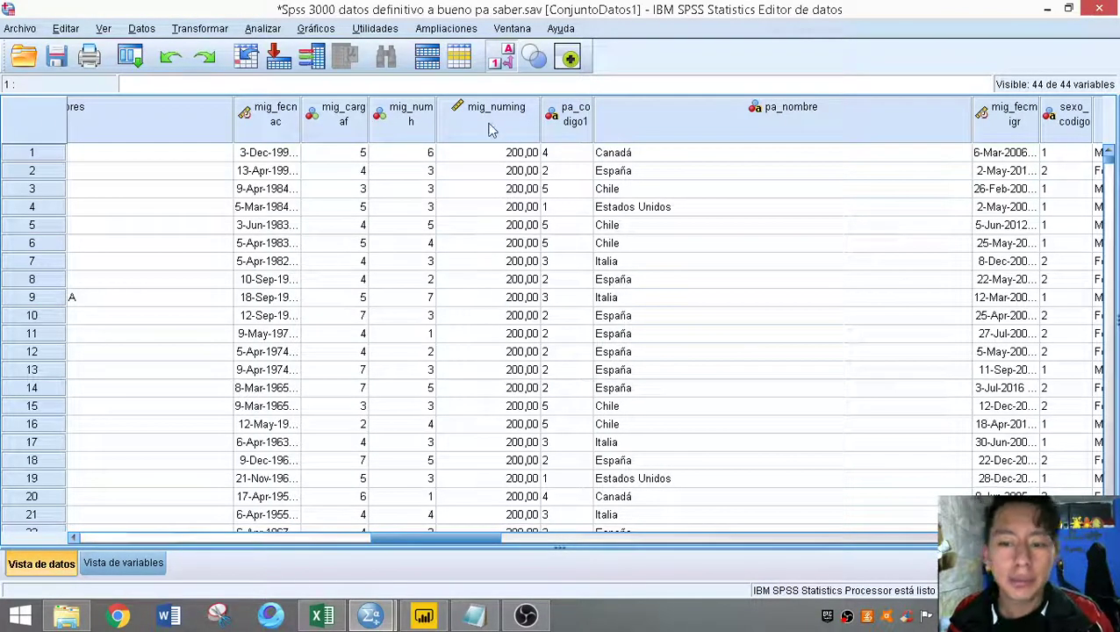
Open Recode into Different Variables and select the mapping of mig_numing to the output variable Tipos_de_Salario
scroll(525, 288, "down", 20)
scroll(525, 290, "down", 5)
scroll(525, 290, "up", 5)
scroll(525, 290, "down", 7)
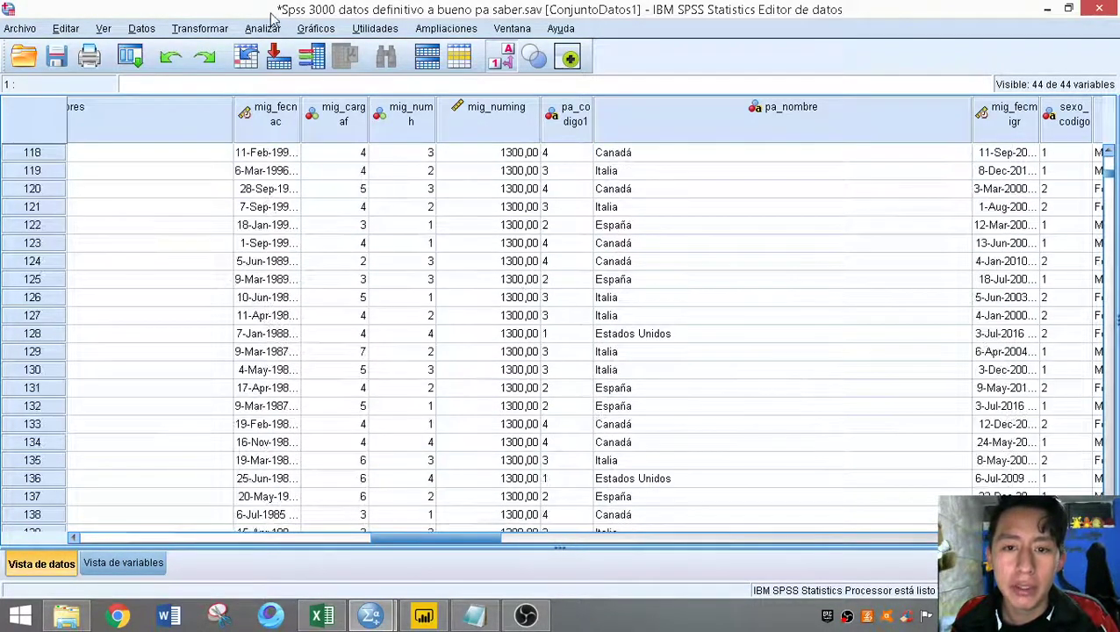
left_click(202, 29)
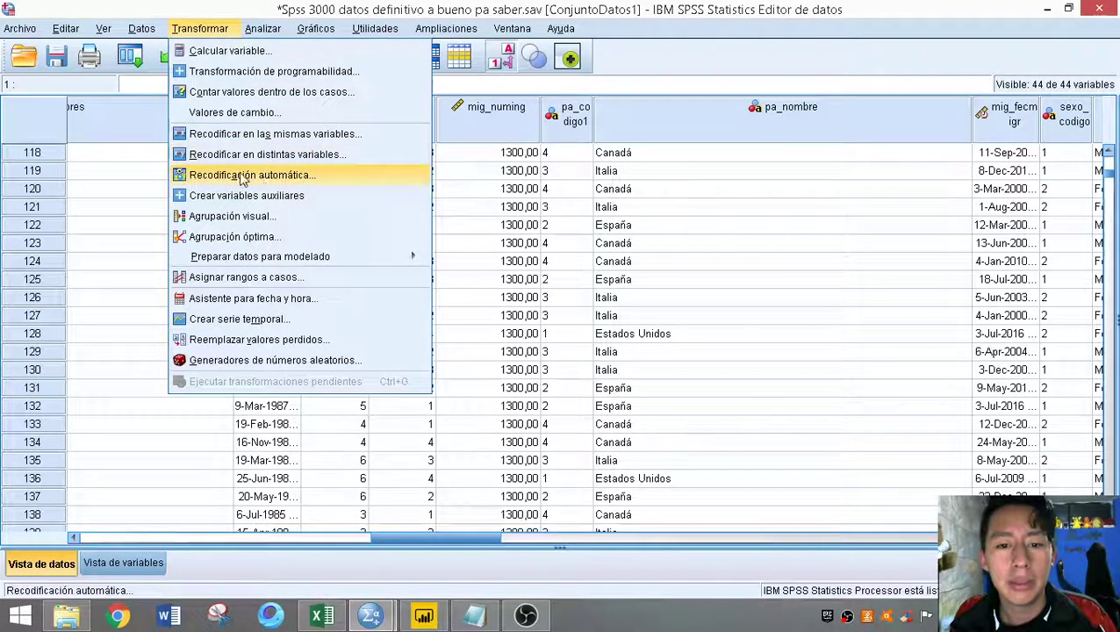
left_click(273, 158)
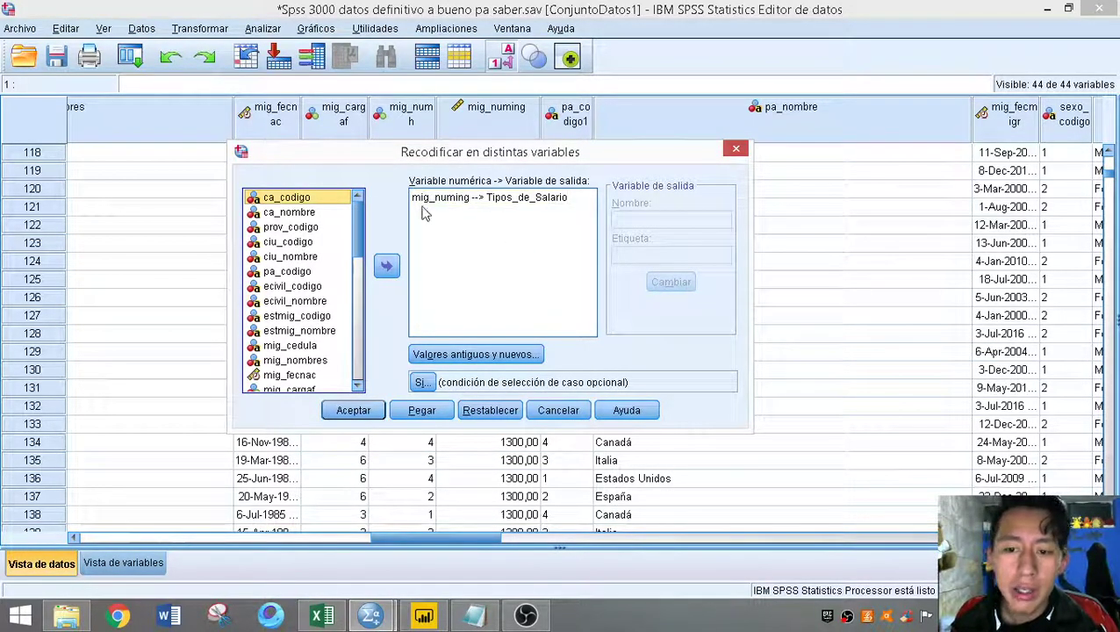
scroll(364, 263, "down", 1)
left_click_drag(363, 263, 358, 356)
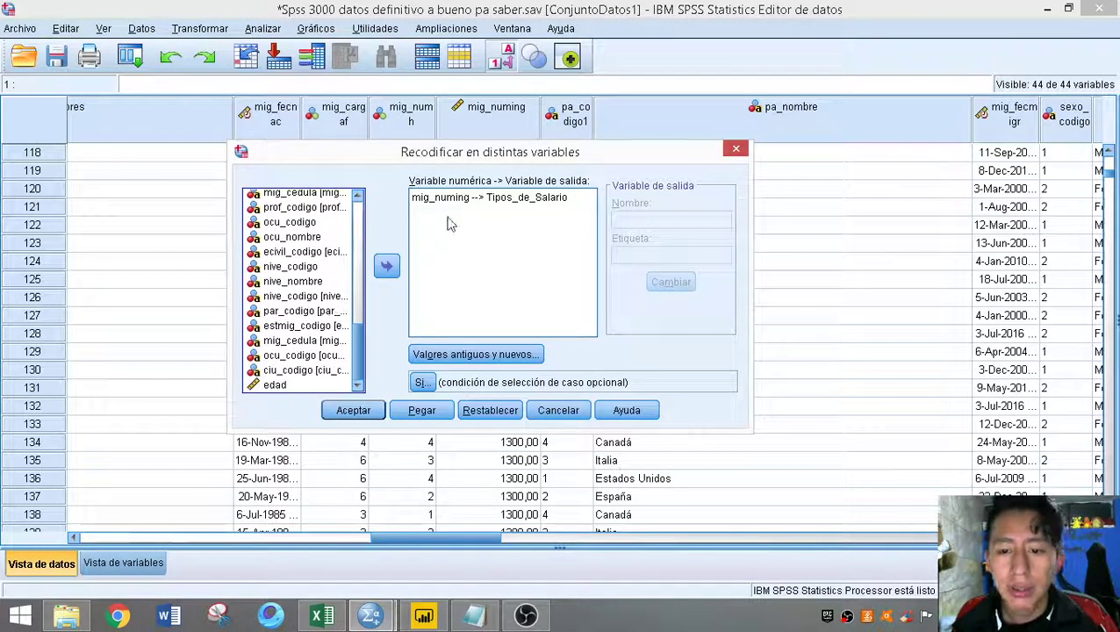
left_click(503, 202)
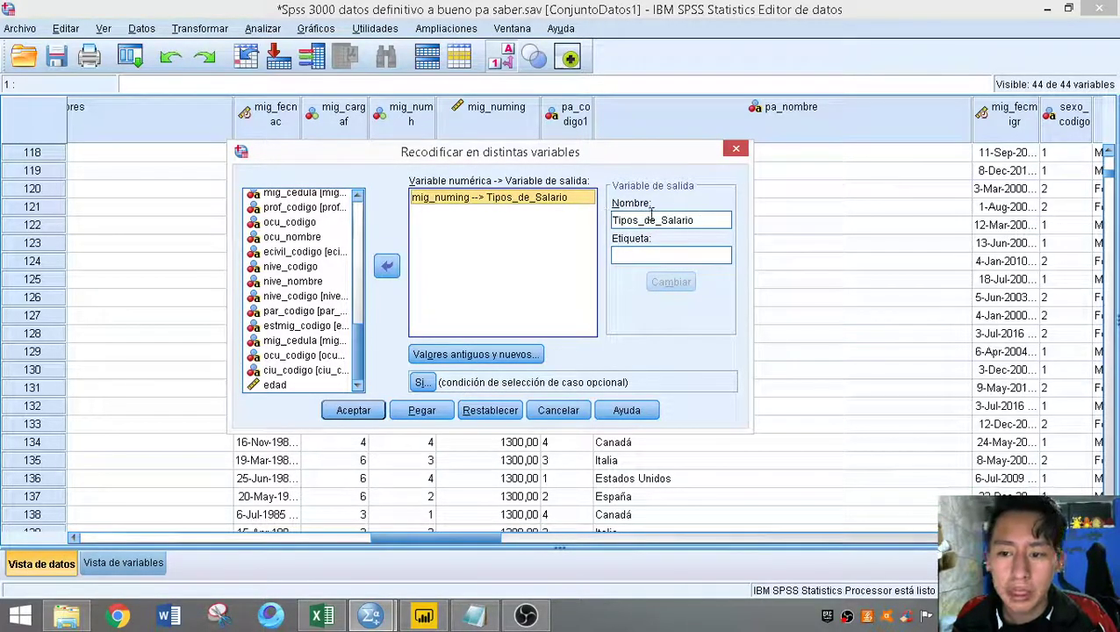
double_click(705, 224)
left_click(592, 226)
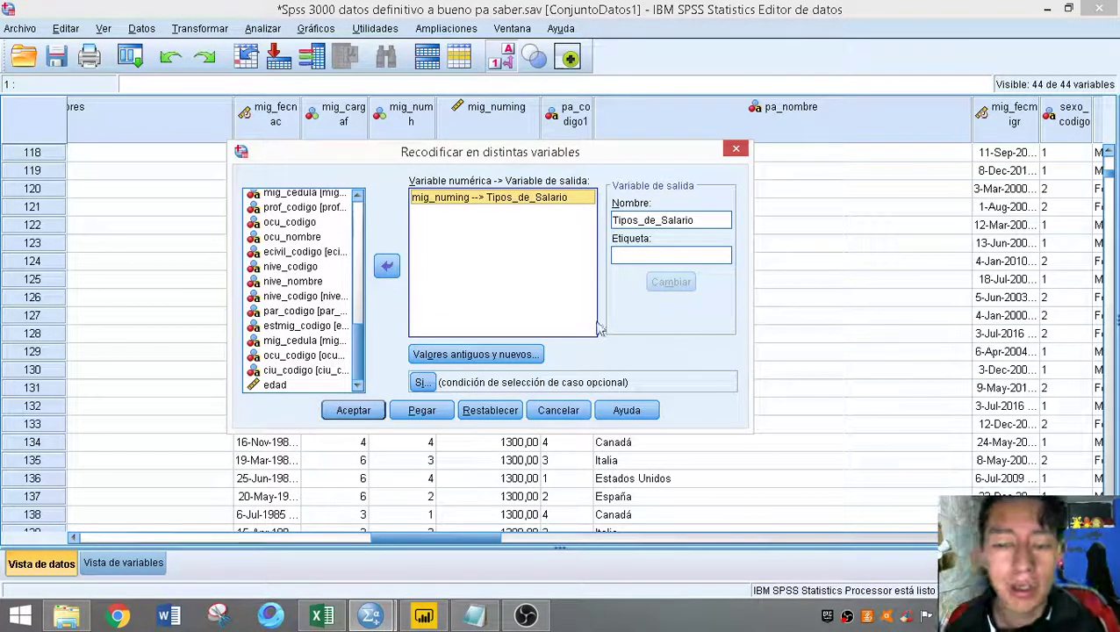
Open the old and new values of the recode and delete all the existing range rules
left_click(527, 355)
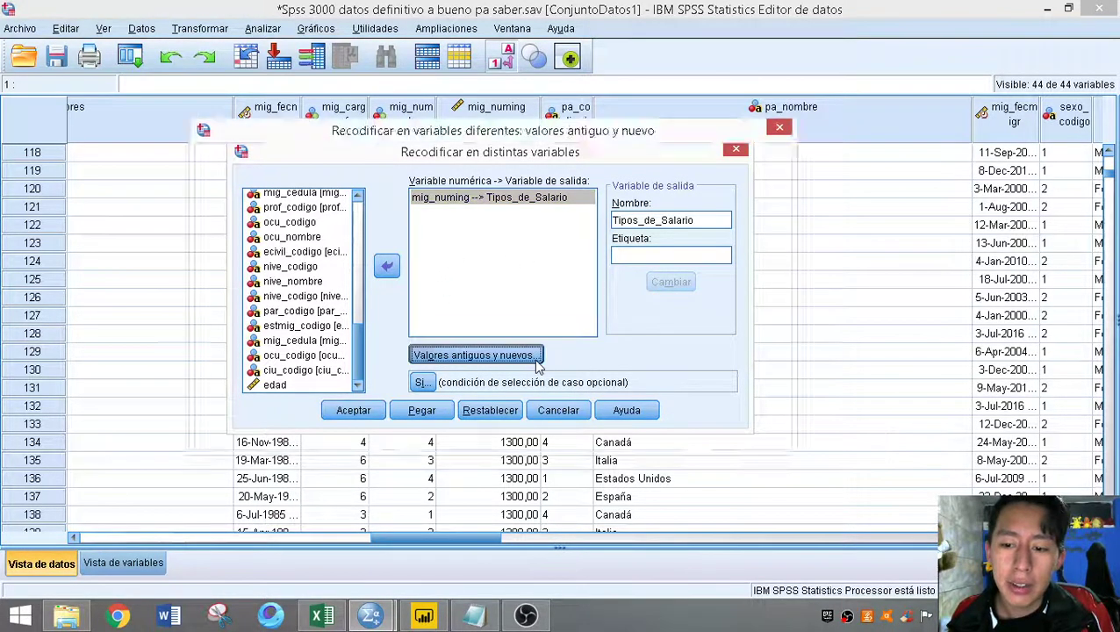
left_click(655, 290)
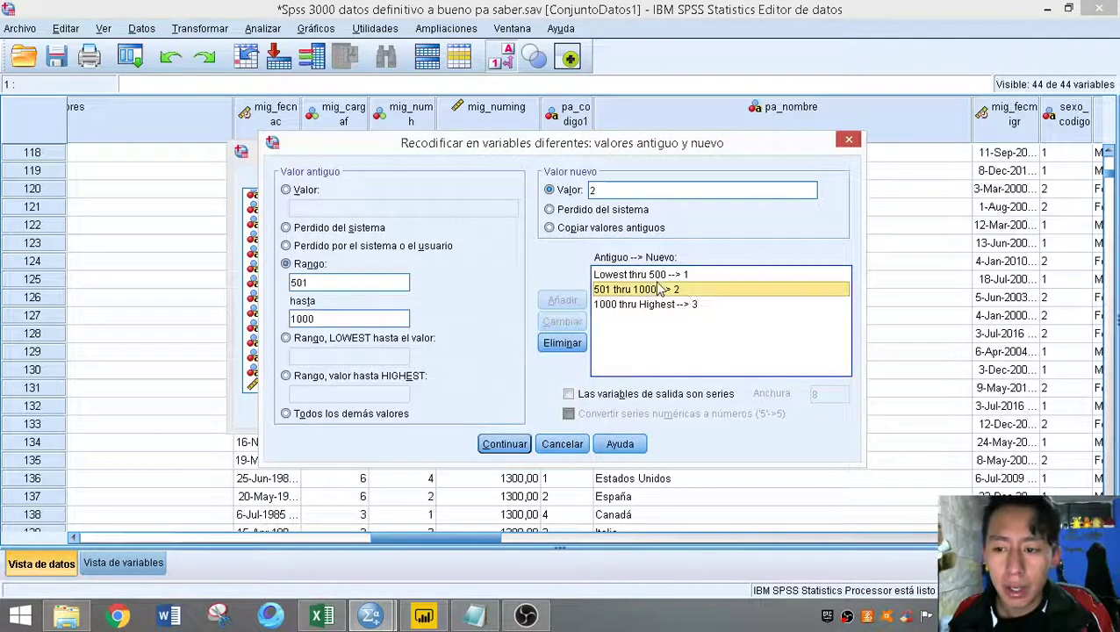
left_click(559, 346)
left_click(563, 343)
left_click(563, 343)
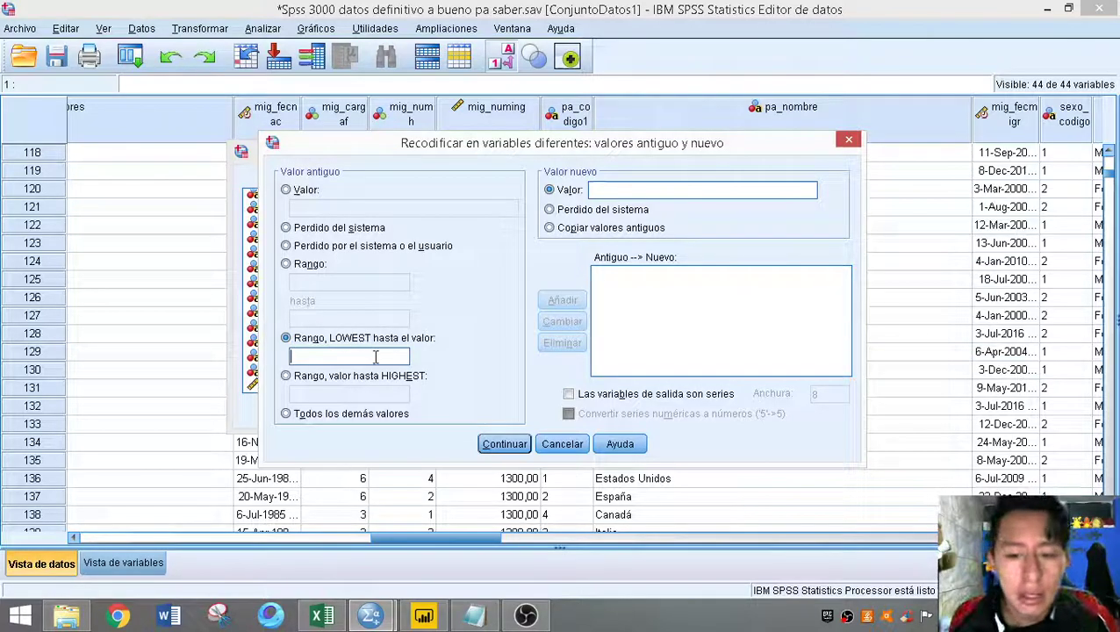
Add a recode rule that turns the range from the lowest value through 500 into the new value 1
left_click(313, 375)
left_click(318, 338)
left_click(316, 354)
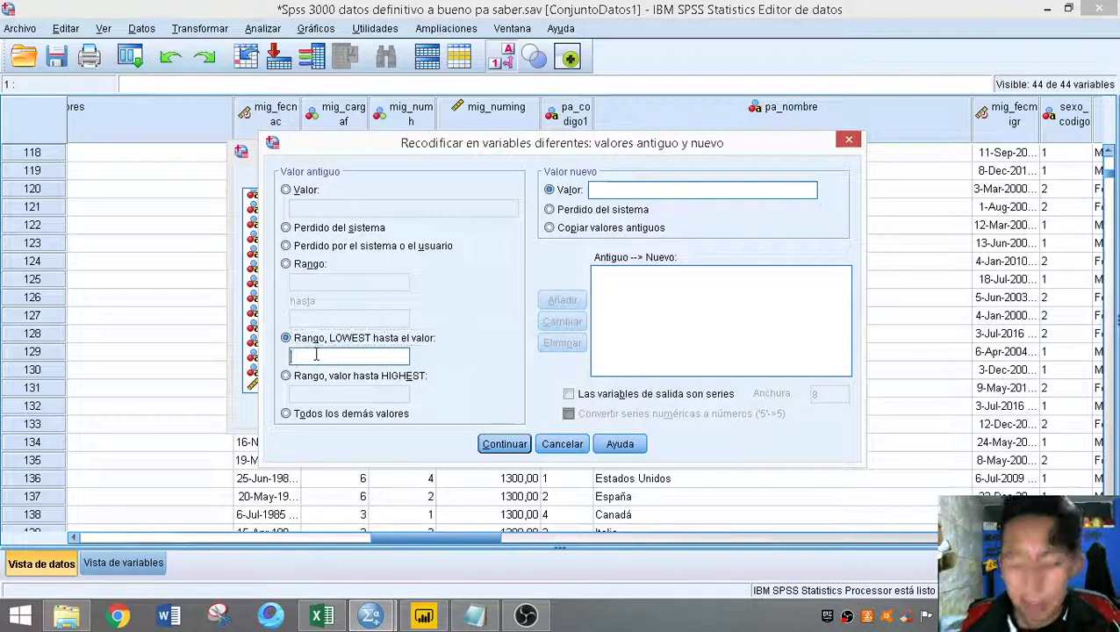
type("500")
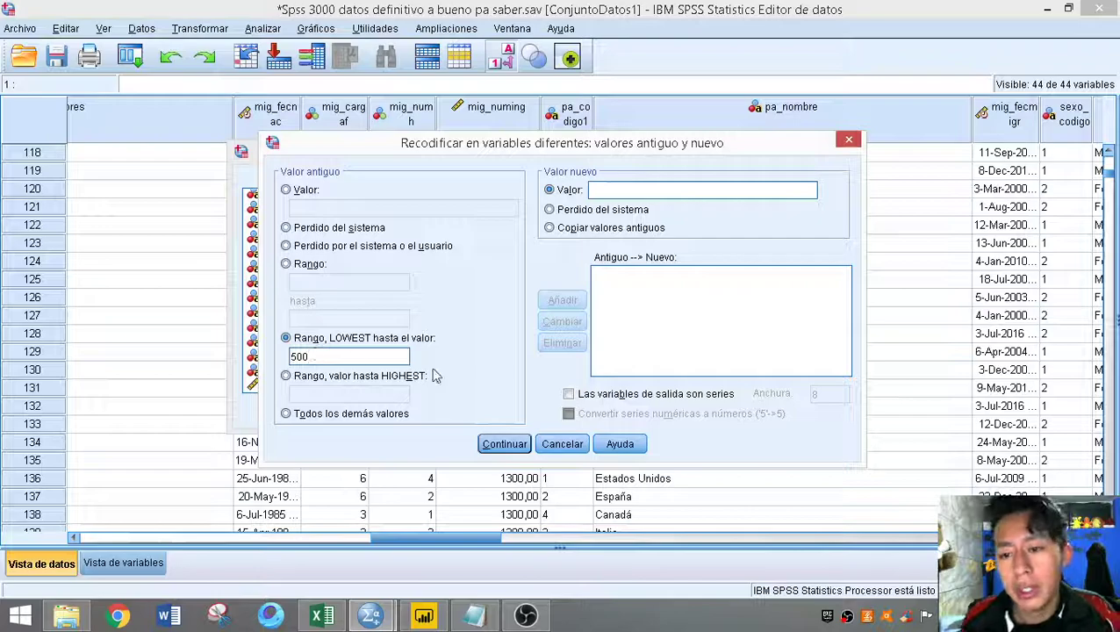
left_click(613, 190)
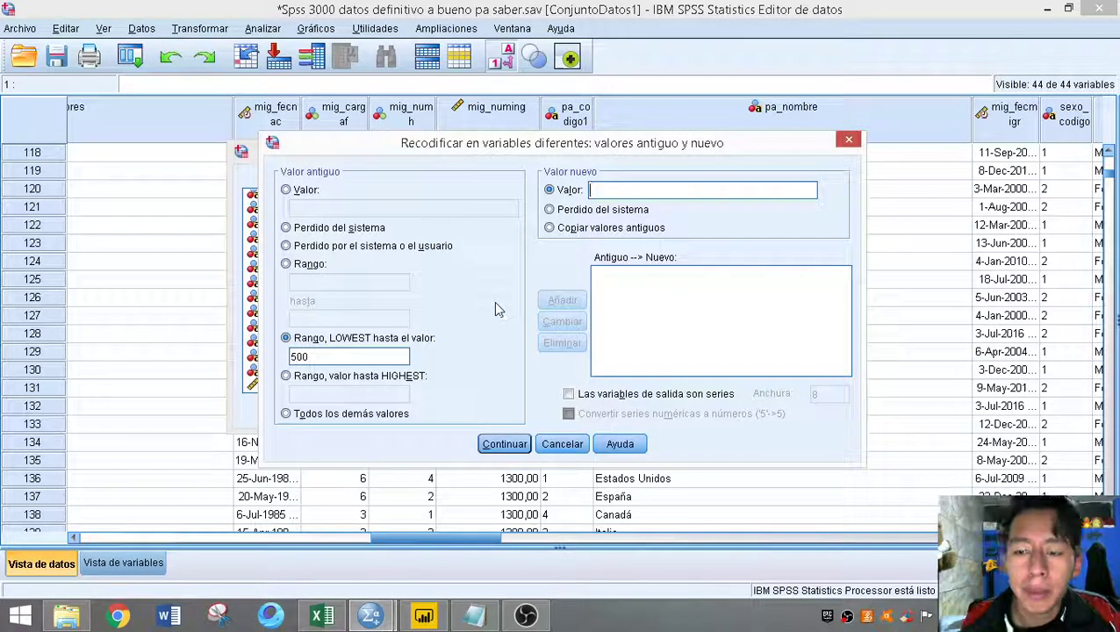
type("1")
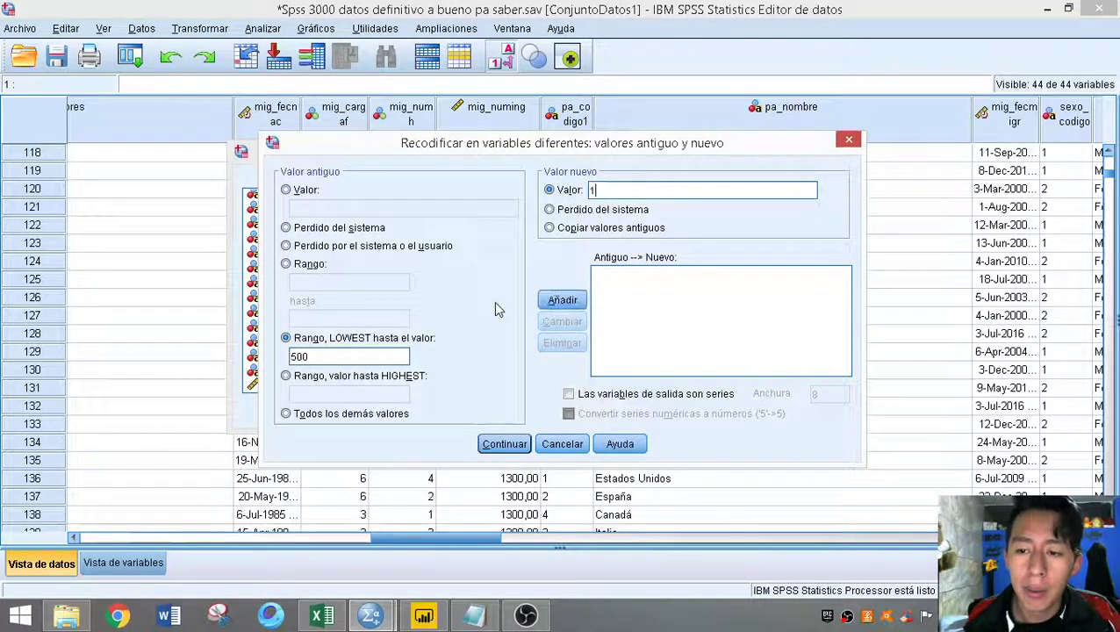
left_click(563, 300)
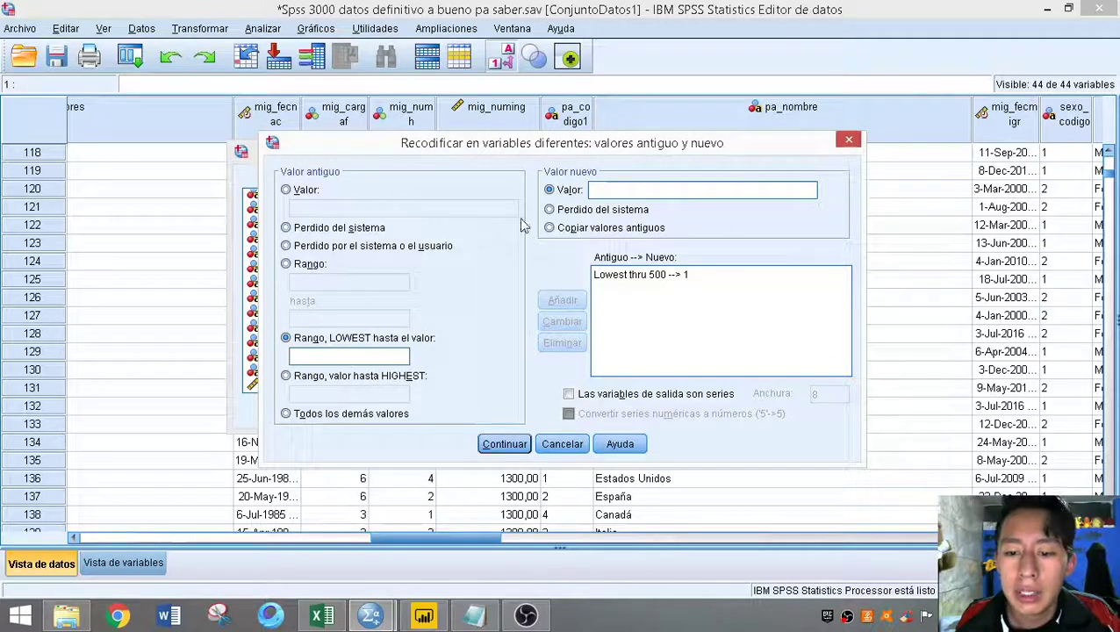
Check the interval notes in Notepad and add a recode rule that turns the range 501 to 1000 into 2
left_click(474, 615)
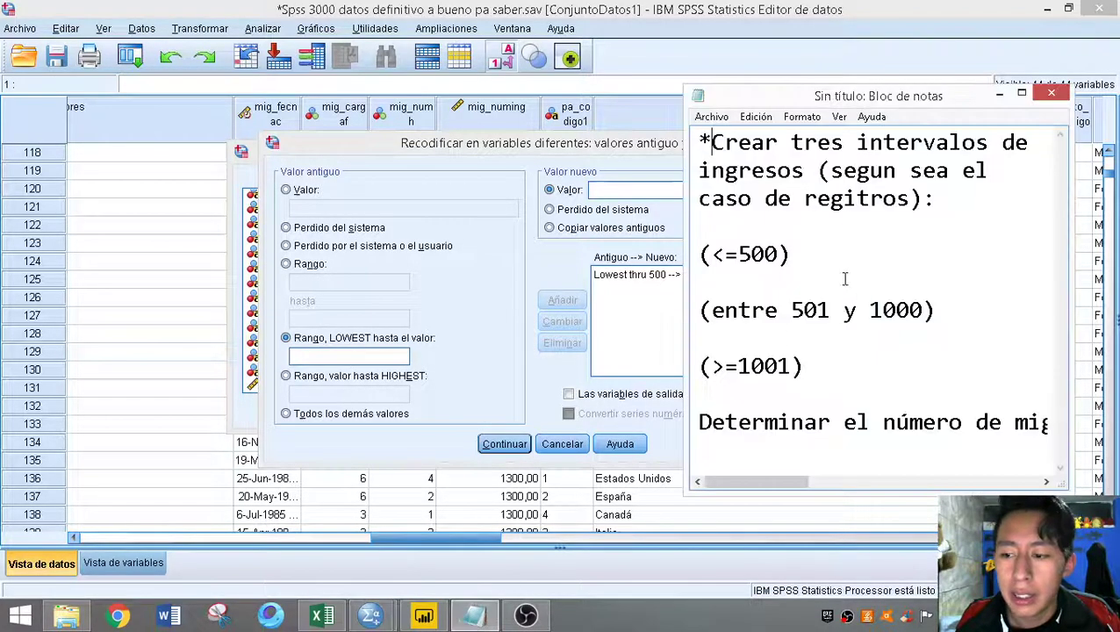
left_click(312, 265)
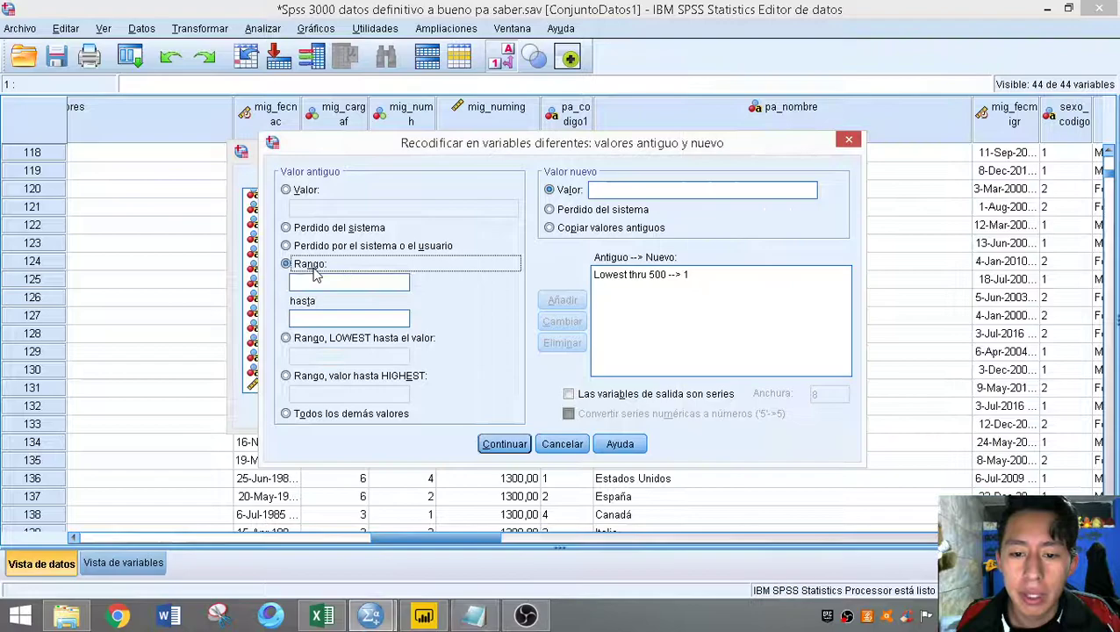
left_click(323, 282)
type("501")
left_click(374, 313)
type("1000")
left_click(621, 192)
type("2")
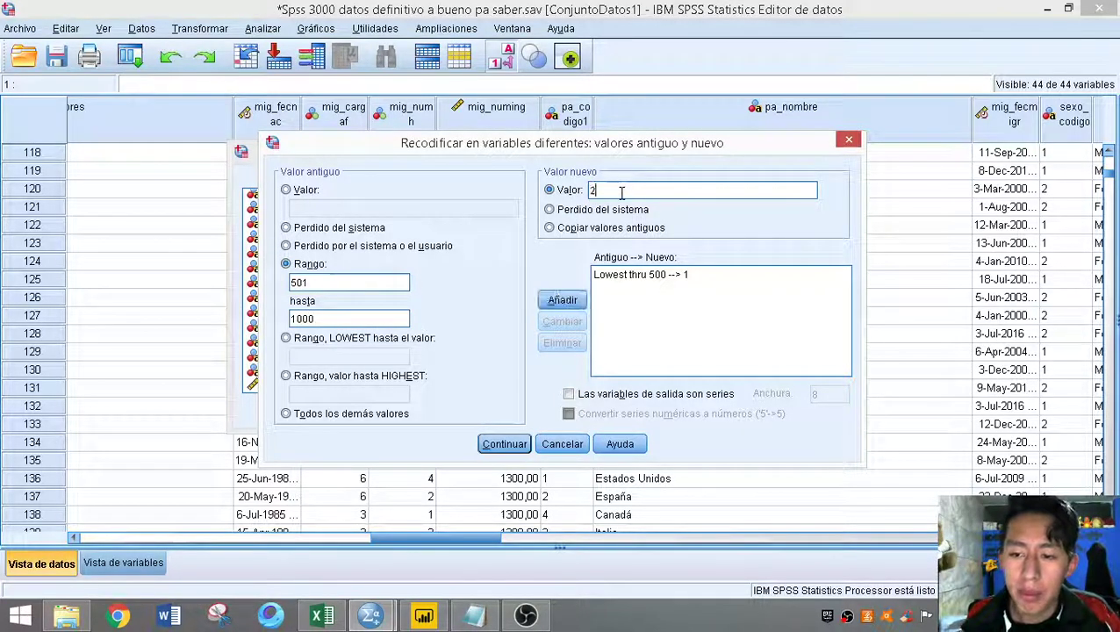
left_click(563, 303)
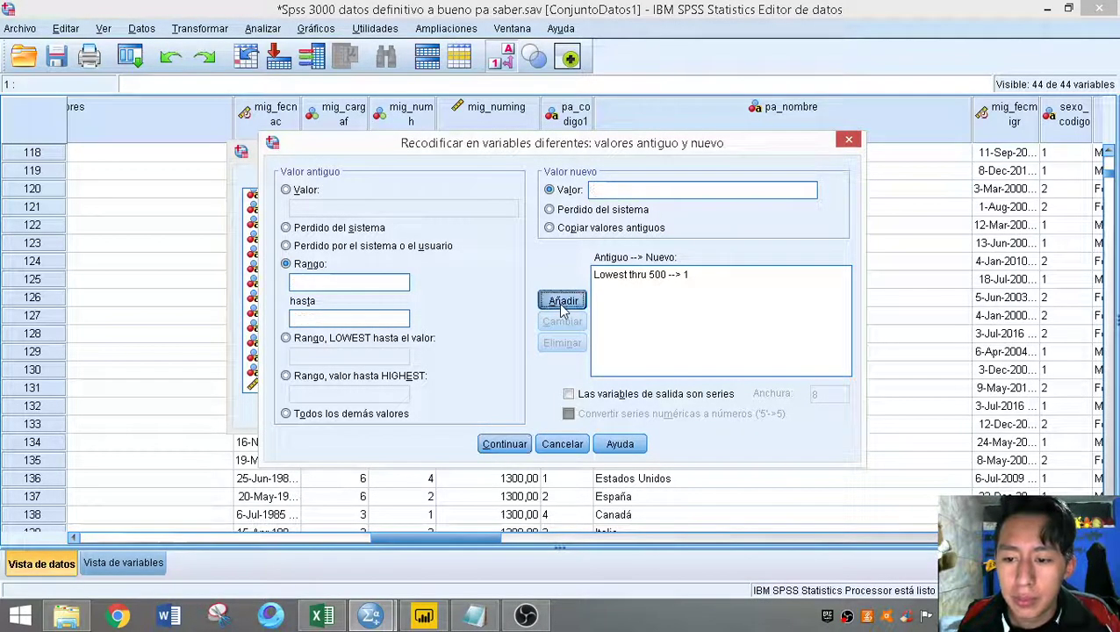
Add a recode rule turning 1001 through the highest value into 3, and run the recode into Tipos_de_Salario
left_click(338, 377)
left_click(336, 397)
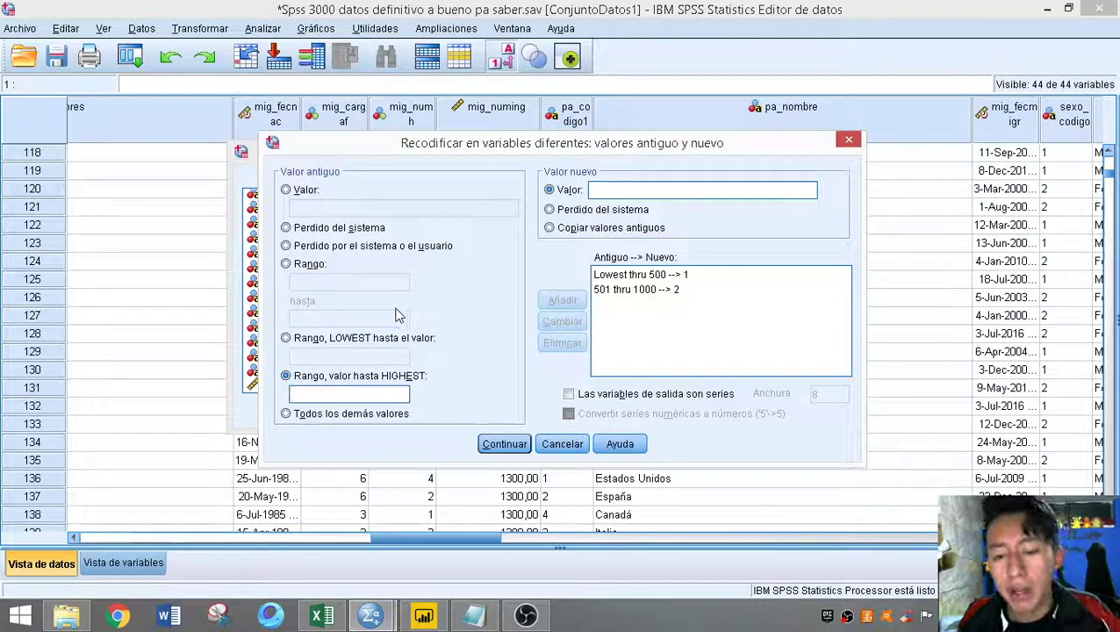
type("1001")
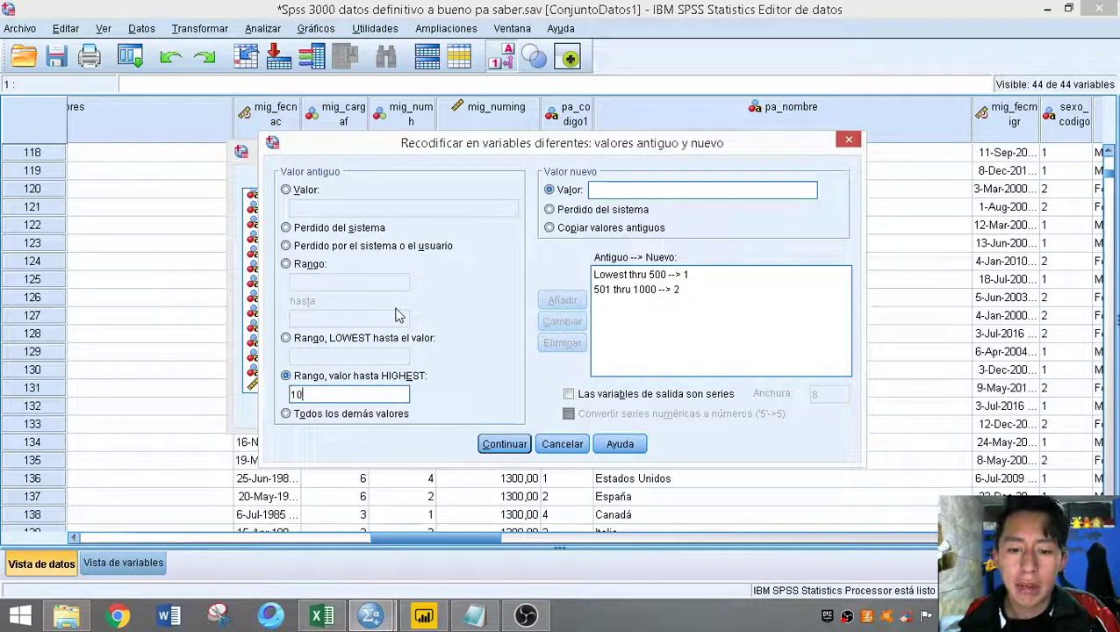
left_click(619, 186)
type("3")
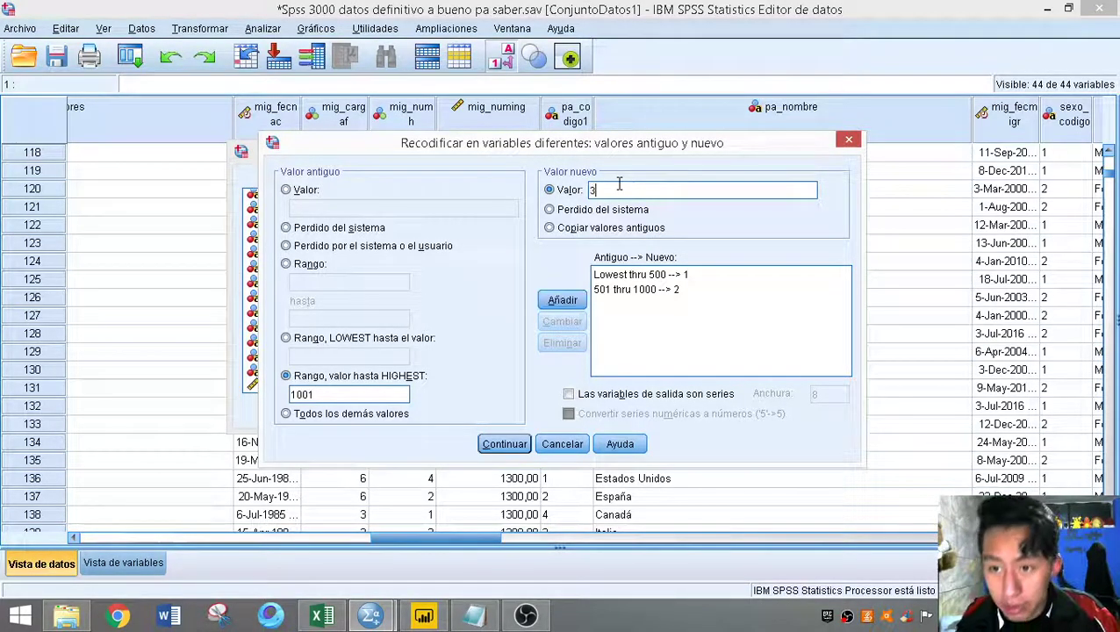
left_click(572, 303)
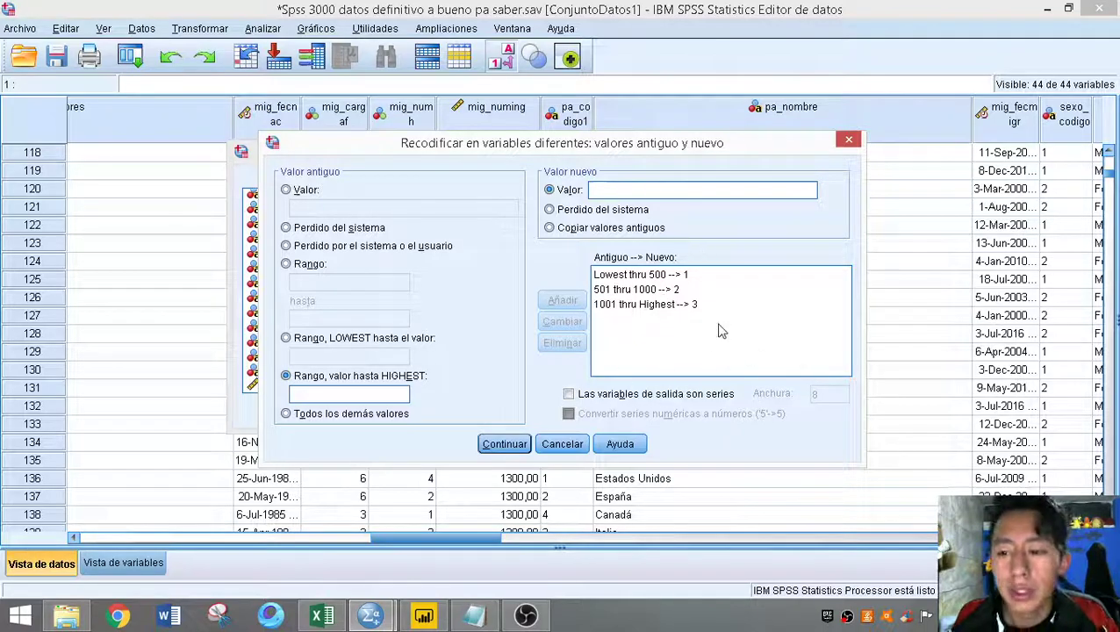
left_click(504, 444)
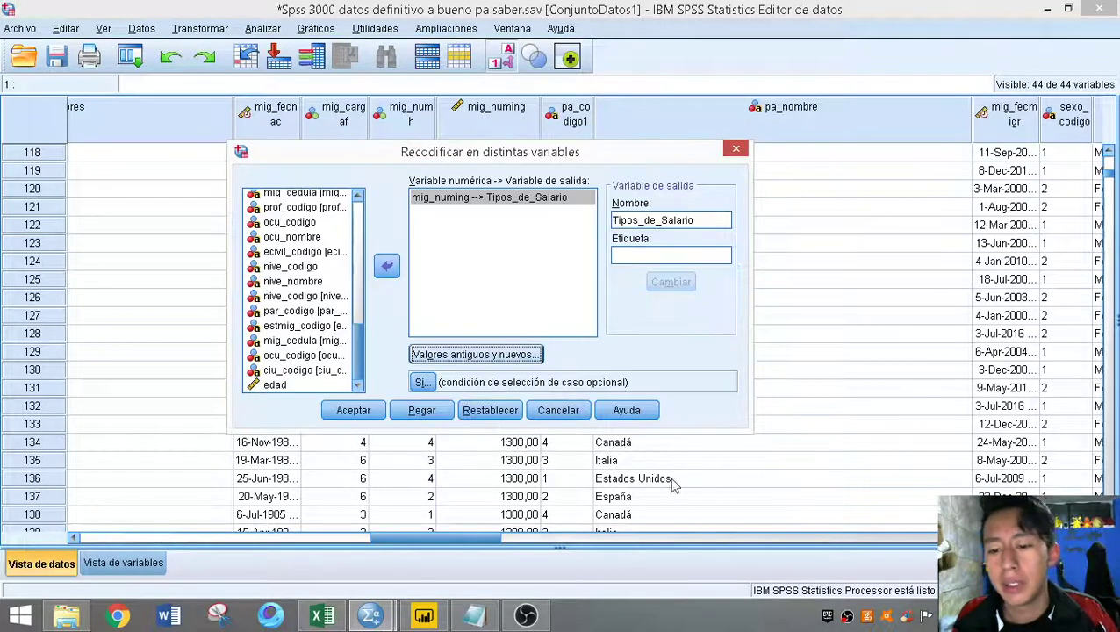
left_click(354, 413)
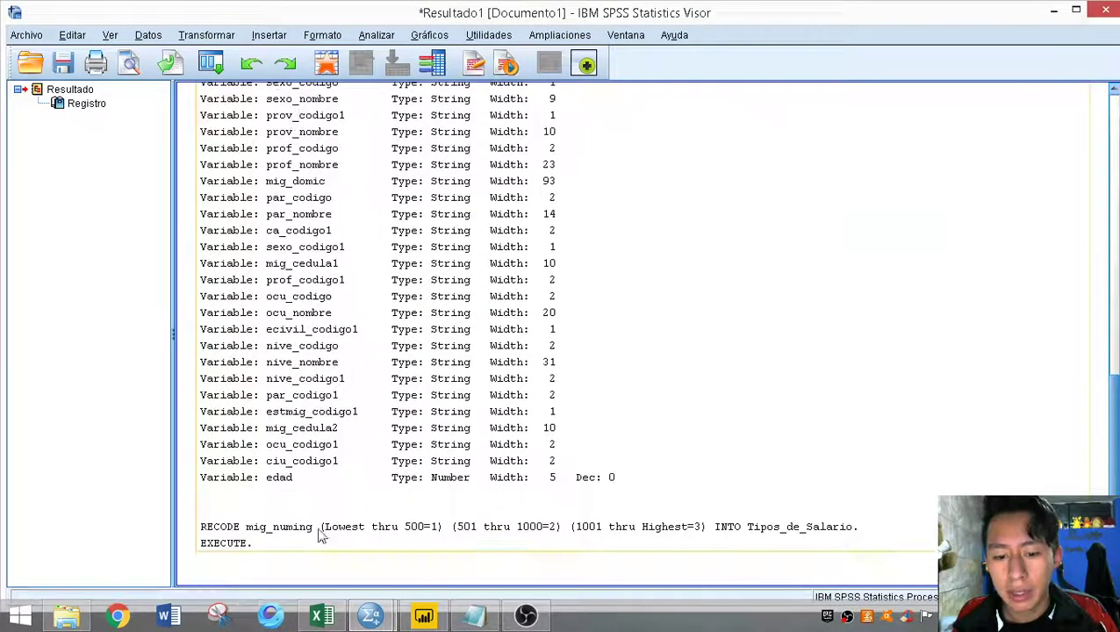
Return to the dataset window and examine the recoded values in the Tipos_de_Salario column across the records
mouse_move(371, 615)
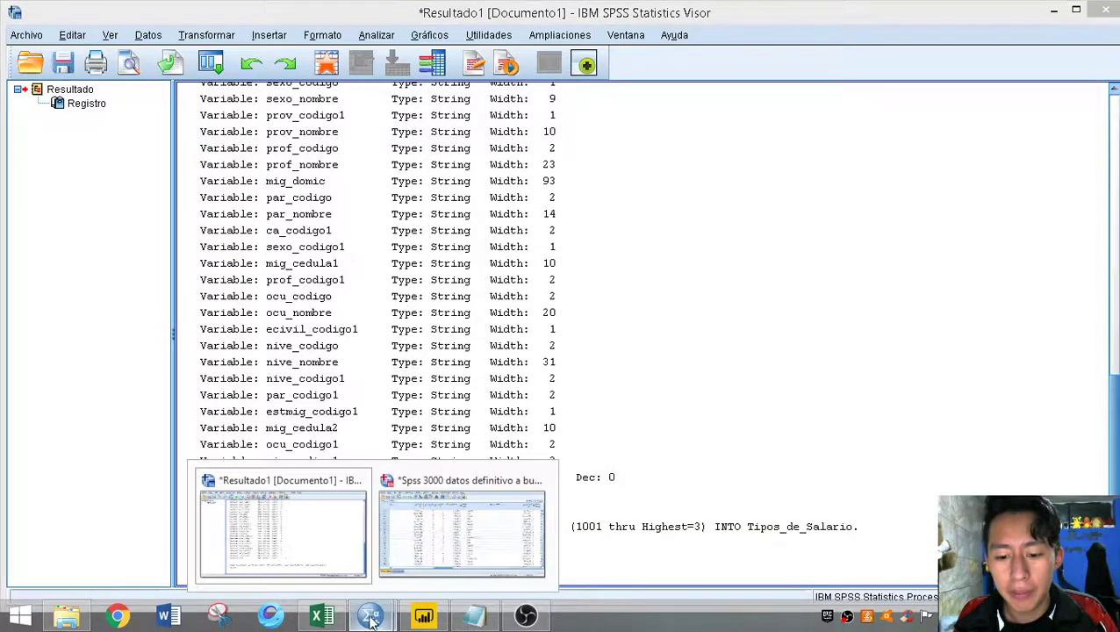
left_click(496, 554)
left_click_drag(491, 537, 1018, 540)
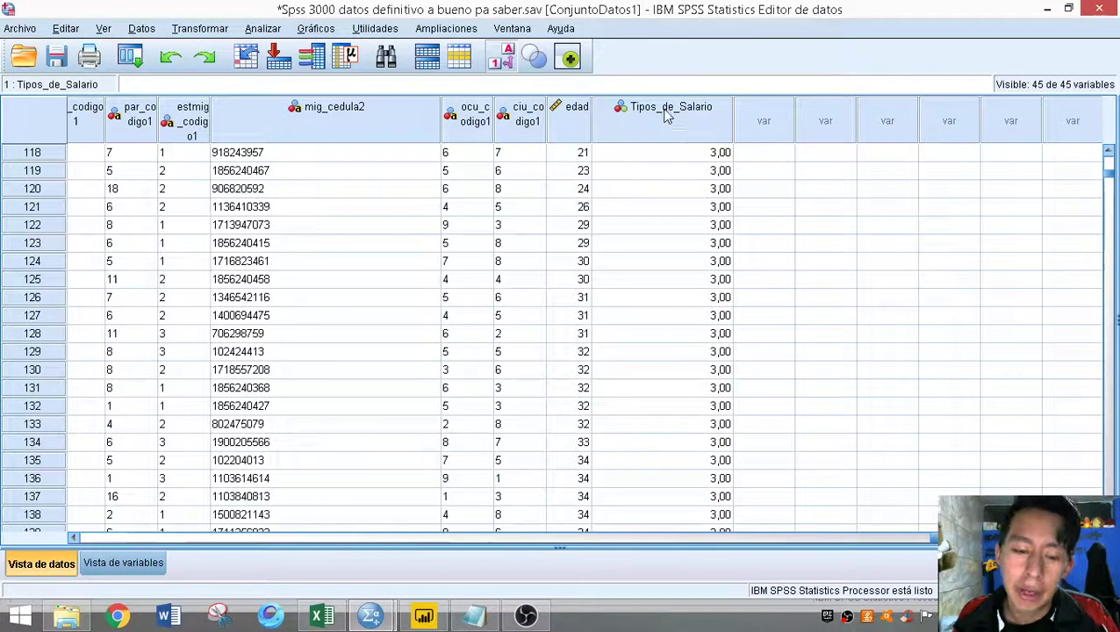
scroll(722, 164, "down", 2)
scroll(725, 165, "up", 12)
scroll(727, 176, "down", 5)
scroll(723, 226, "down", 20)
left_click_drag(1112, 190, 1112, 158)
View the sorting options for the mig_numing column without applying them, and go back to the Tipos_de_Salario column
left_click_drag(264, 537, 448, 533)
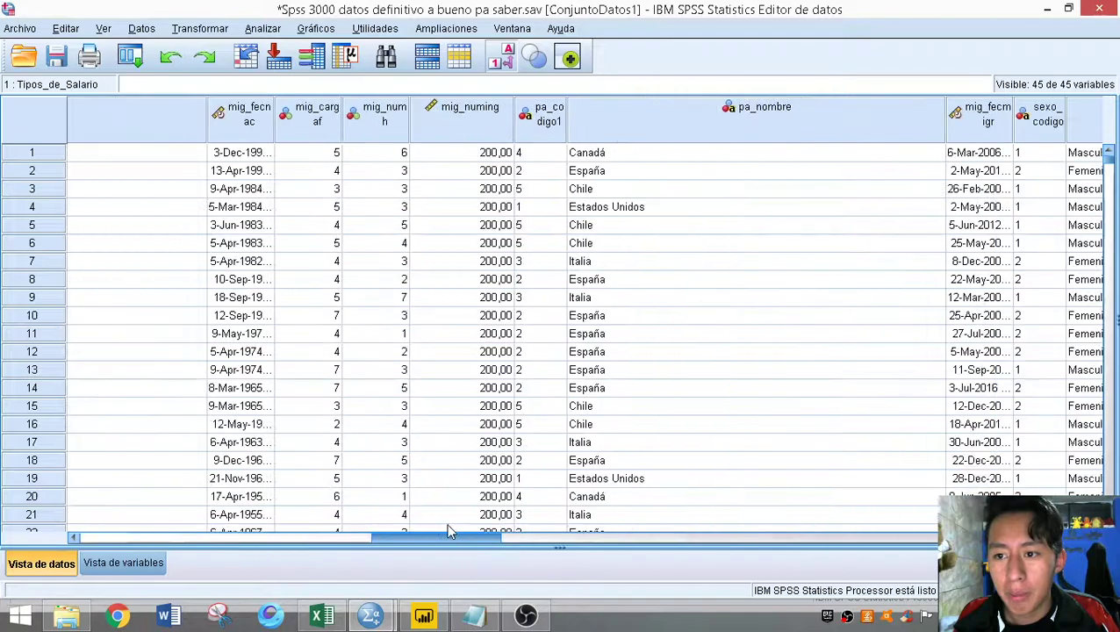
left_click(463, 127)
right_click(463, 130)
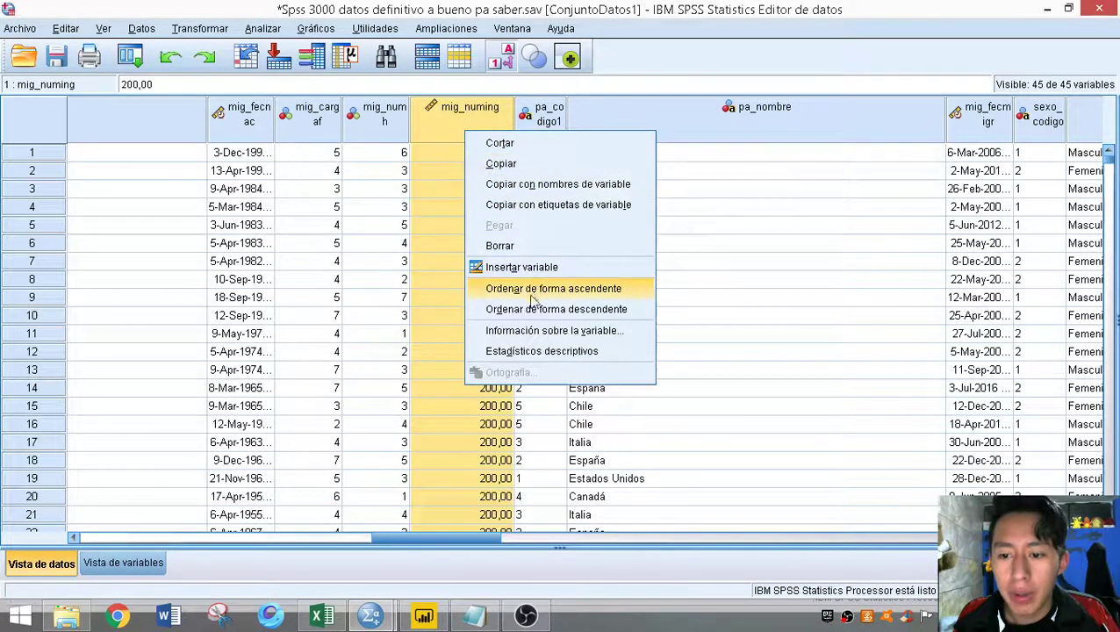
left_click(579, 580)
left_click_drag(452, 541, 887, 540)
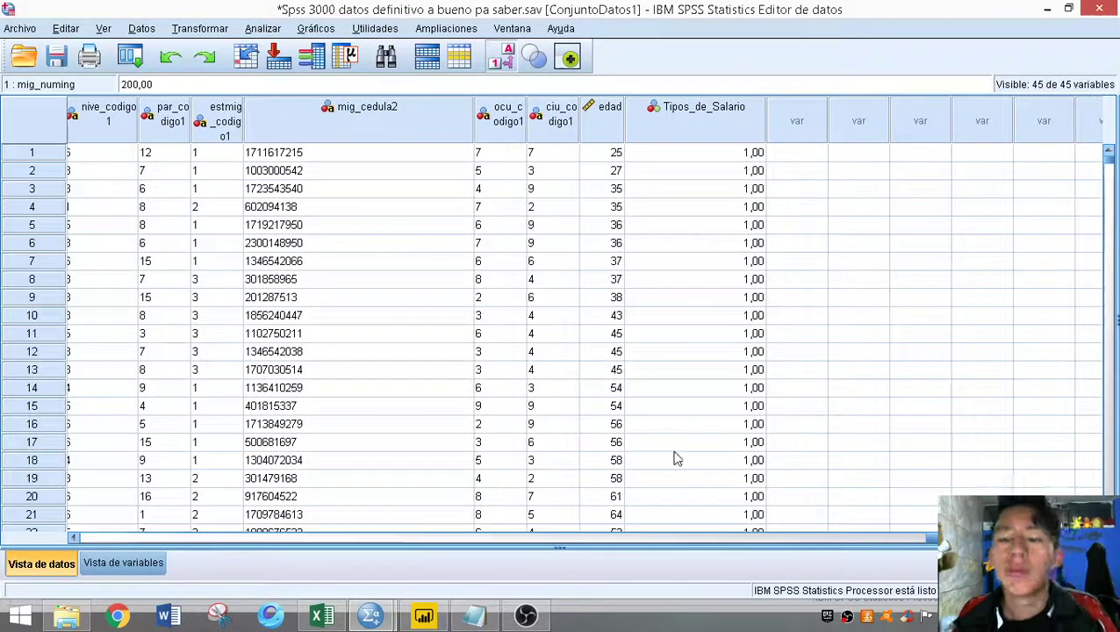
Open the value labels of the Tipos_de_Salario variable and enter 1 as the first value
left_click(130, 571)
scroll(310, 425, "down", 8)
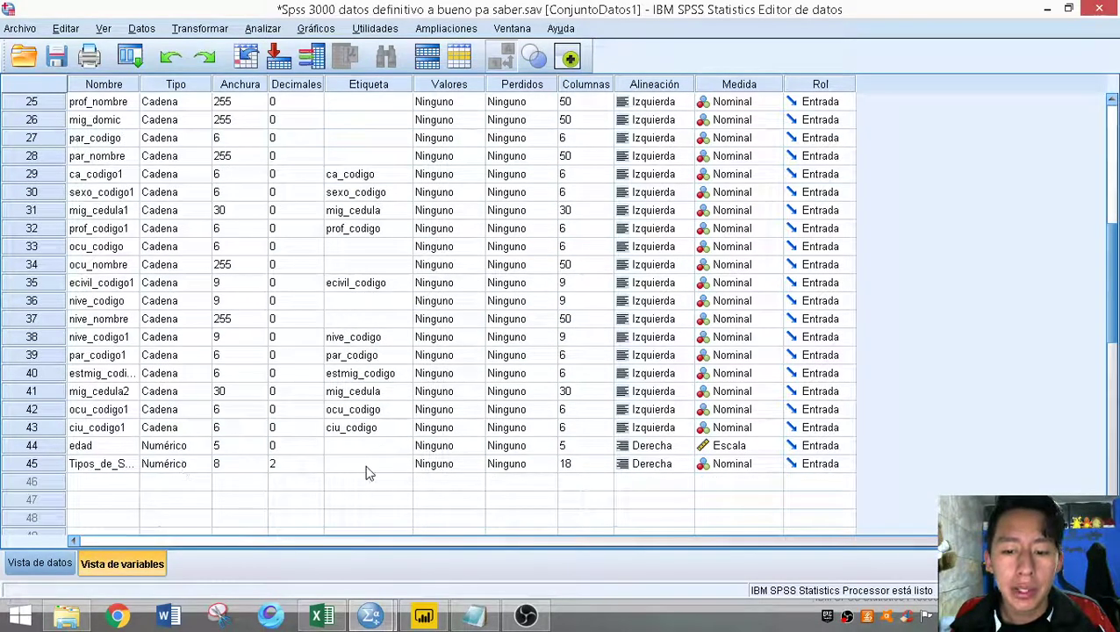
left_click(479, 464)
left_click(481, 465)
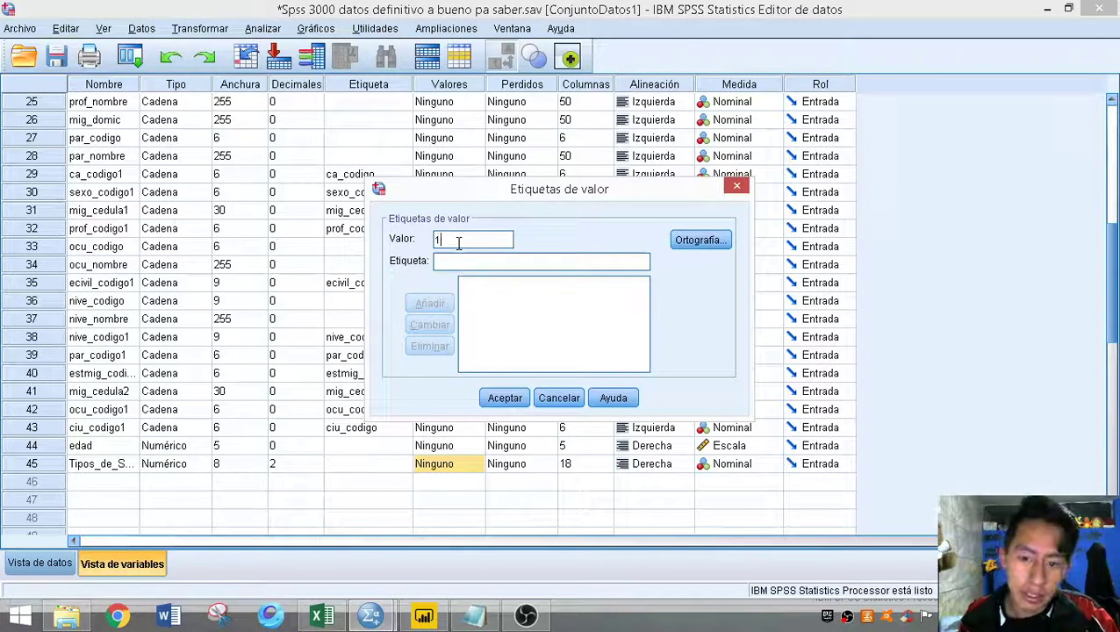
left_click(466, 263)
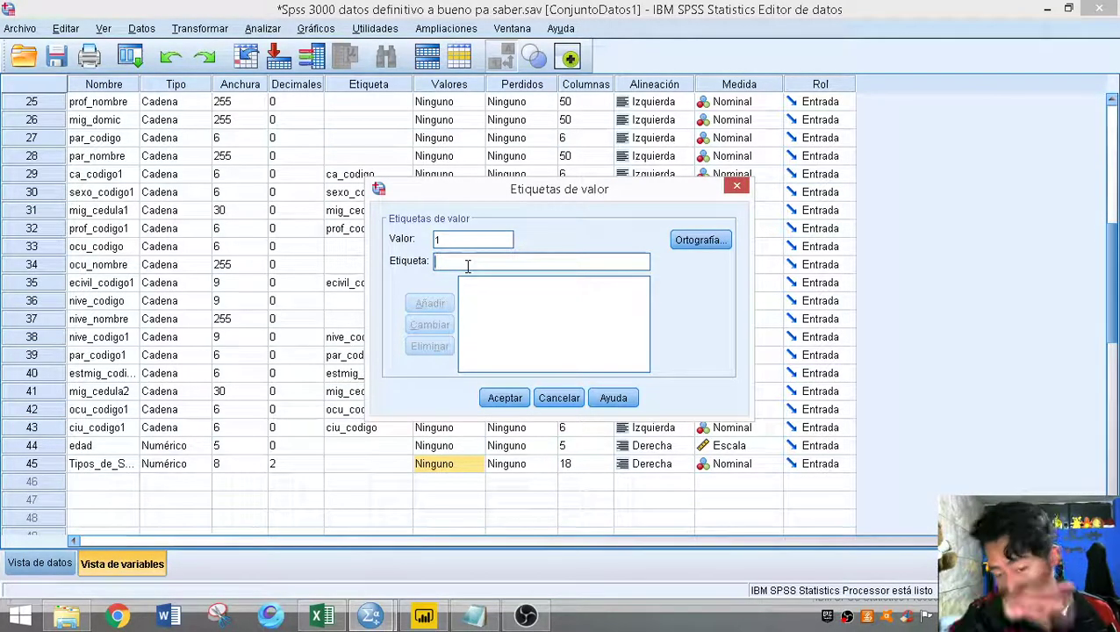
Check the interval notes in Notepad and add the label "<=500", including the quotation marks, for value 1
left_click(524, 619)
left_click(518, 621)
left_click(474, 616)
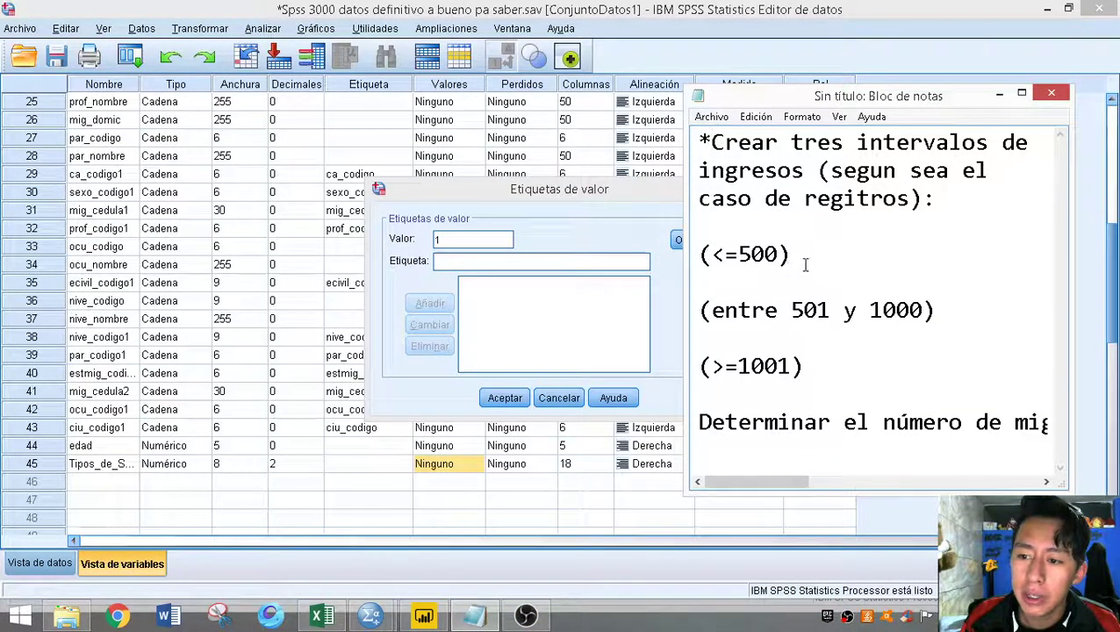
left_click(498, 261)
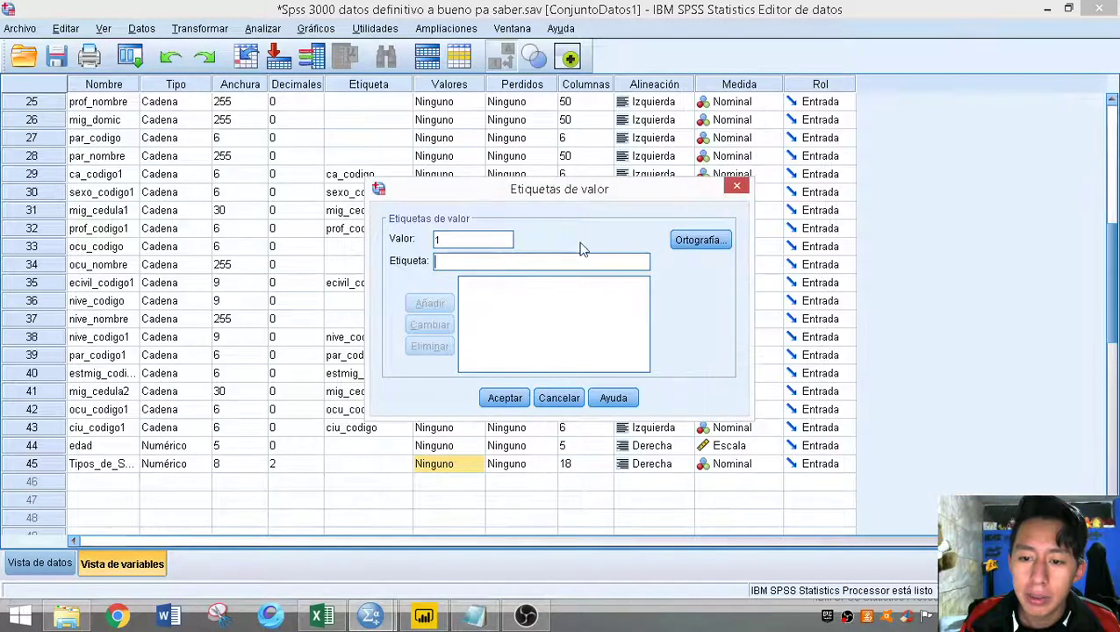
type("'")
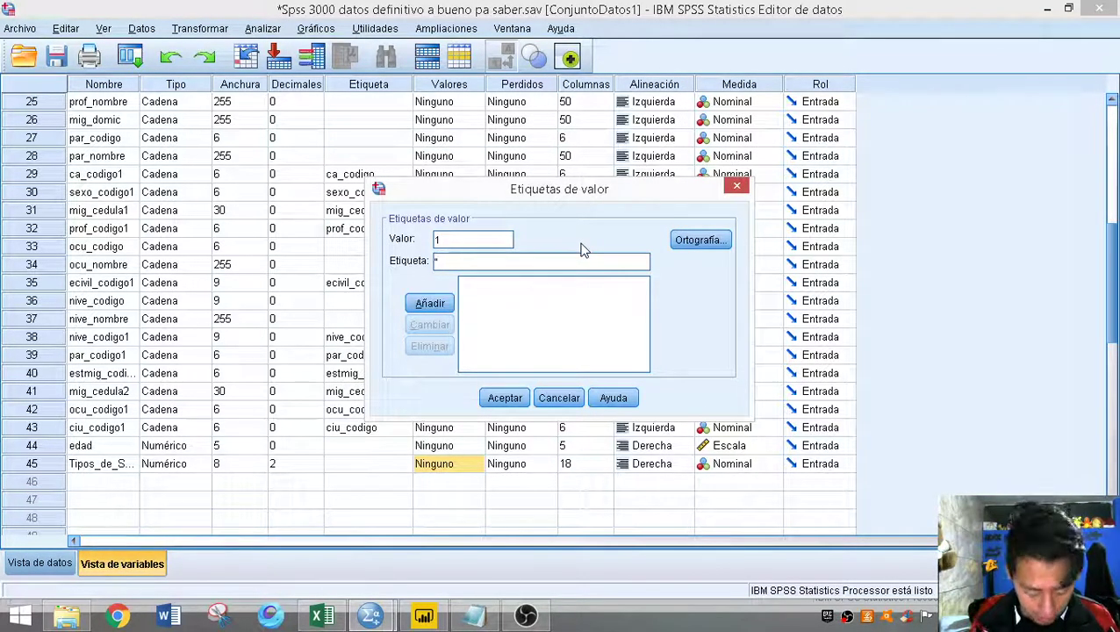
type(">")
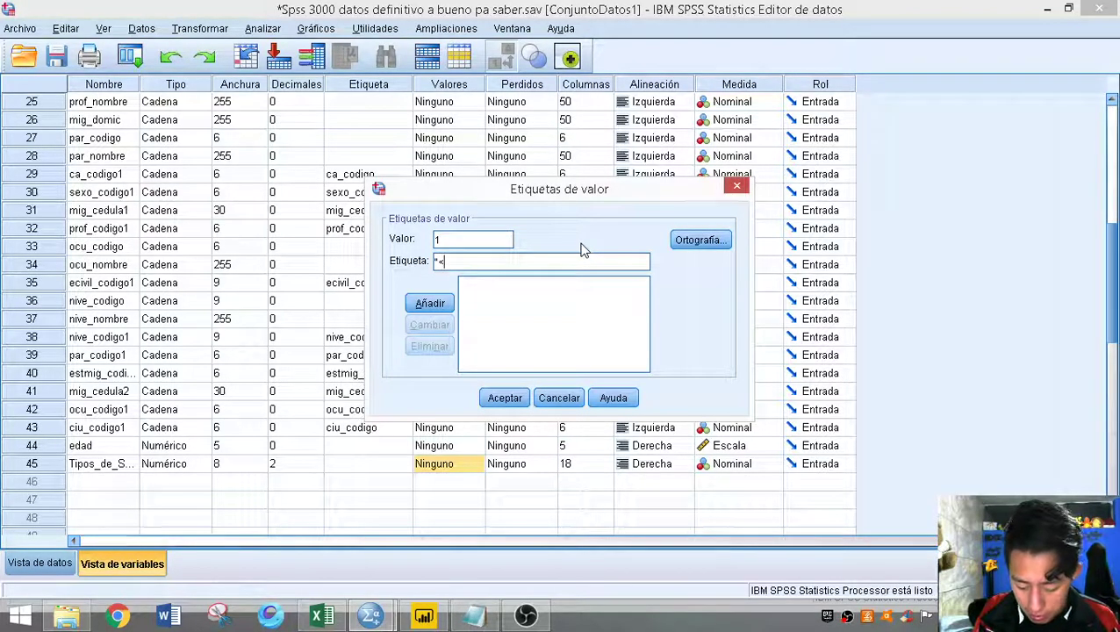
type("\"")
left_click(432, 306)
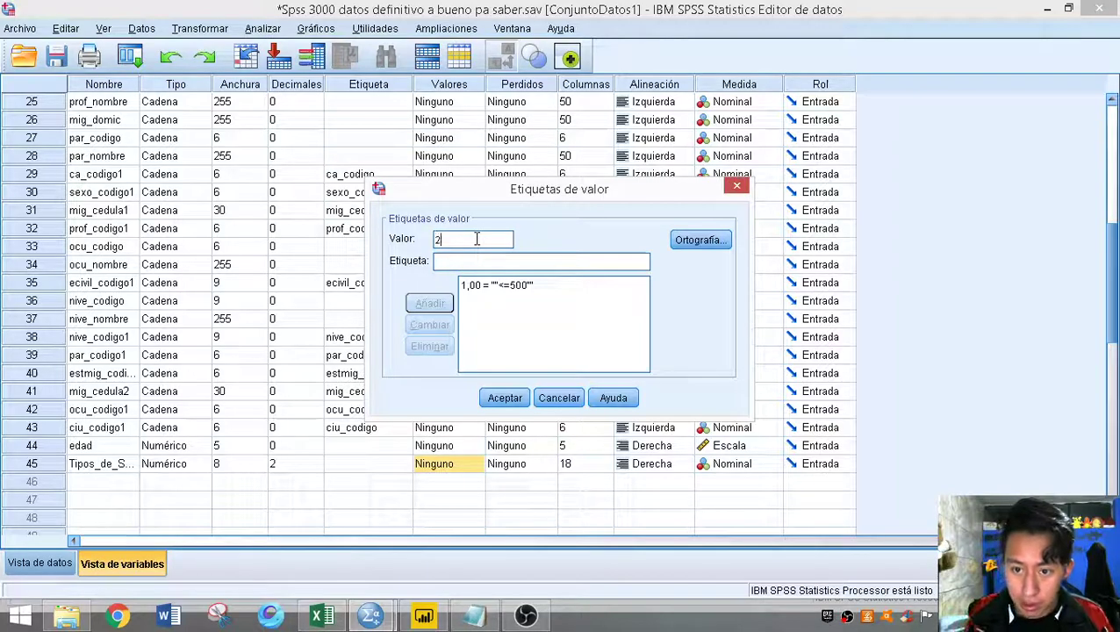
Add the label entre 501 y 1000 for value 2 of Tipos_de_Salario
type("e")
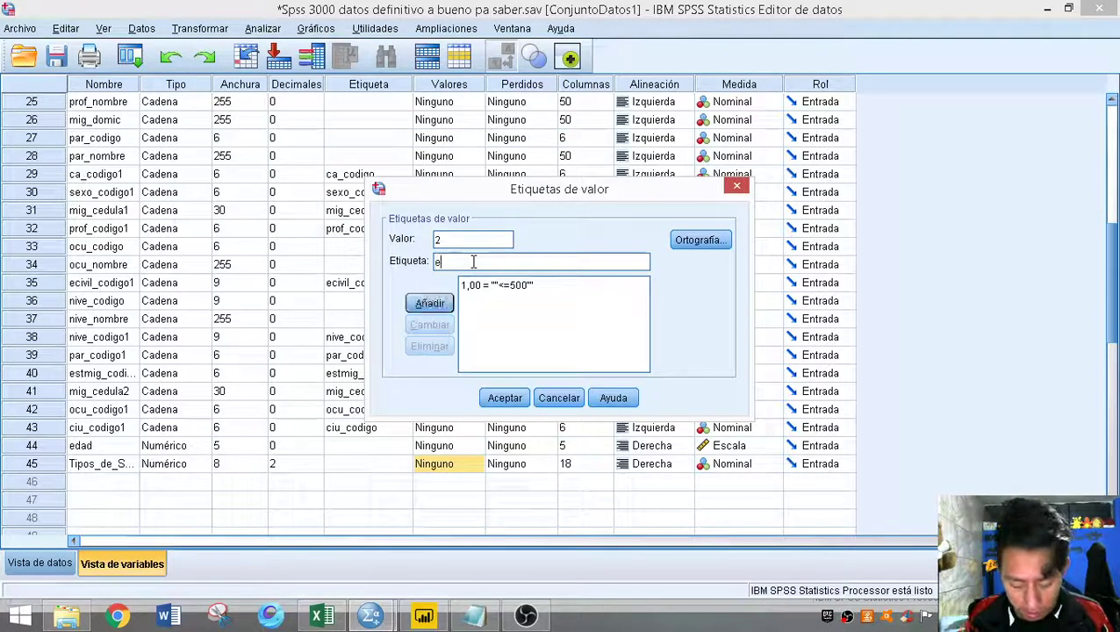
type("ntre 50")
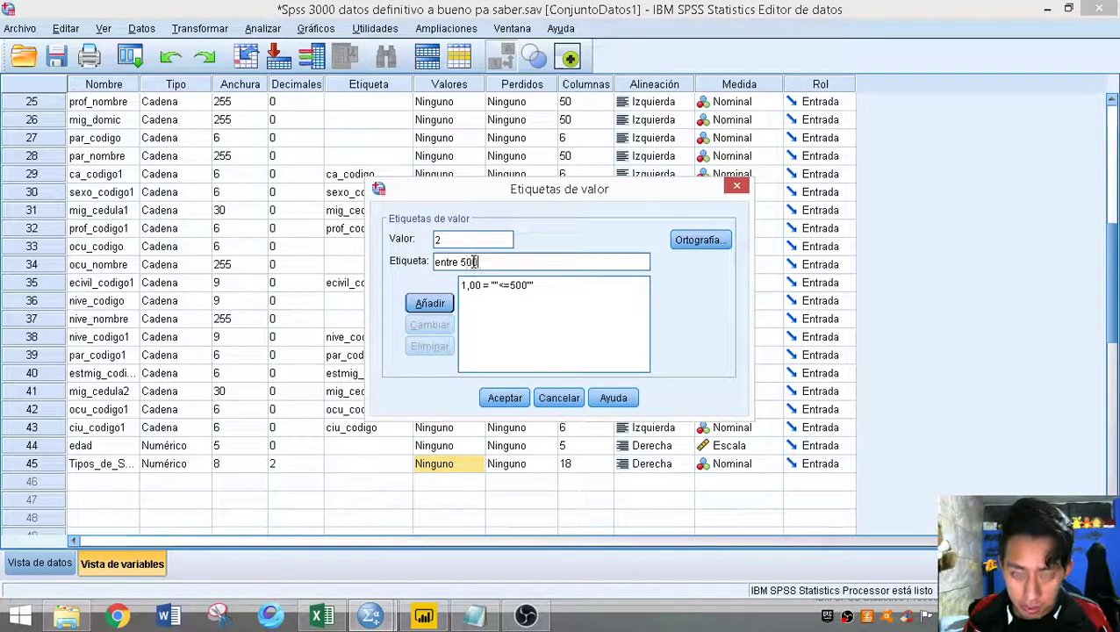
type("0 y 1000")
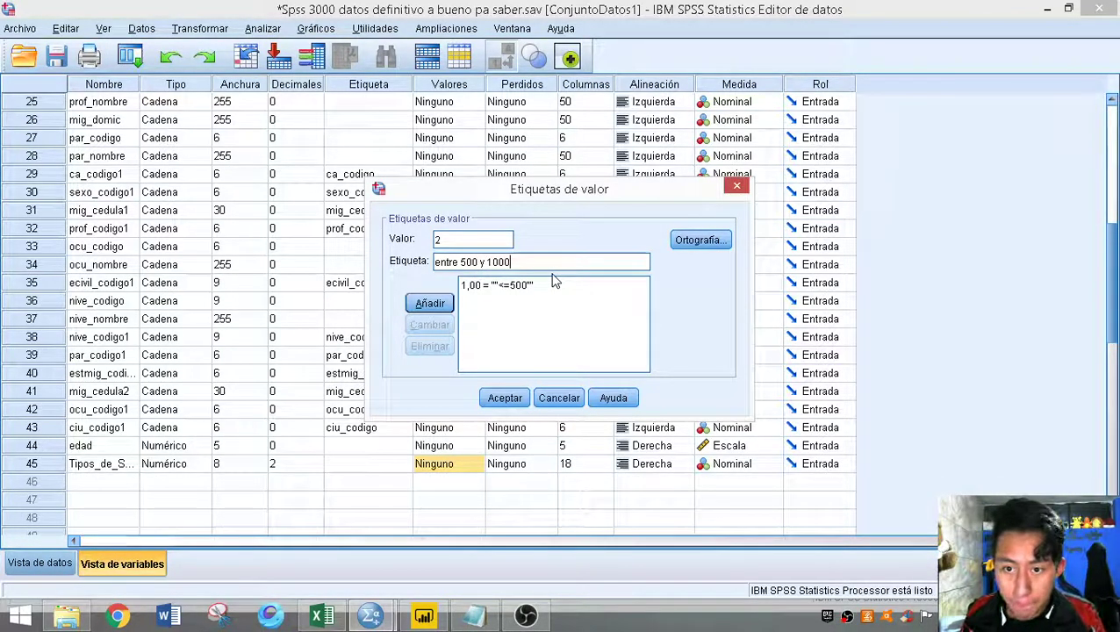
key("Left")
type("1")
left_click(431, 303)
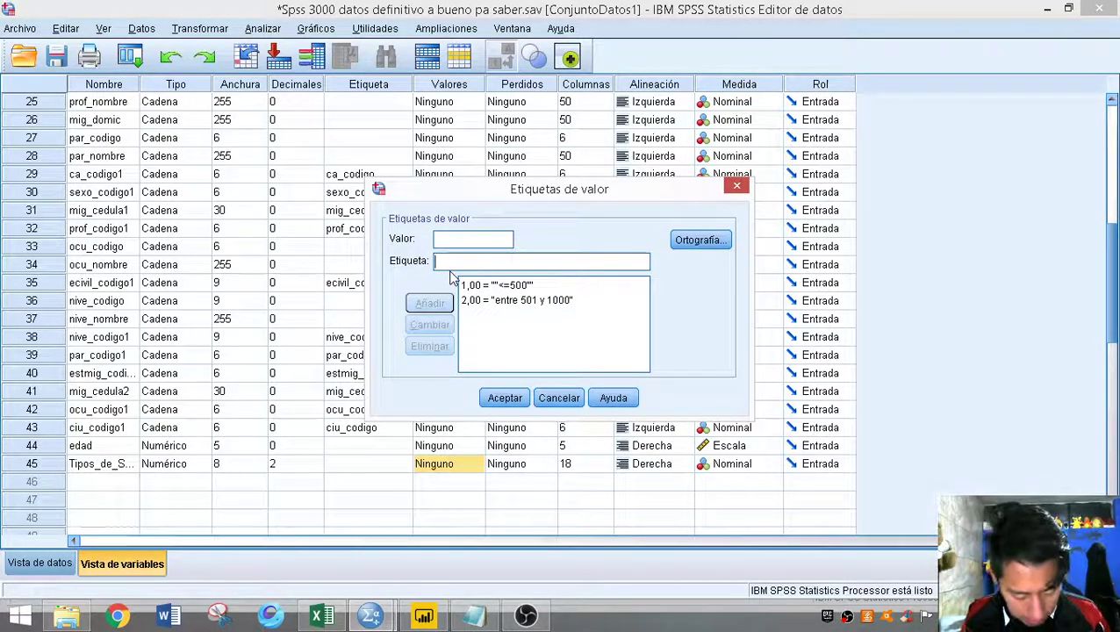
Add the label >=1001 for value 3 and apply the value labels to Tipos_de_Salario
type(">=1001")
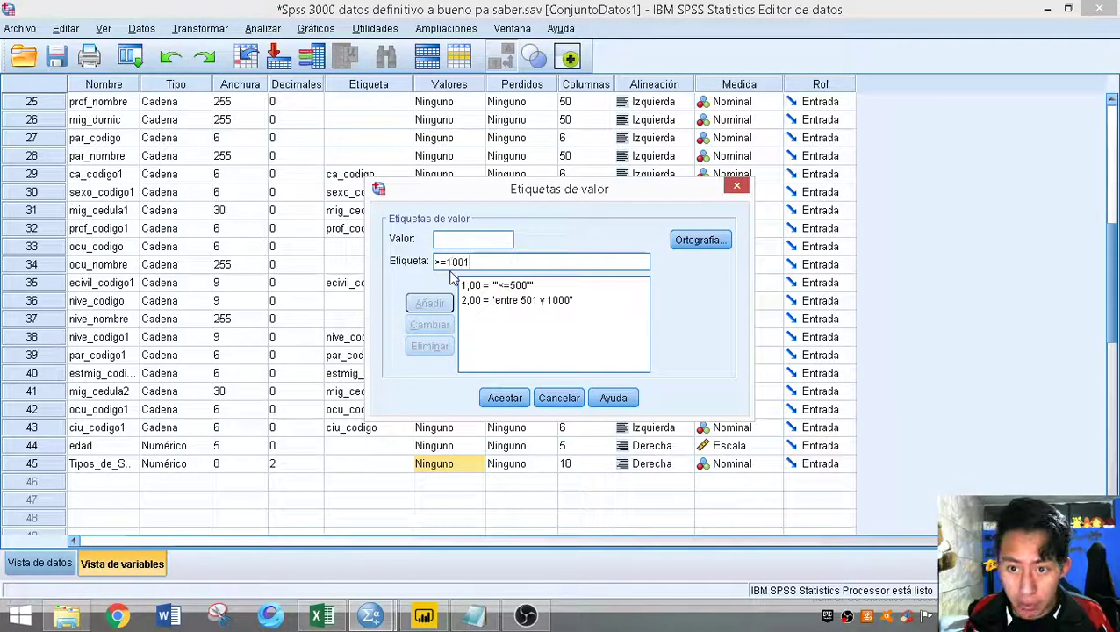
left_click(449, 241)
type("3")
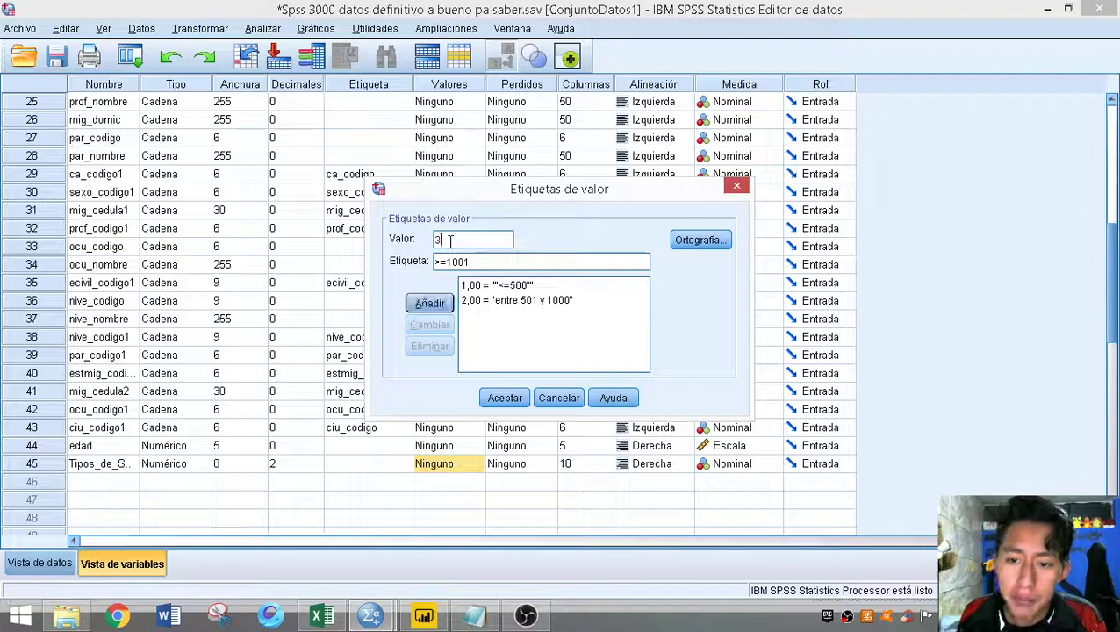
left_click(430, 303)
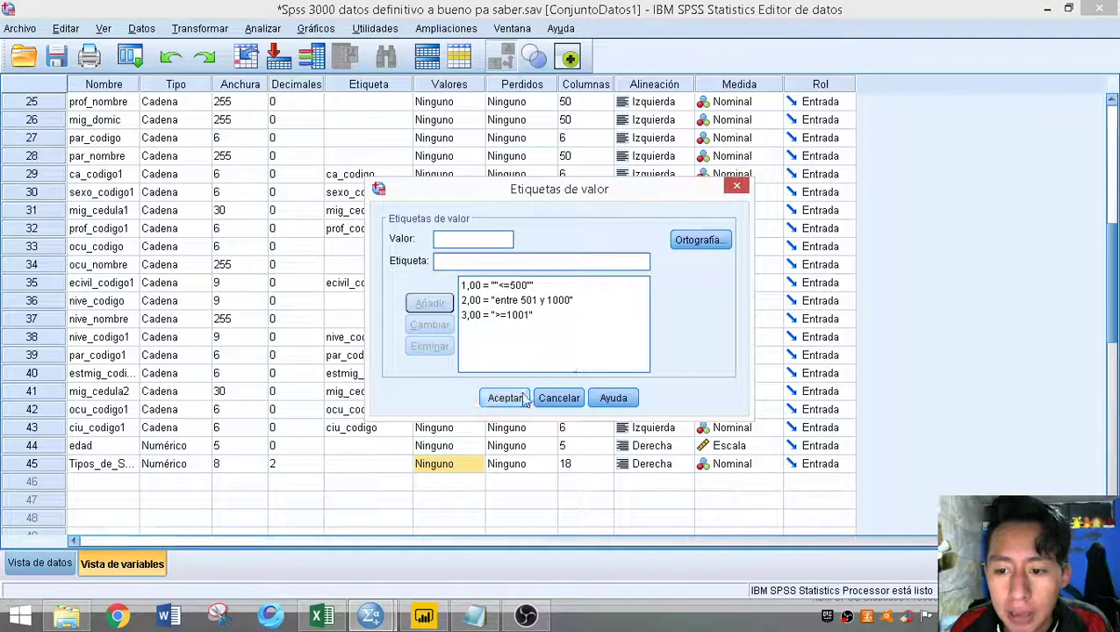
left_click(505, 398)
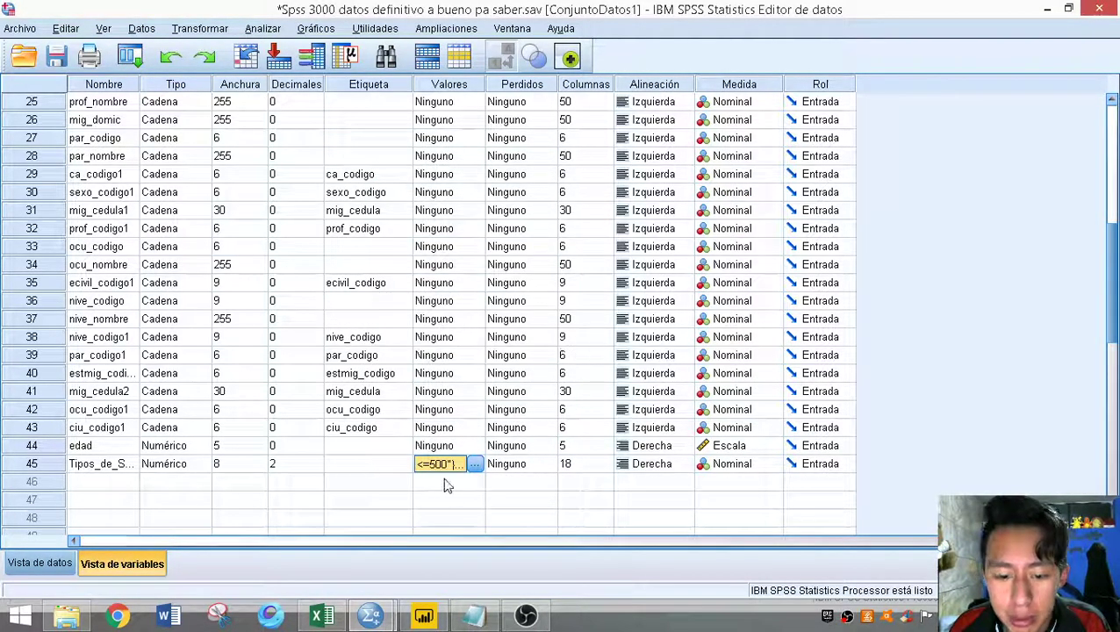
Return to the data records and examine the interval labels in the Tipos_de_Salario column
left_click(39, 563)
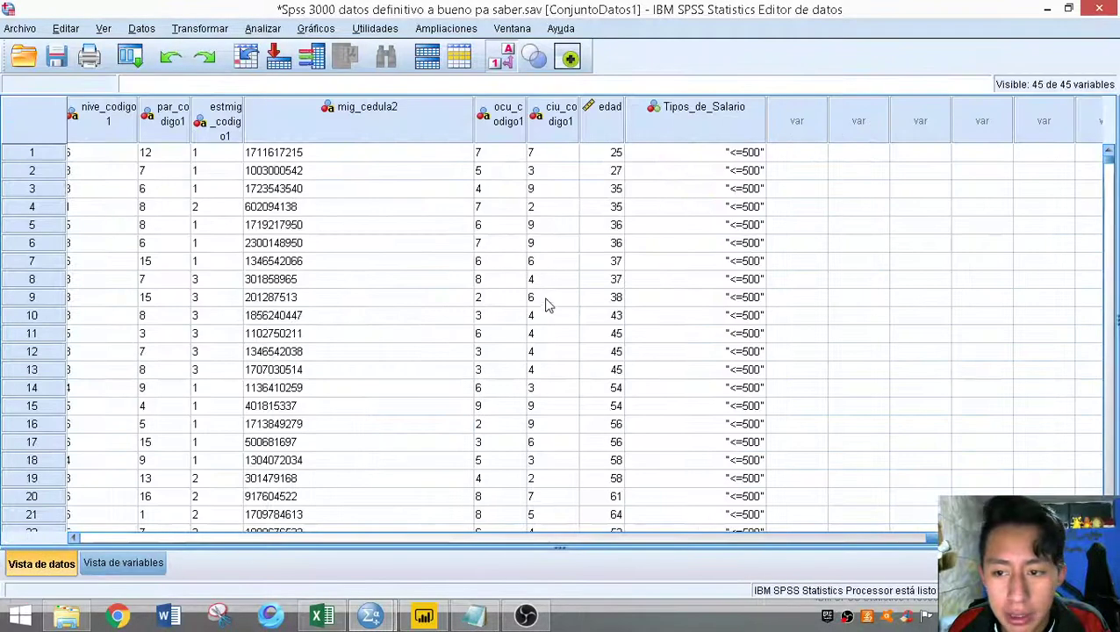
scroll(752, 230, "down", 19)
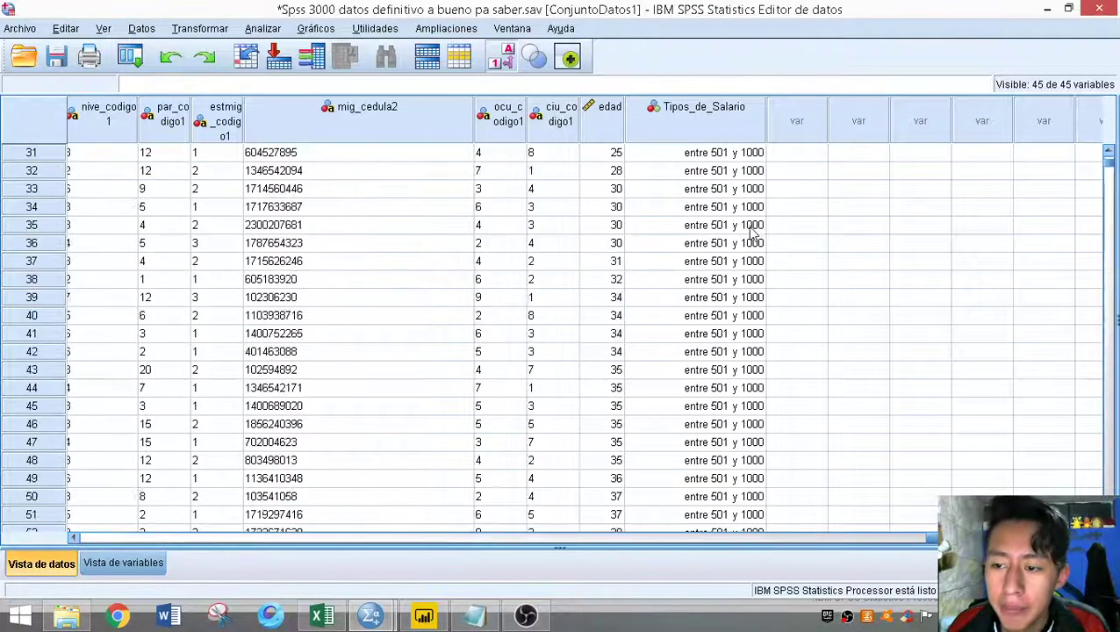
scroll(744, 301, "down", 2)
scroll(744, 300, "up", 2)
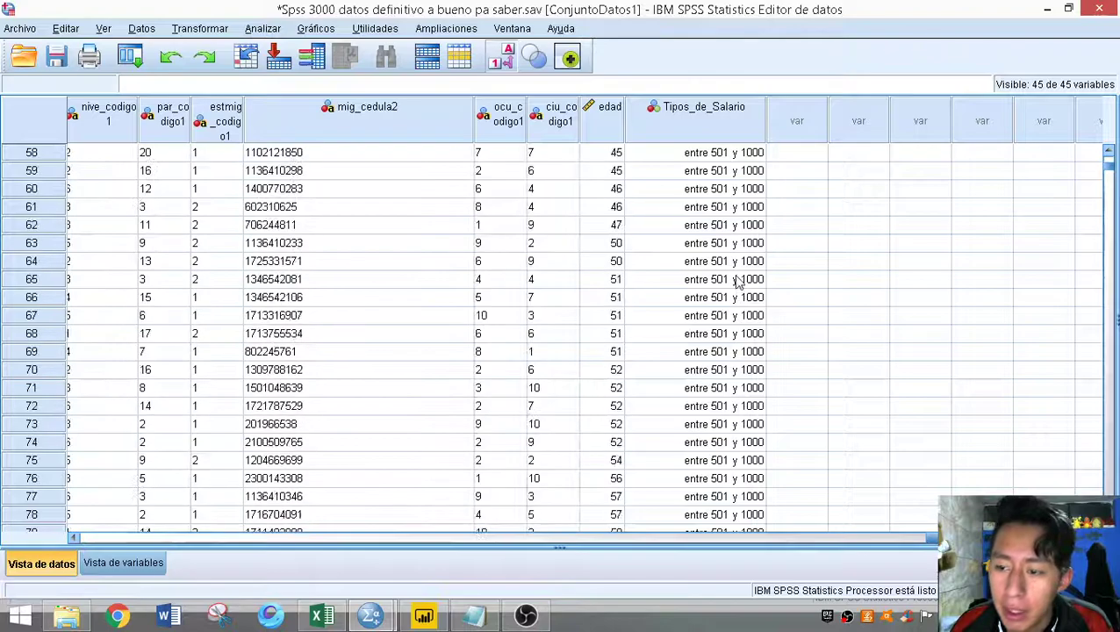
scroll(742, 294, "down", 7)
scroll(742, 290, "up", 17)
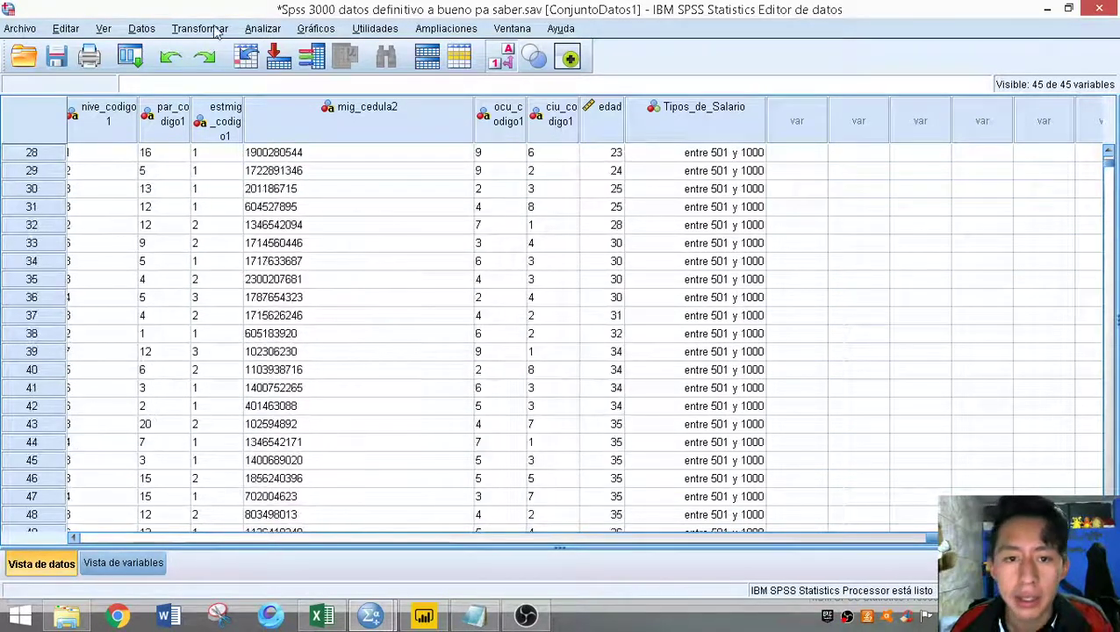
scroll(773, 387, "up", 7)
scroll(786, 390, "up", 2)
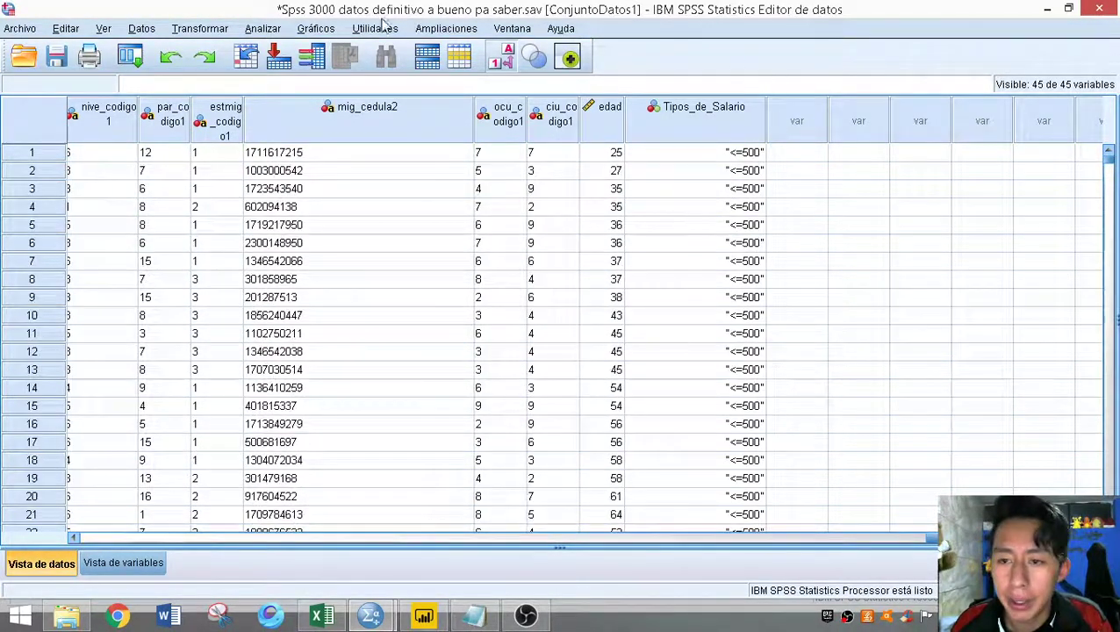
Start an OLAP Cubes report with edad as the summary variable and Tipos_de_Salario as a grouping variable
left_click(315, 28)
mouse_move(251, 30)
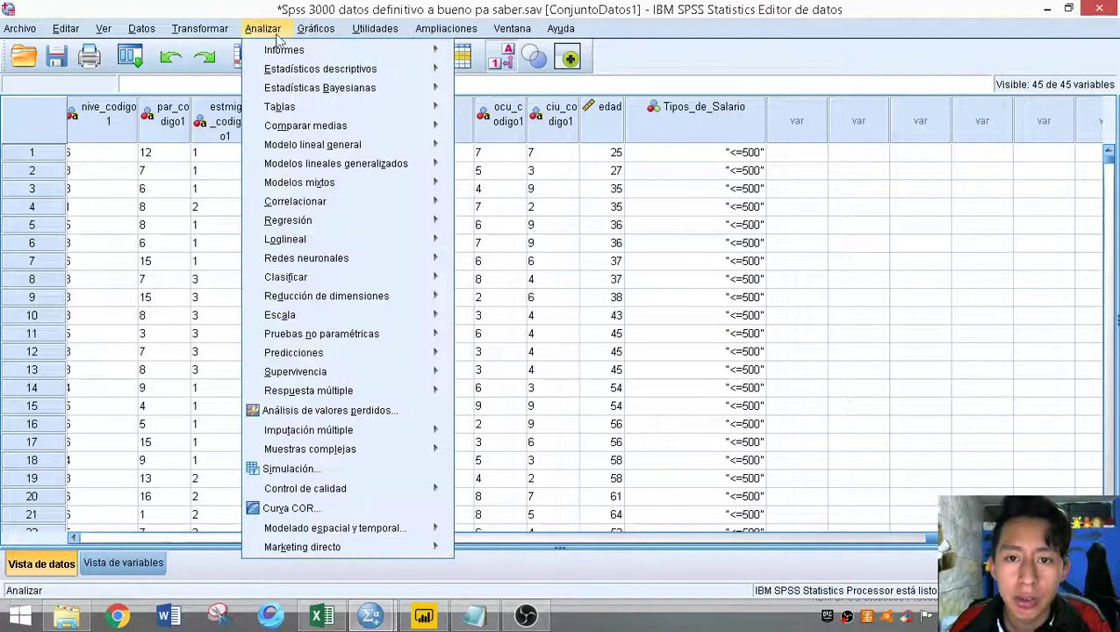
mouse_move(285, 50)
left_click(501, 73)
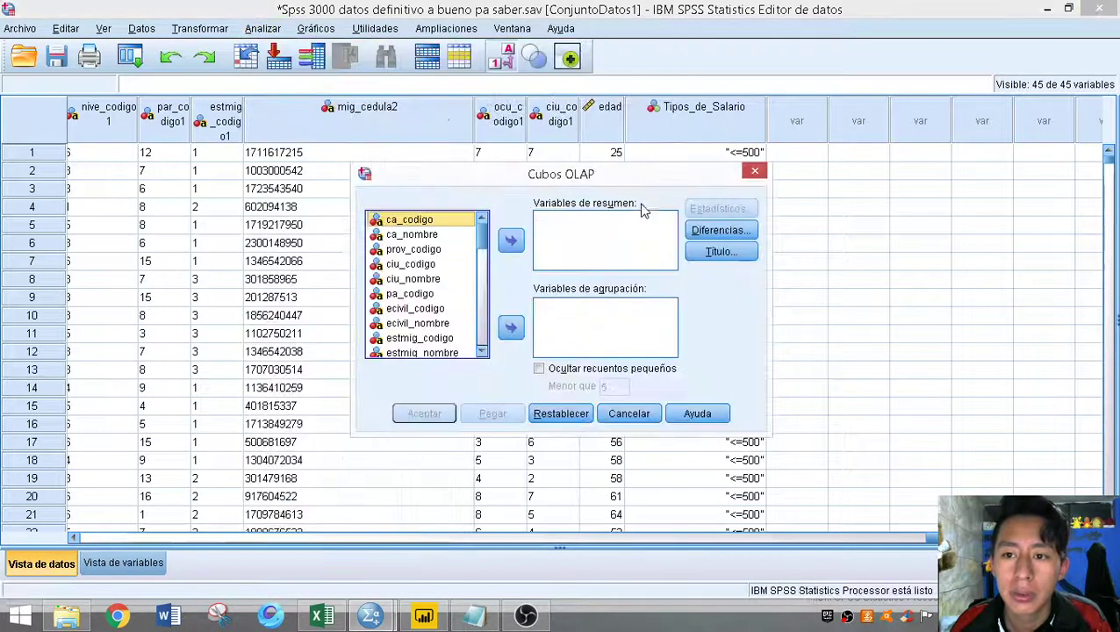
left_click_drag(482, 245, 480, 352)
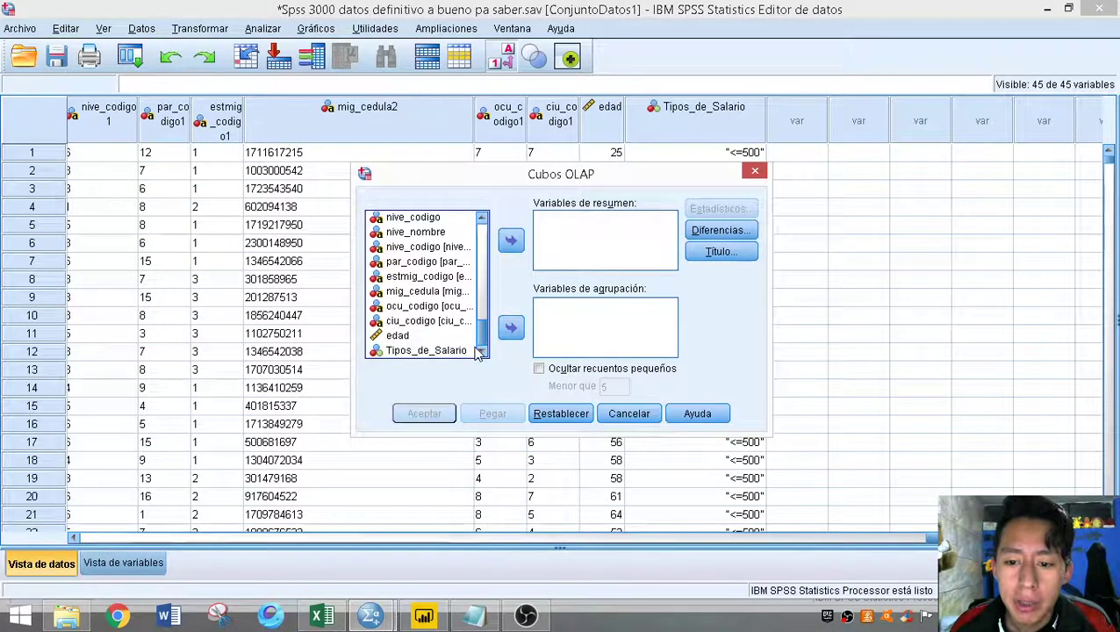
left_click(402, 335)
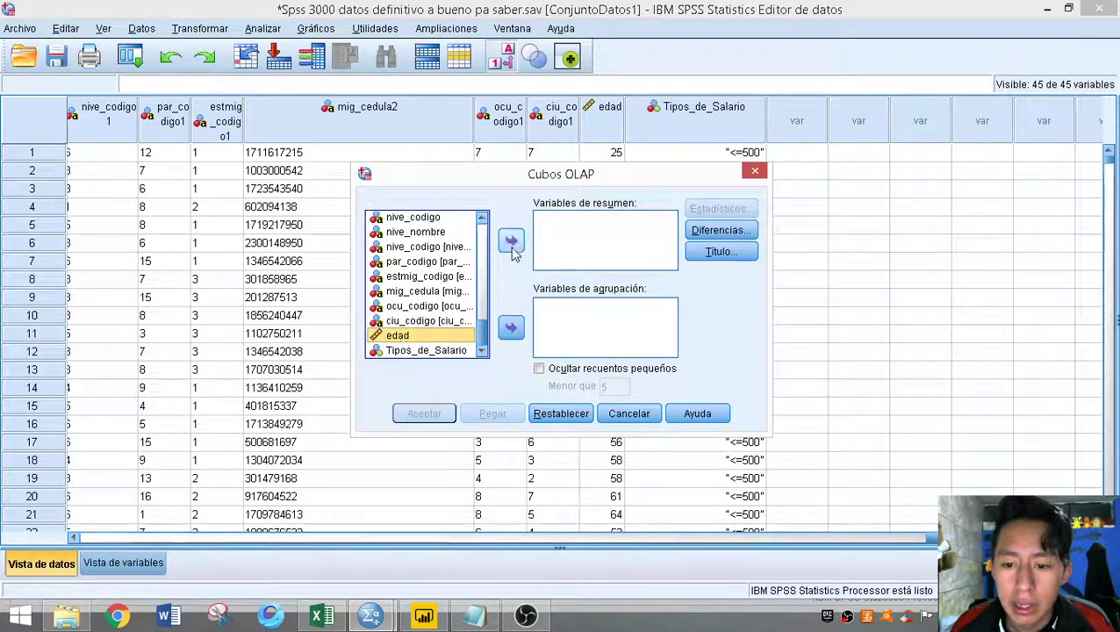
left_click(511, 241)
left_click(452, 352)
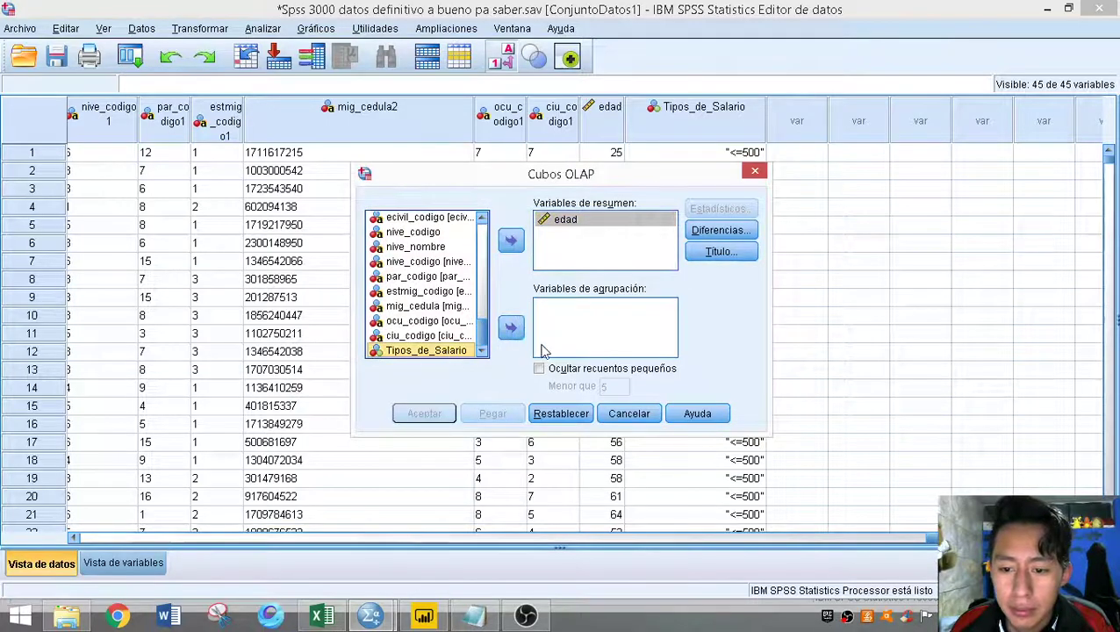
left_click(511, 328)
Add sexo_nombre as a second grouping variable of the OLAP cube
scroll(489, 308, "up", 3)
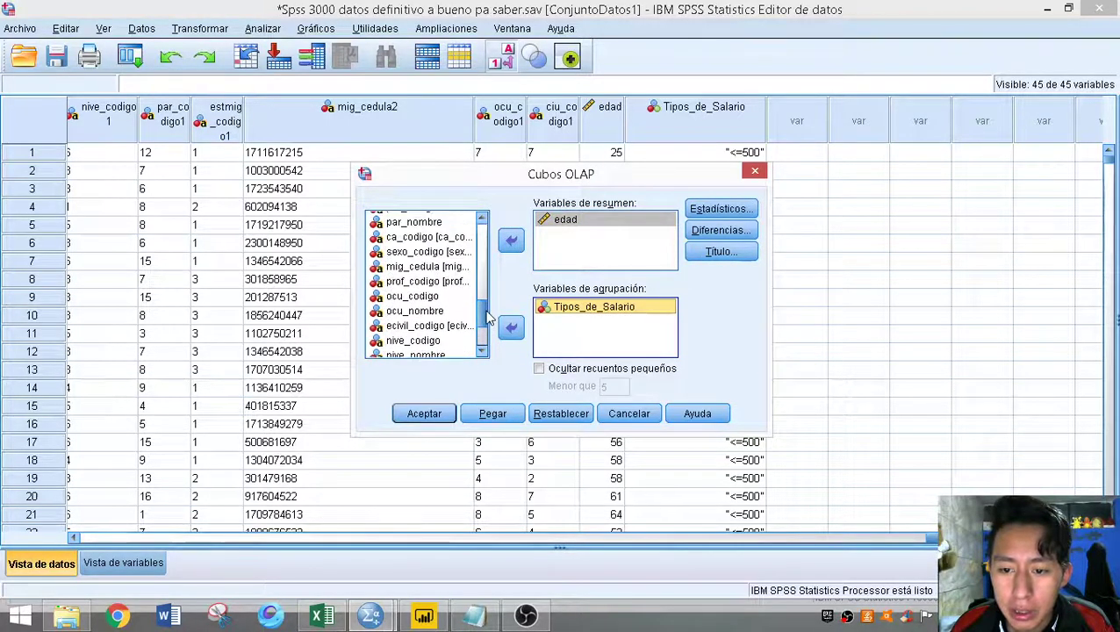
scroll(489, 307, "down", 4)
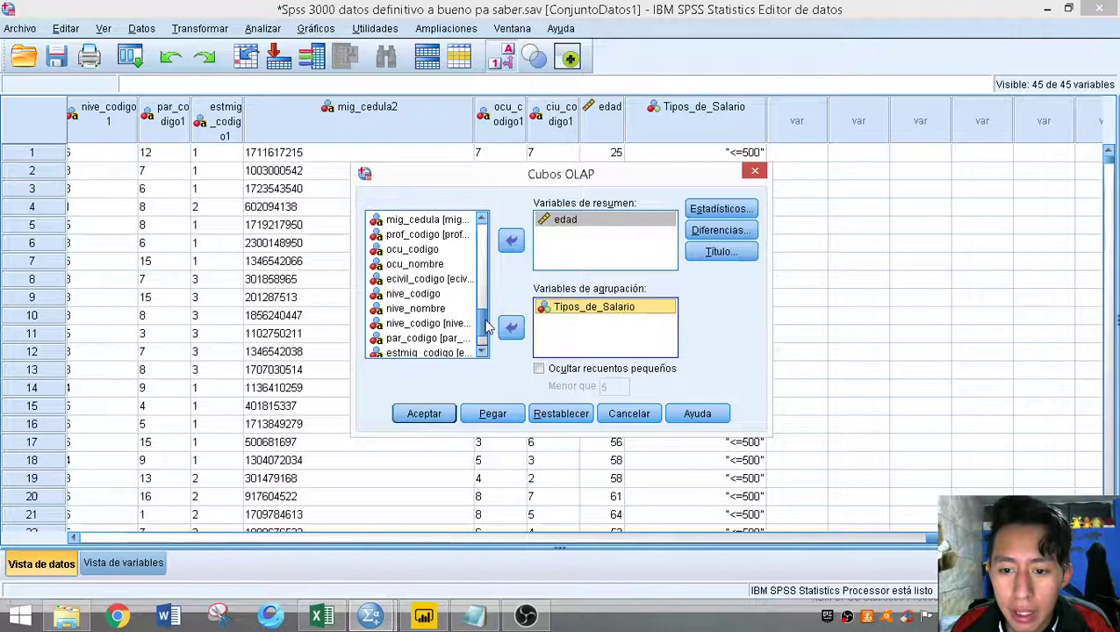
left_click_drag(487, 334, 462, 294)
left_click(459, 291)
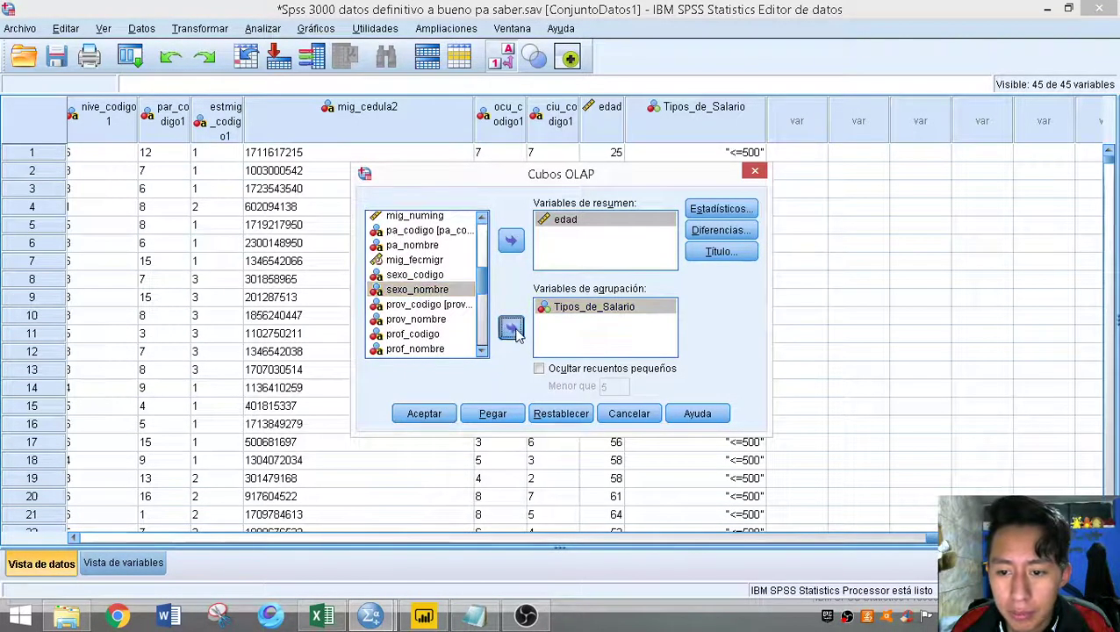
left_click(511, 327)
Remove the sum, mean, standard deviation and percentage of total sum from the cell statistics, and run the OLAP cube
left_click(721, 210)
left_click(597, 194)
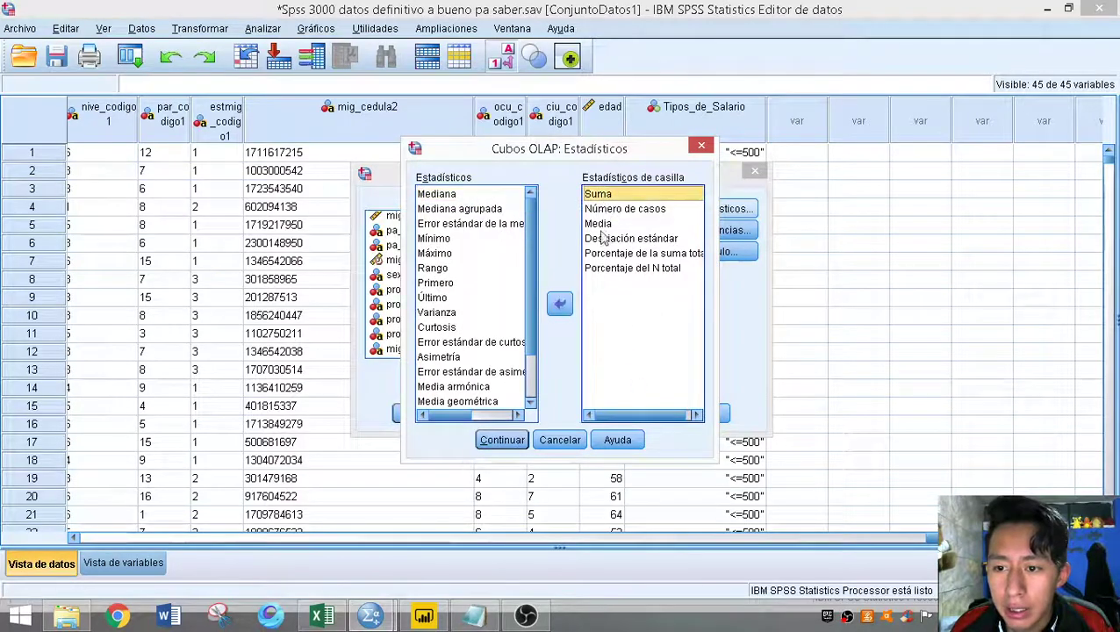
left_click(560, 304)
left_click(600, 209)
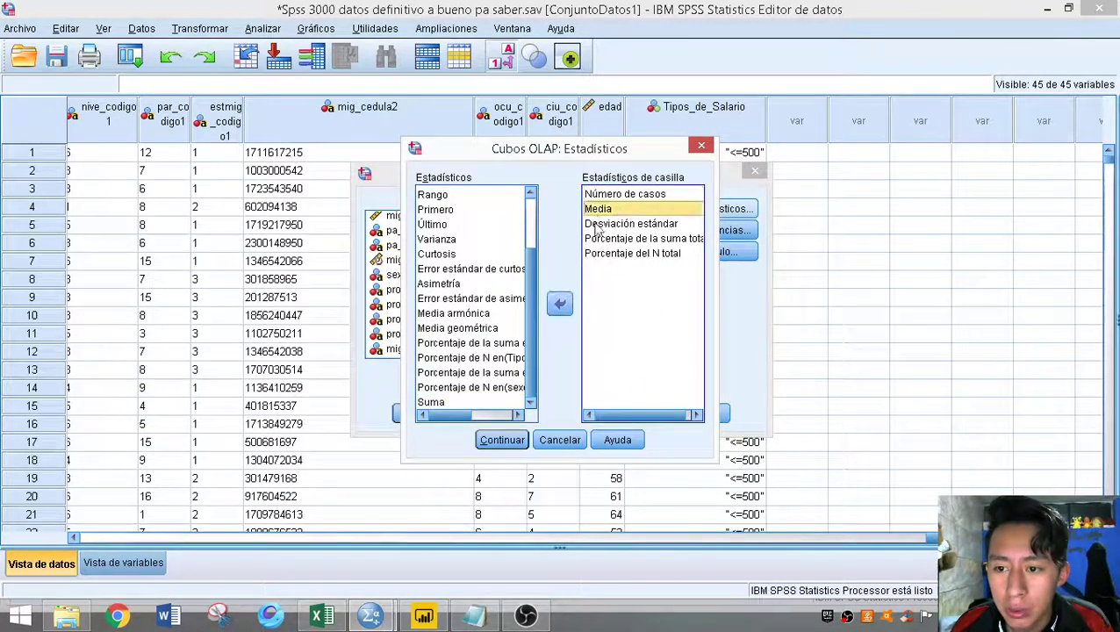
left_click(560, 304)
left_click(623, 209)
left_click(559, 303)
left_click(621, 209)
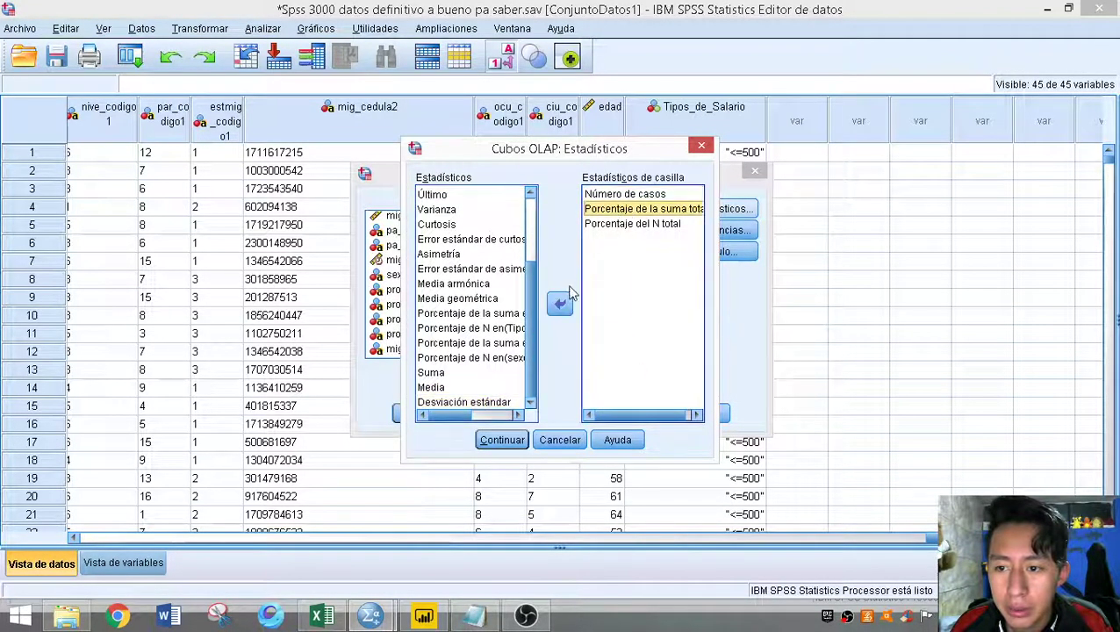
left_click(559, 304)
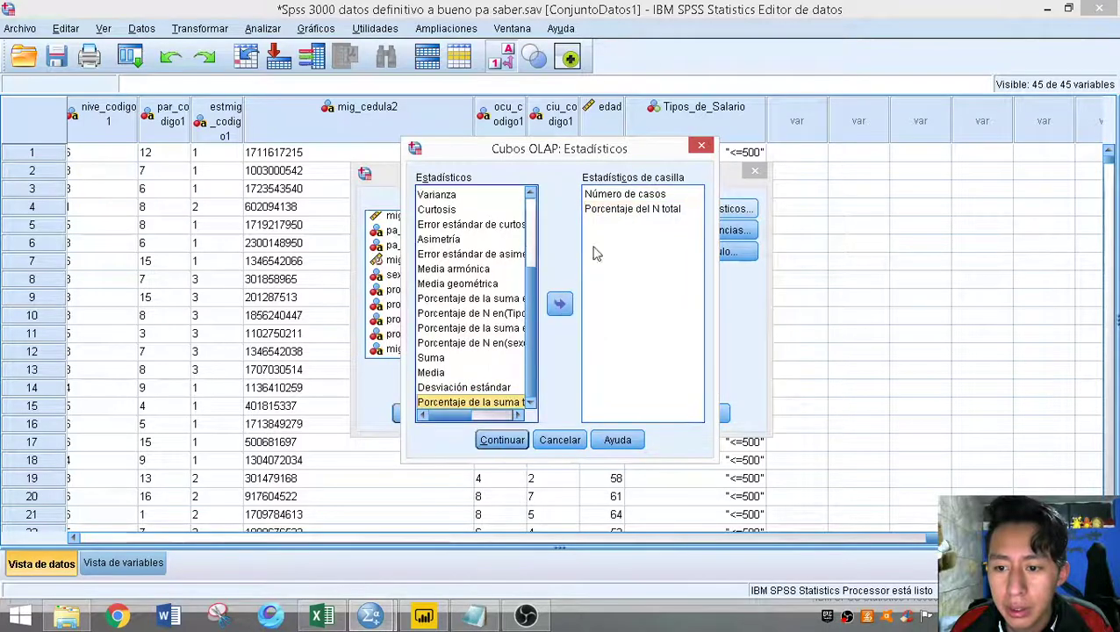
left_click(502, 440)
left_click(421, 414)
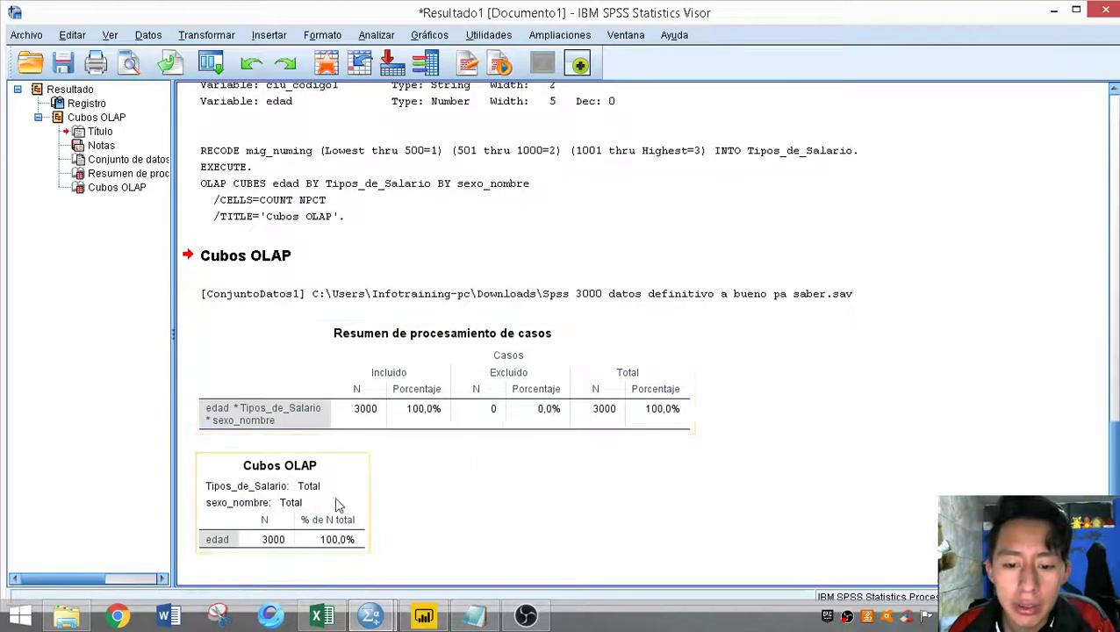
Filter the OLAP cube to the "<=500" salary interval and examine the counts for Femenino and Masculino in turn
double_click(318, 488)
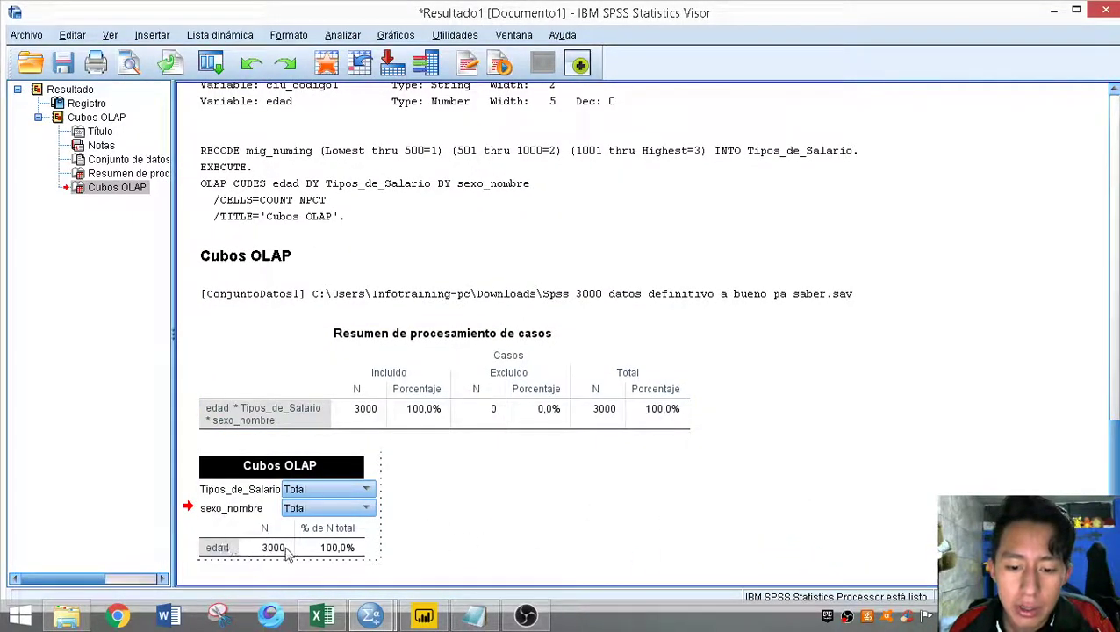
left_click(308, 489)
left_click(317, 505)
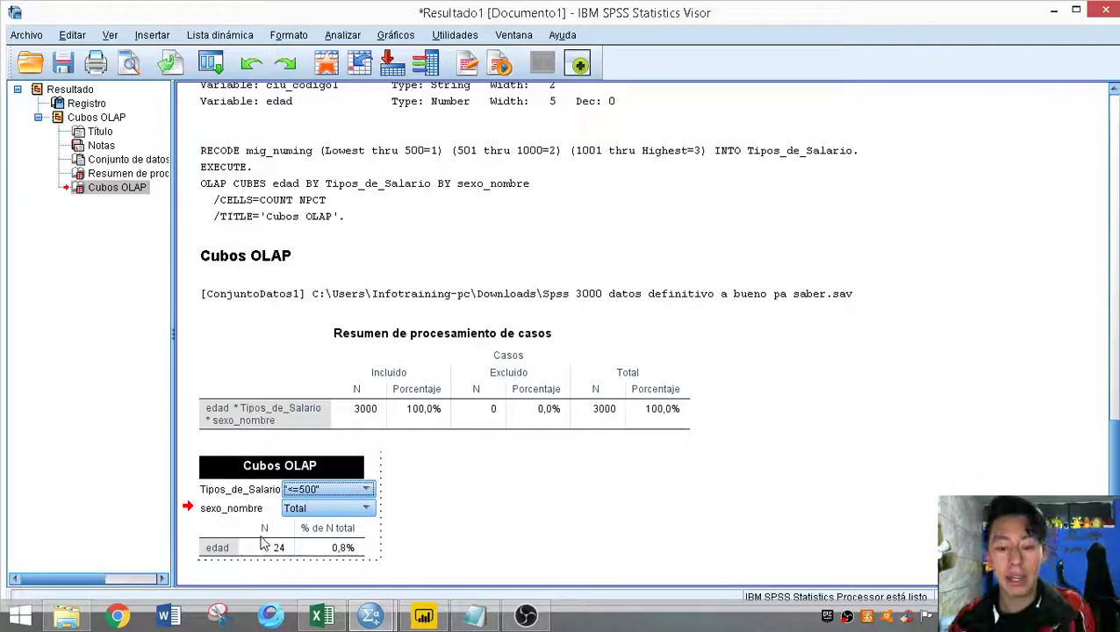
left_click(303, 508)
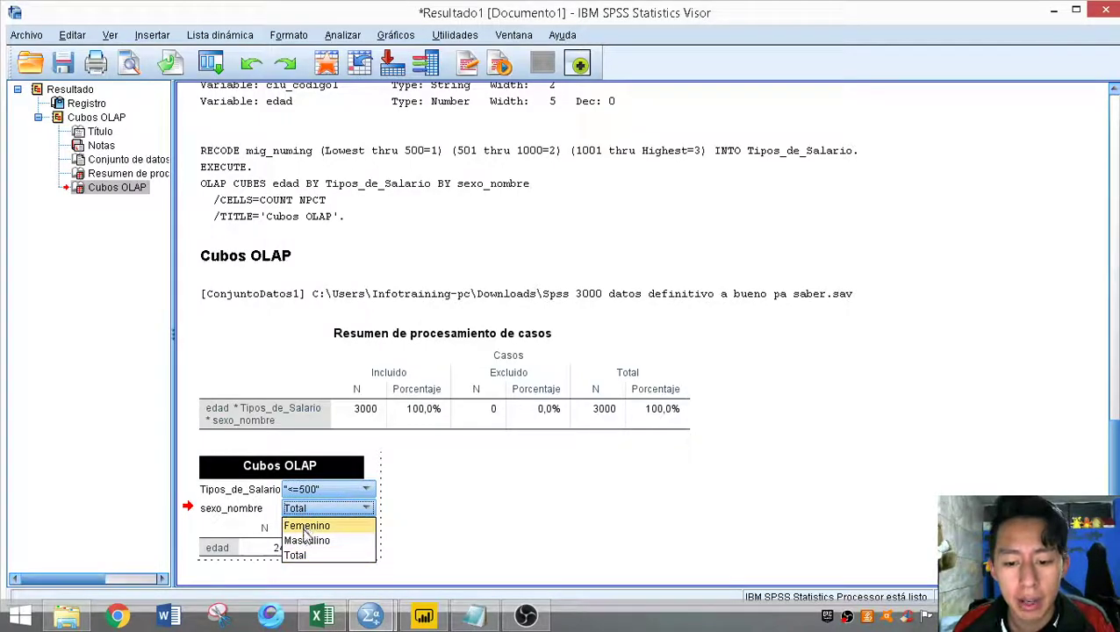
left_click(313, 526)
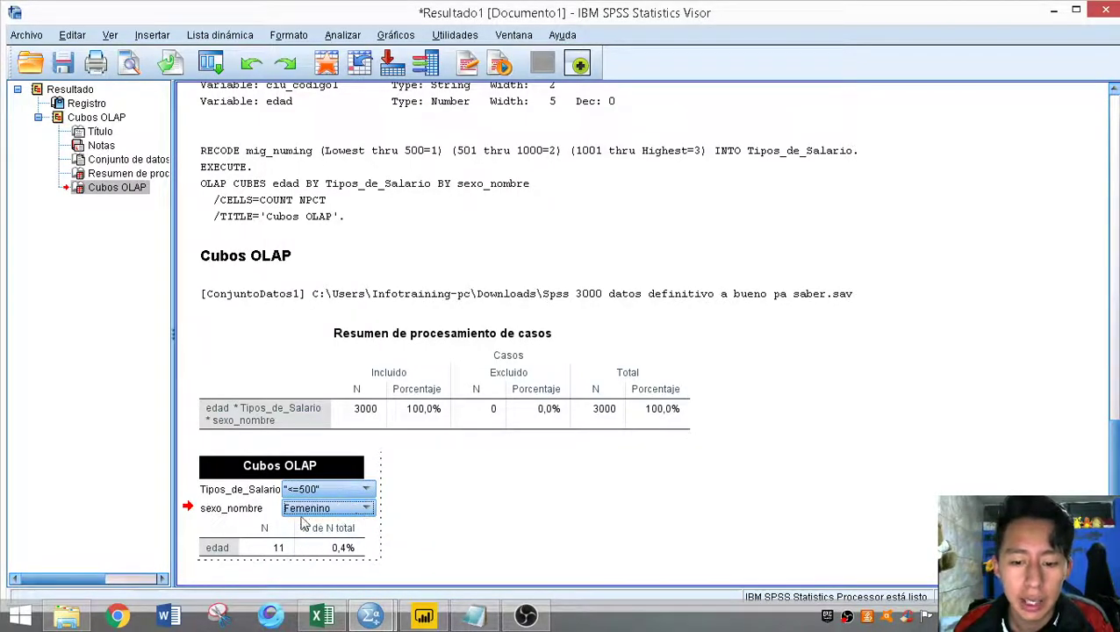
left_click(310, 513)
left_click(329, 537)
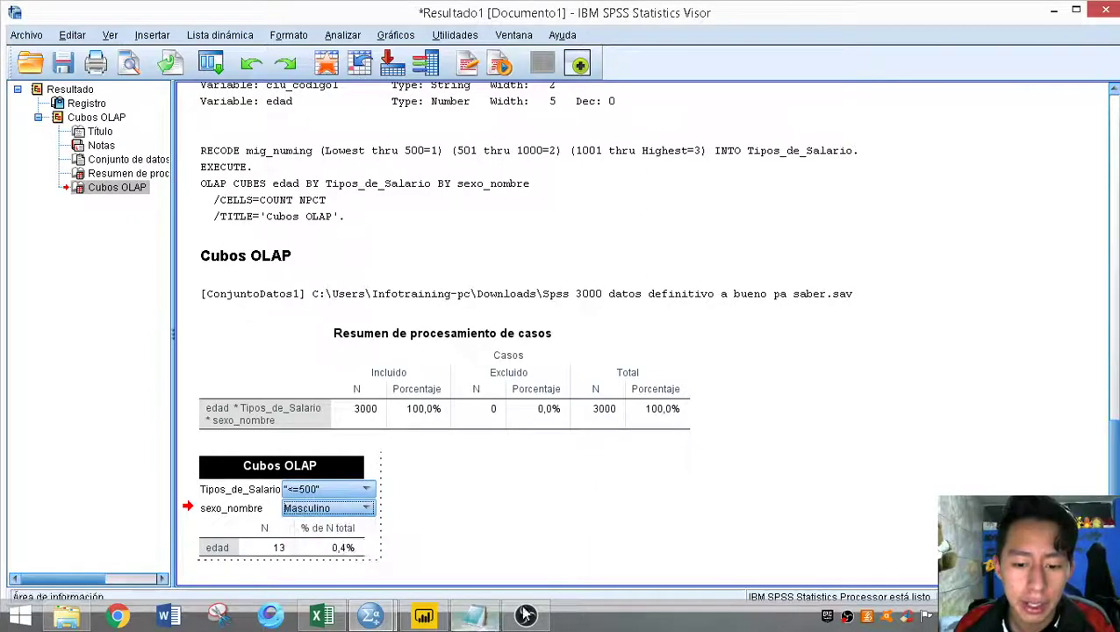
Reset both Tipos_de_Salario and sexo_nombre in the OLAP cube to Total and leave table editing
left_click(332, 509)
left_click(321, 552)
left_click(324, 489)
left_click(303, 550)
left_click(510, 535)
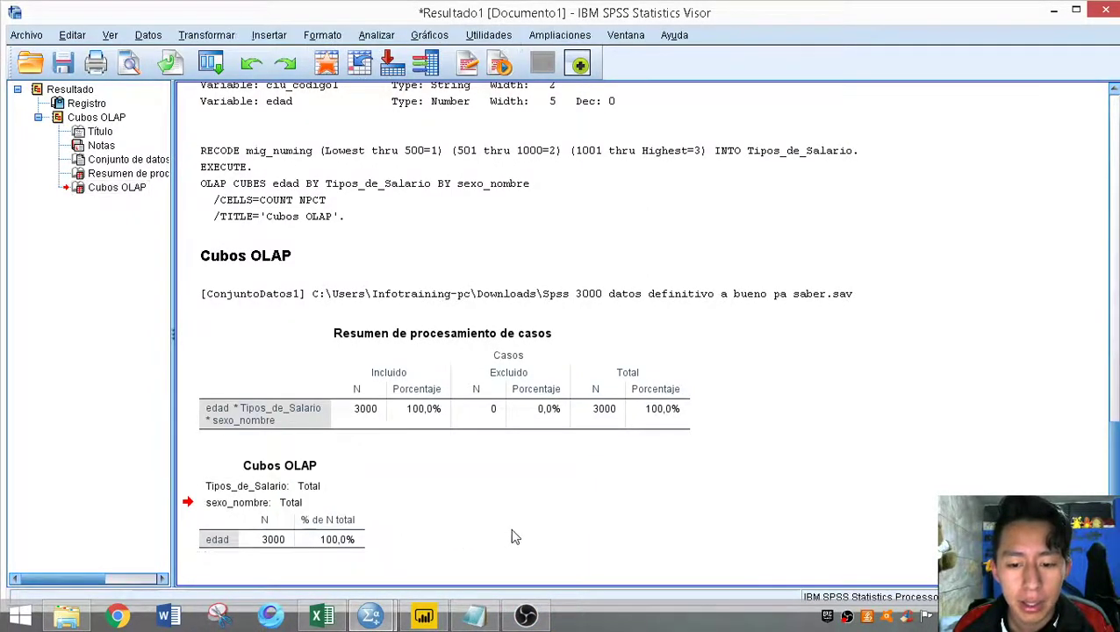
Return to the data editor and start a Case Summaries report with Tipos_de_Salario as a grouping variable
mouse_move(376, 618)
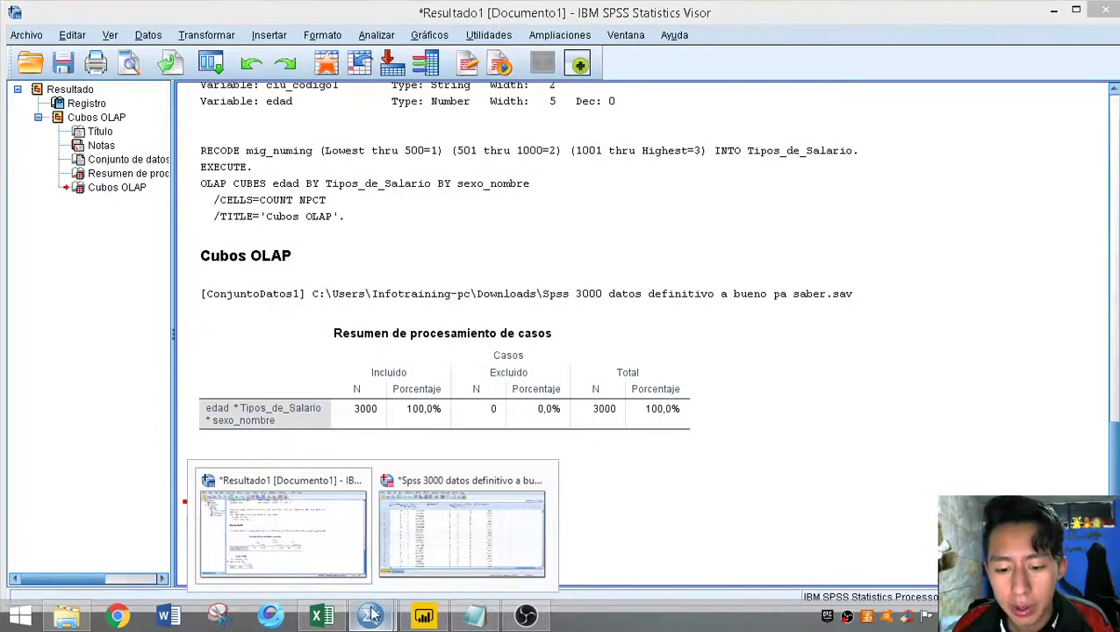
left_click(463, 527)
left_click(200, 28)
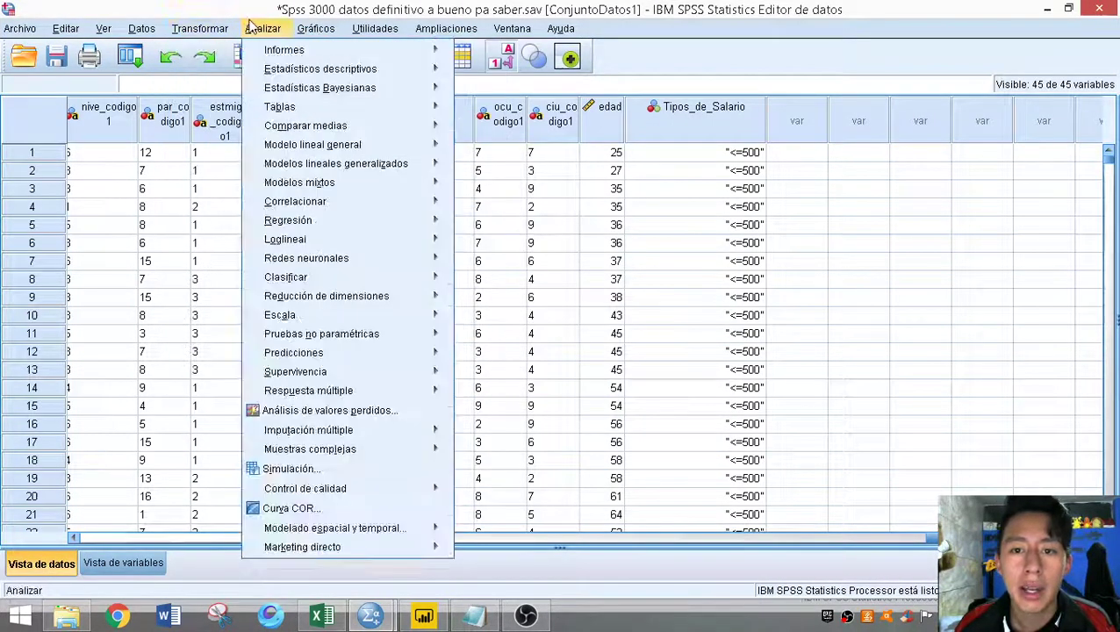
mouse_move(286, 55)
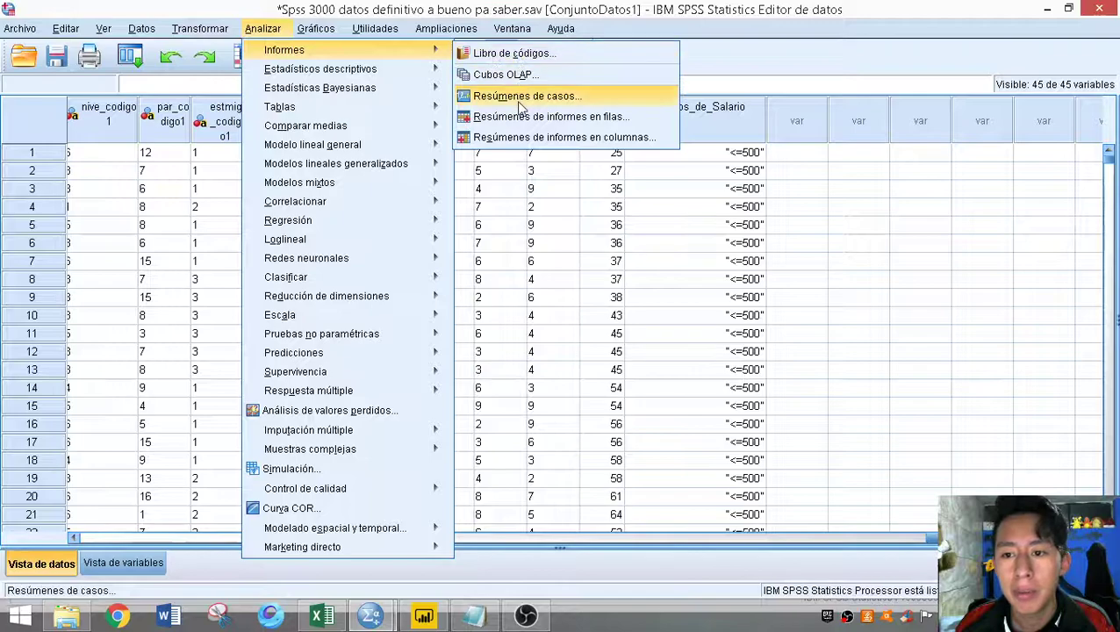
left_click(520, 97)
left_click_drag(693, 204, 693, 300)
left_click(632, 351)
left_click(595, 309)
left_click(721, 292)
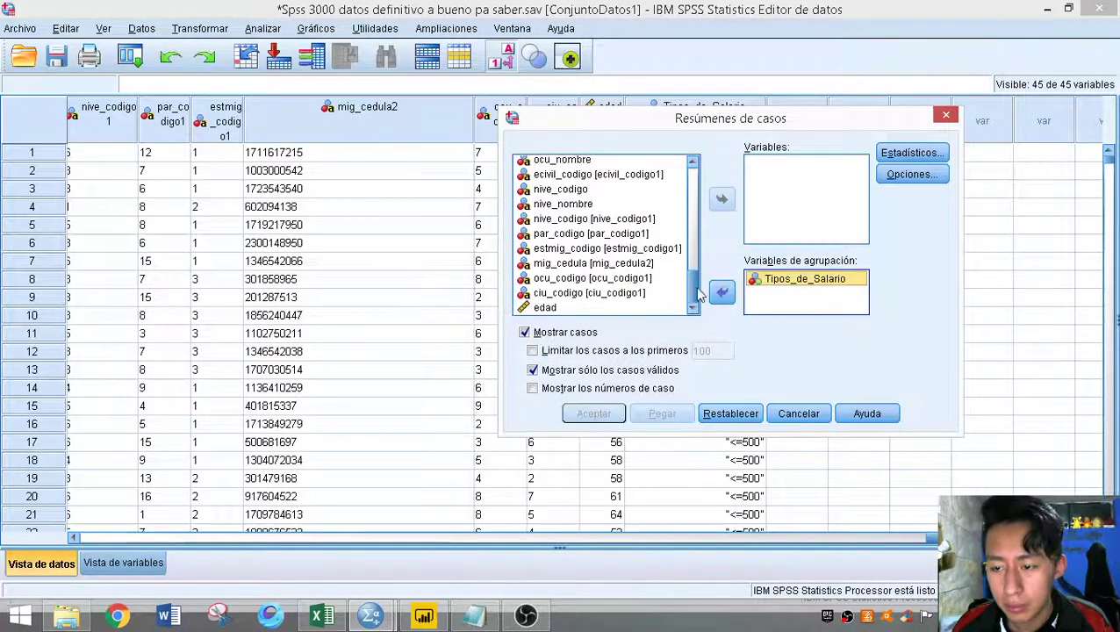
Add mig_nombres as the variable listed in the case summaries
left_click_drag(694, 292, 700, 257)
left_click(564, 283)
left_click(722, 199)
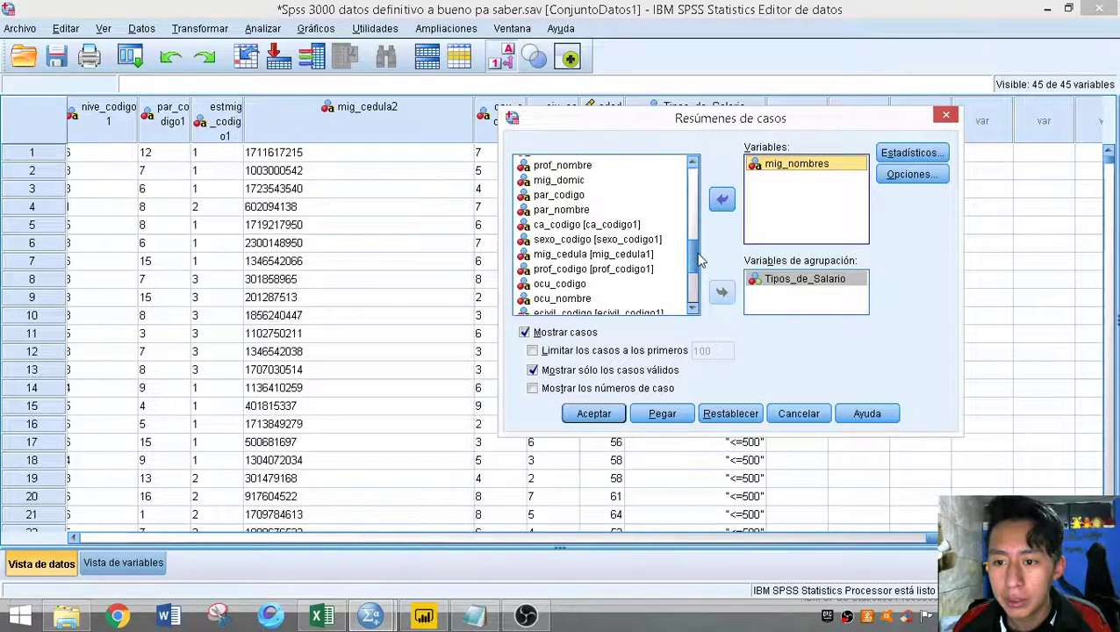
Add sexo_nombre as a second grouping variable and run the case summaries
scroll(586, 298, "up", 4)
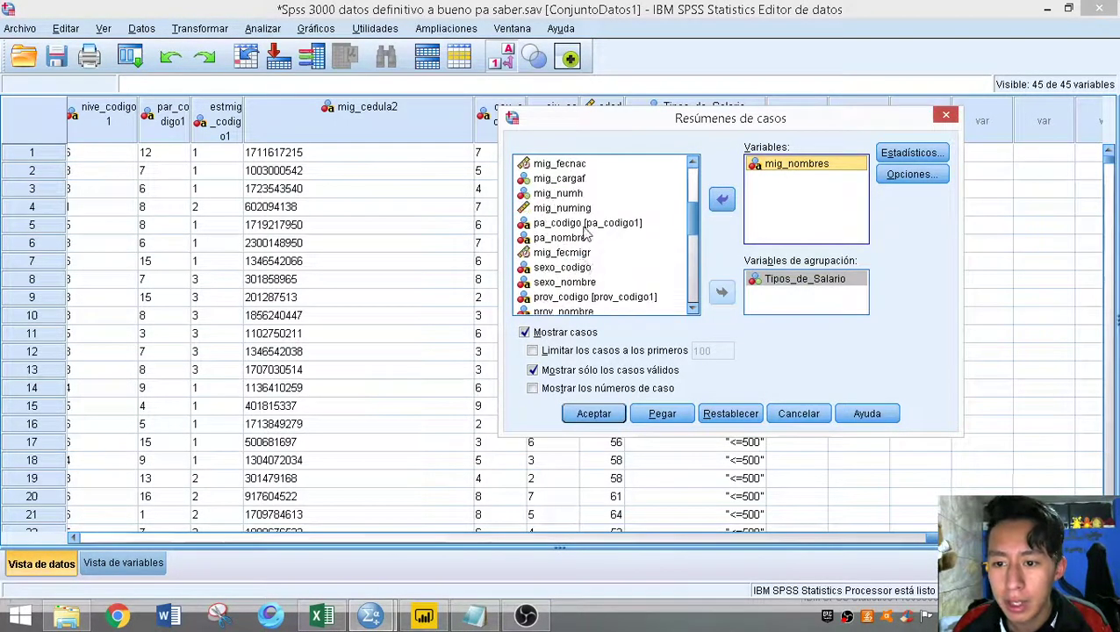
left_click(569, 281)
left_click(720, 292)
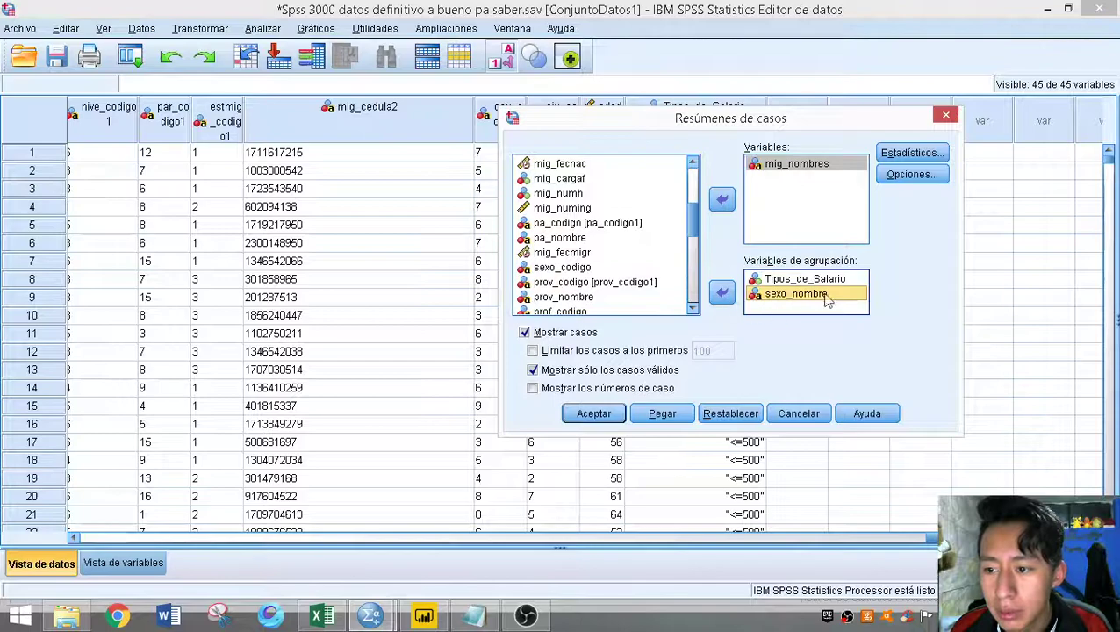
left_click(593, 413)
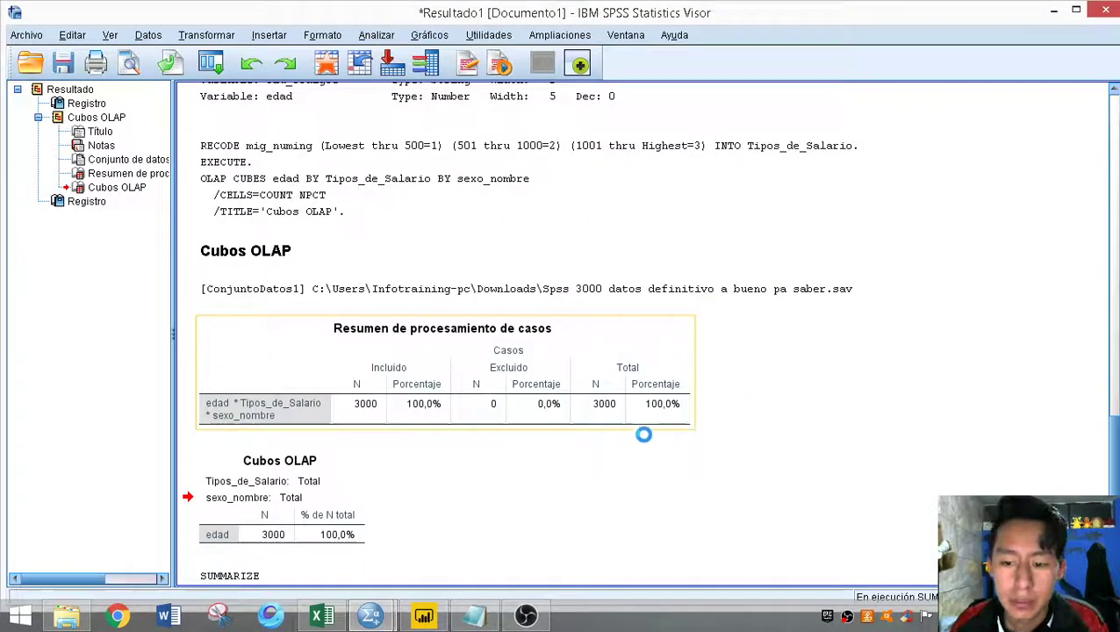
Examine the case summaries listing of female and male migrants in the "<=500" salary interval
scroll(843, 307, "down", 3)
left_click(425, 255)
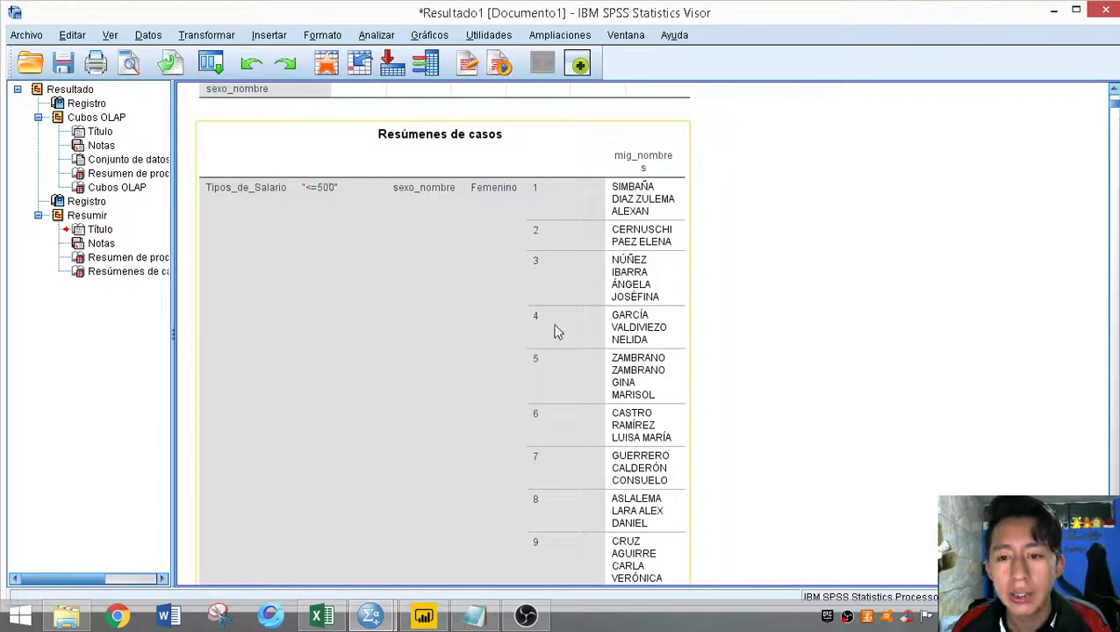
scroll(327, 274, "up", 1)
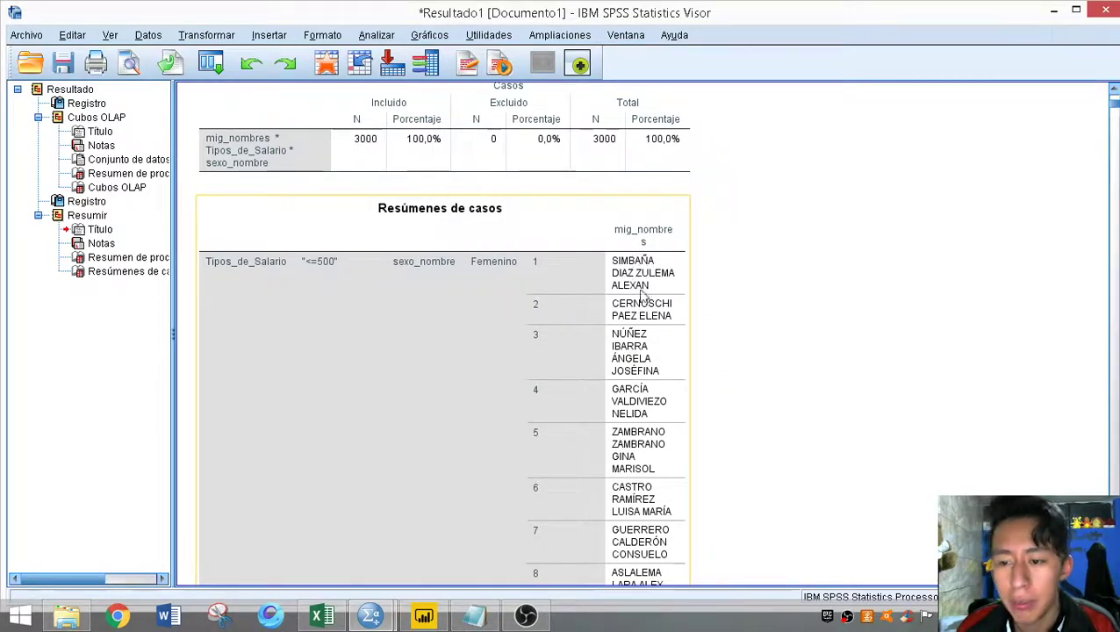
scroll(534, 314, "down", 6)
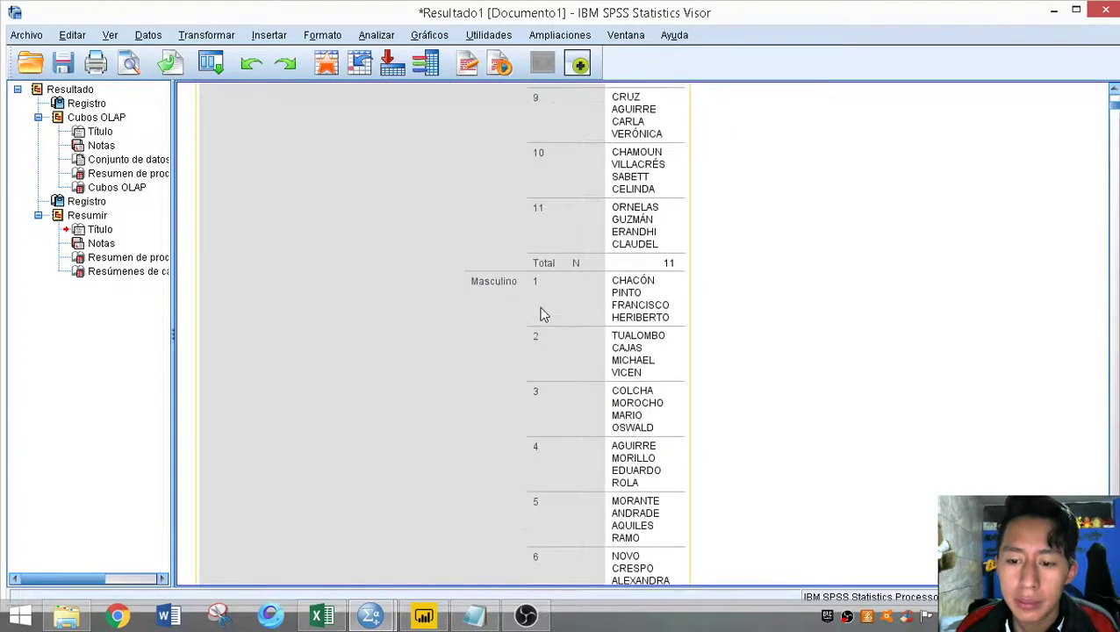
scroll(510, 303, "down", 15)
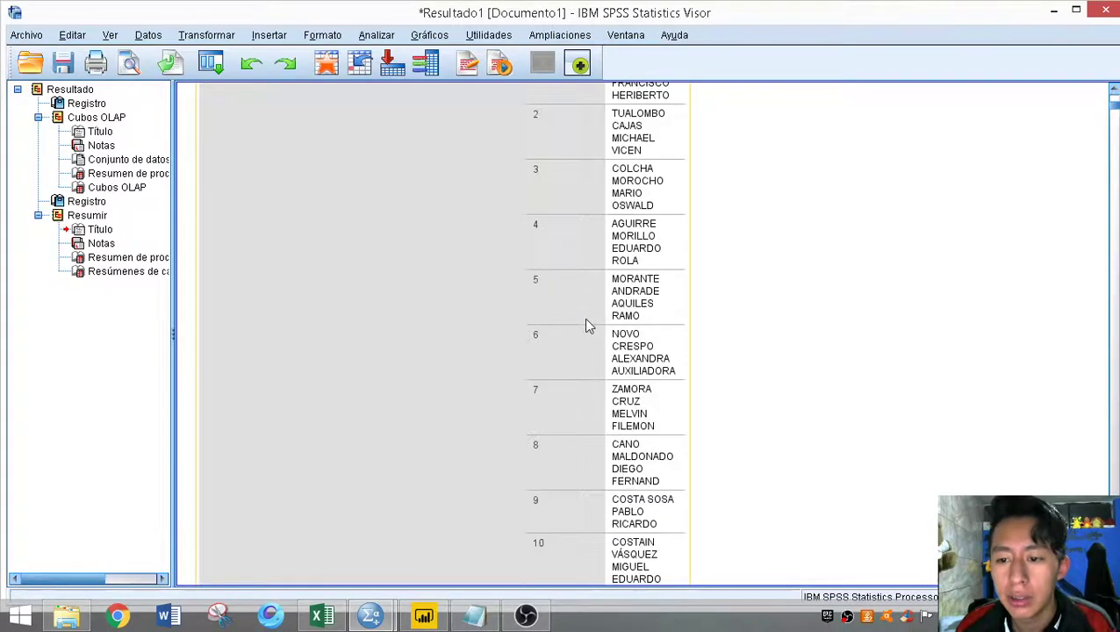
scroll(506, 366, "down", 15)
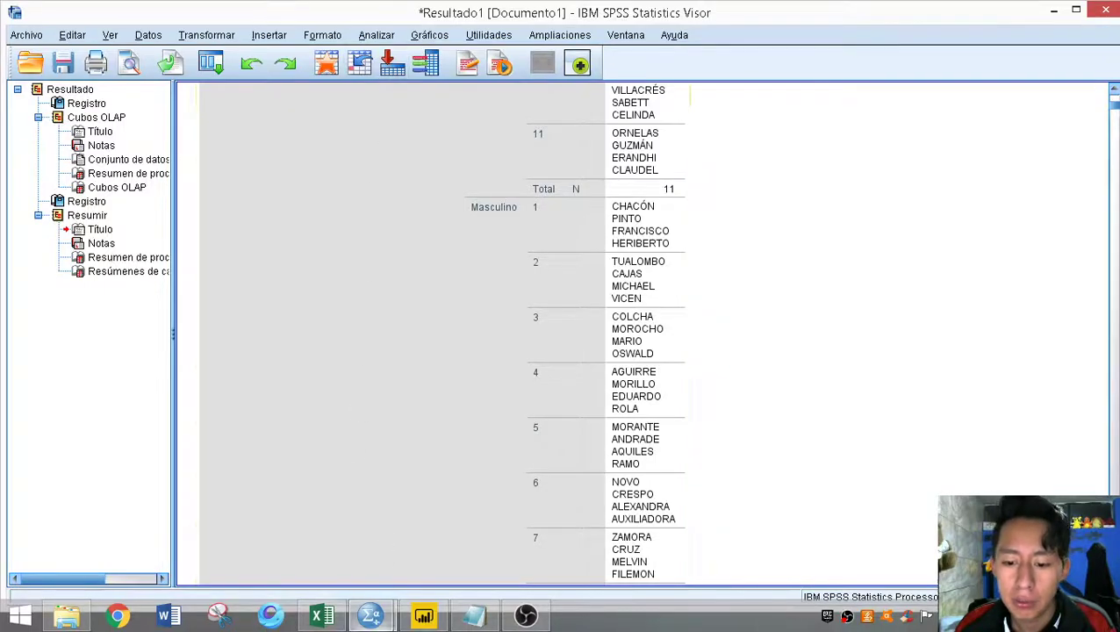
Set up a clustered bar chart in the Chart Builder with Tipos_de_Salario on the X axis
mouse_move(371, 614)
left_click(412, 555)
left_click(323, 30)
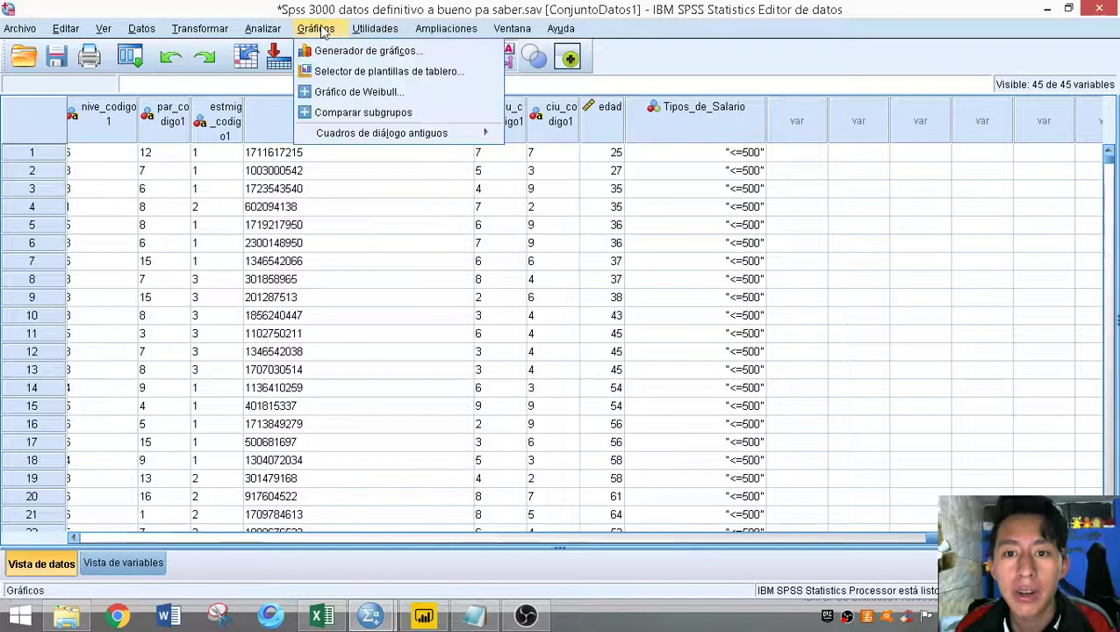
left_click(351, 49)
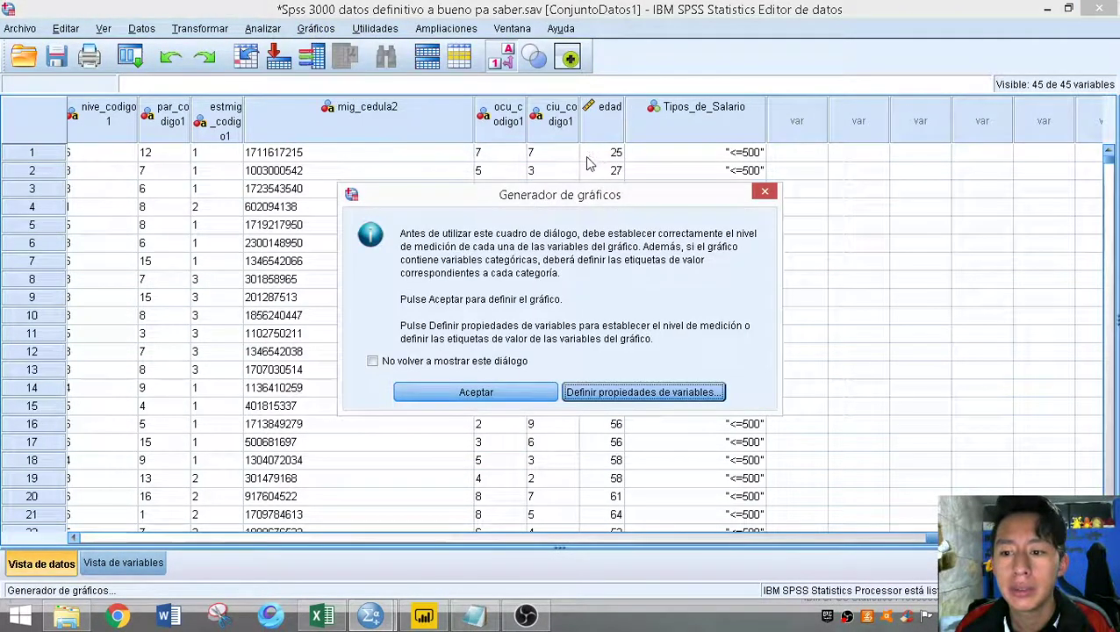
left_click(534, 392)
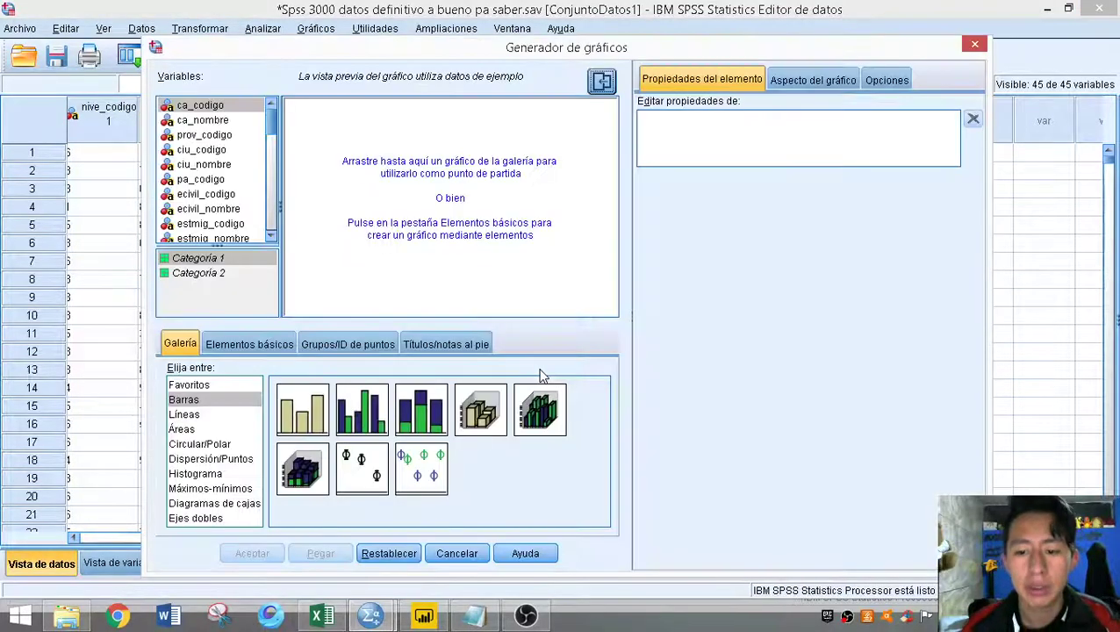
left_click_drag(364, 400, 345, 187)
left_click_drag(274, 140, 395, 303)
left_click(235, 237)
Set sexo_nombre as the cluster colour variable and generate the clustered bar chart
left_click_drag(274, 224, 270, 167)
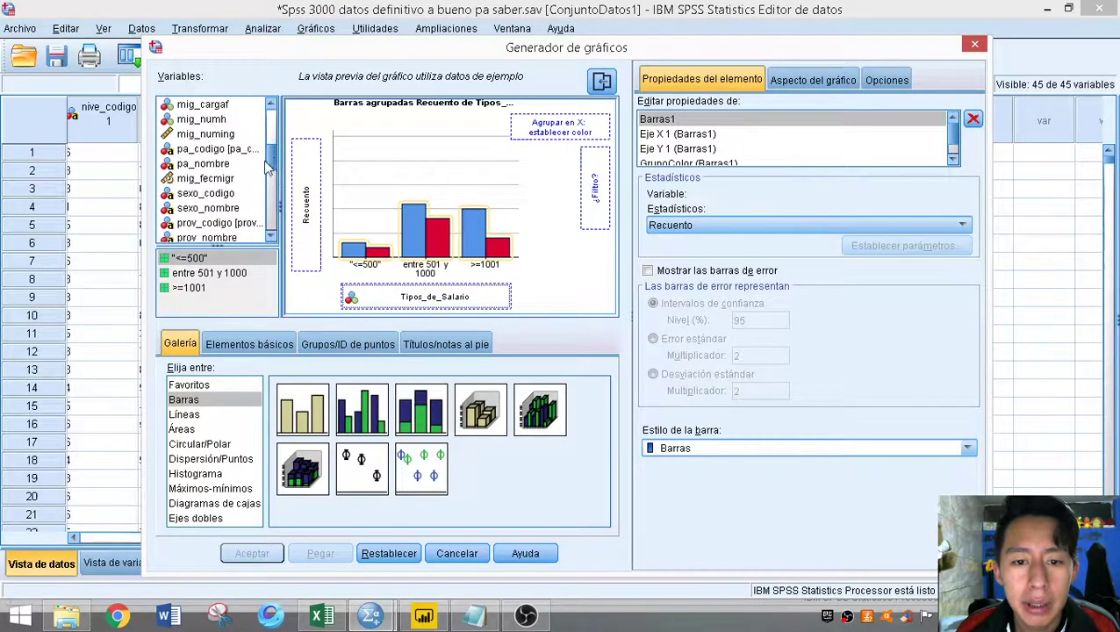
left_click_drag(208, 207, 540, 127)
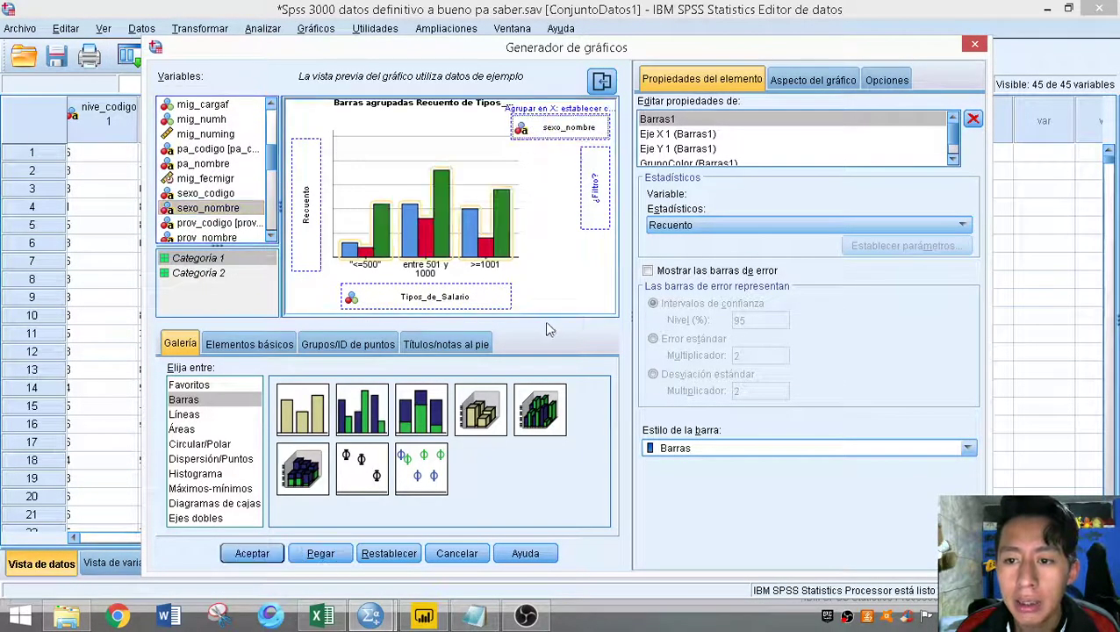
left_click(252, 553)
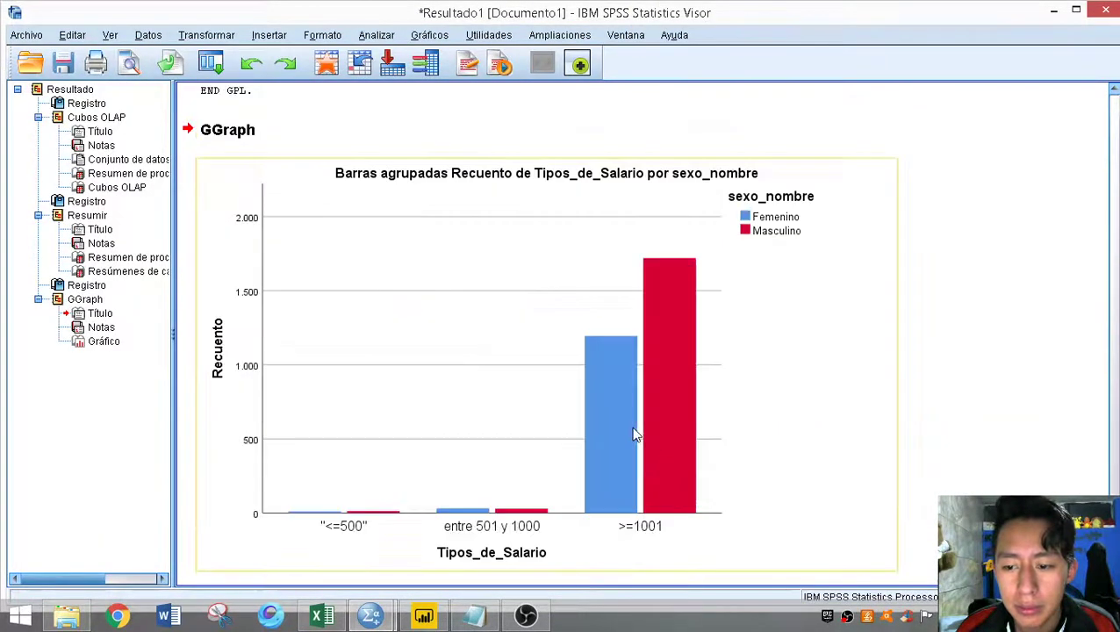
Show the data labels on the bars of the clustered bar chart and close the chart editor
double_click(626, 409)
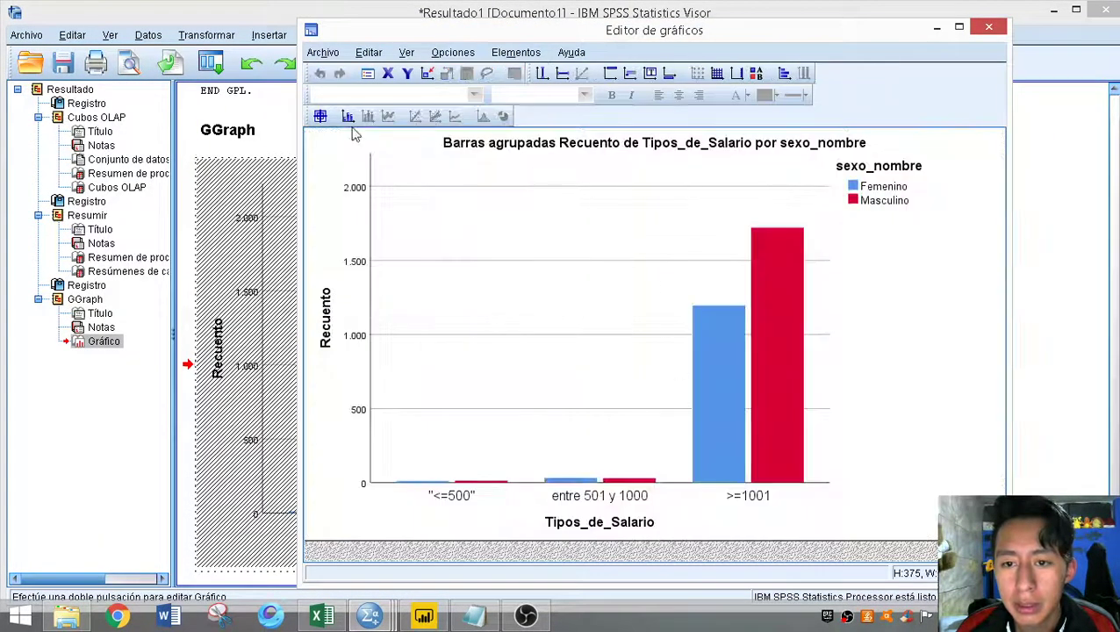
left_click(348, 119)
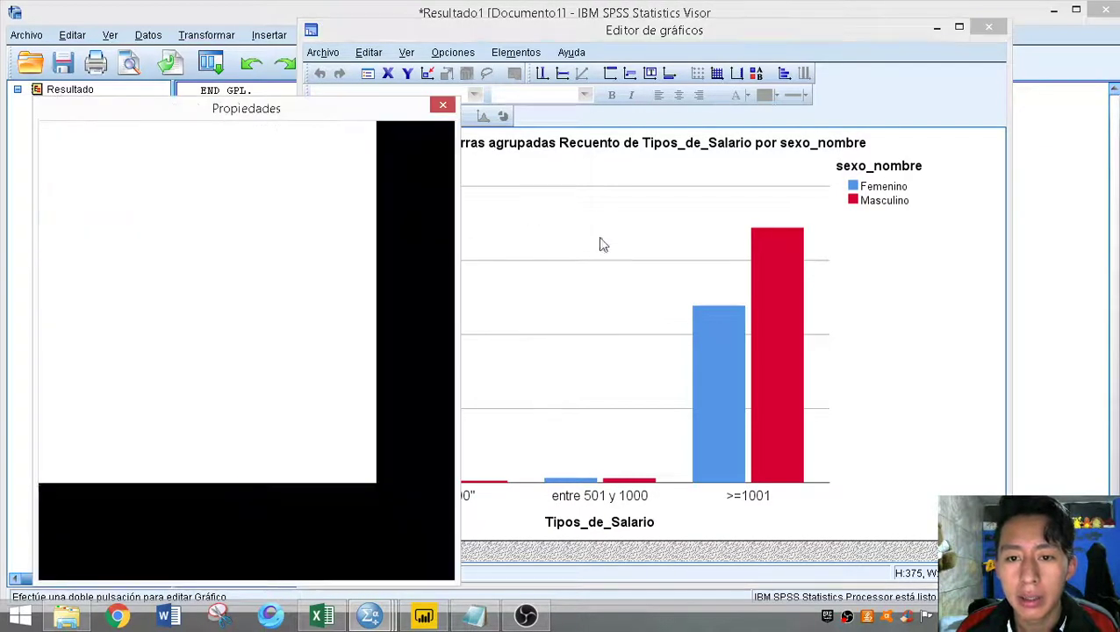
left_click(442, 107)
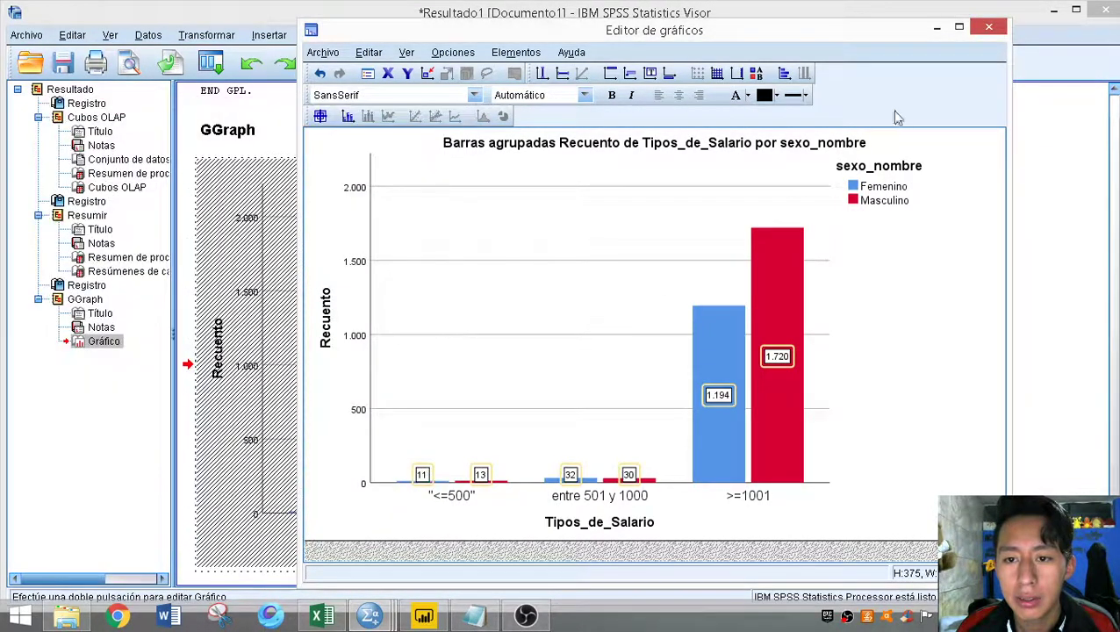
left_click(988, 29)
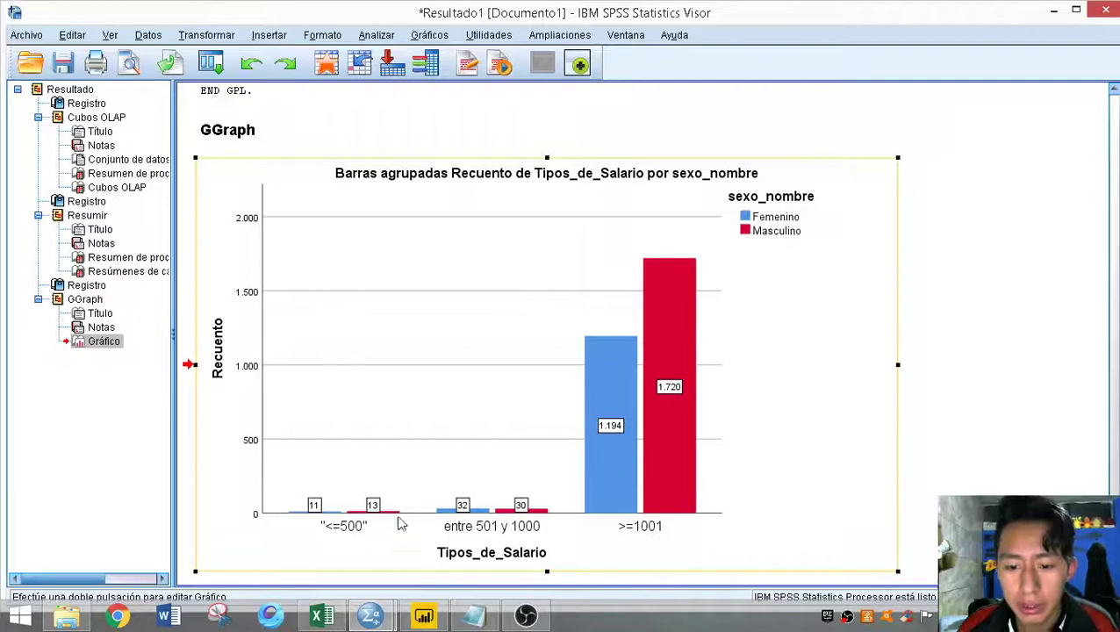
scroll(397, 520, "down", 1)
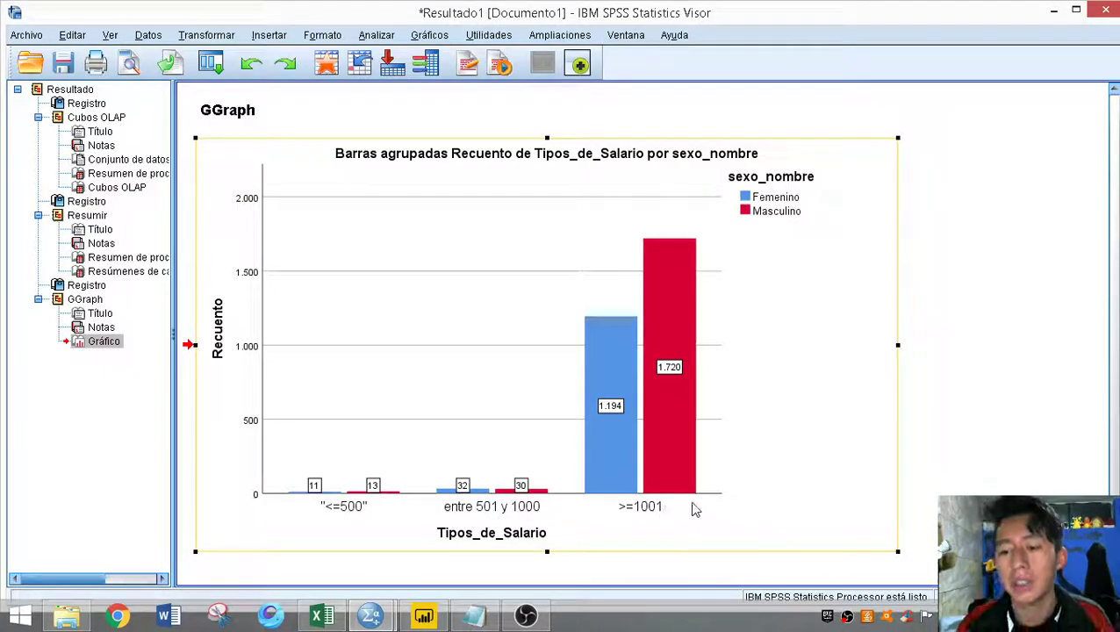
left_click(993, 445)
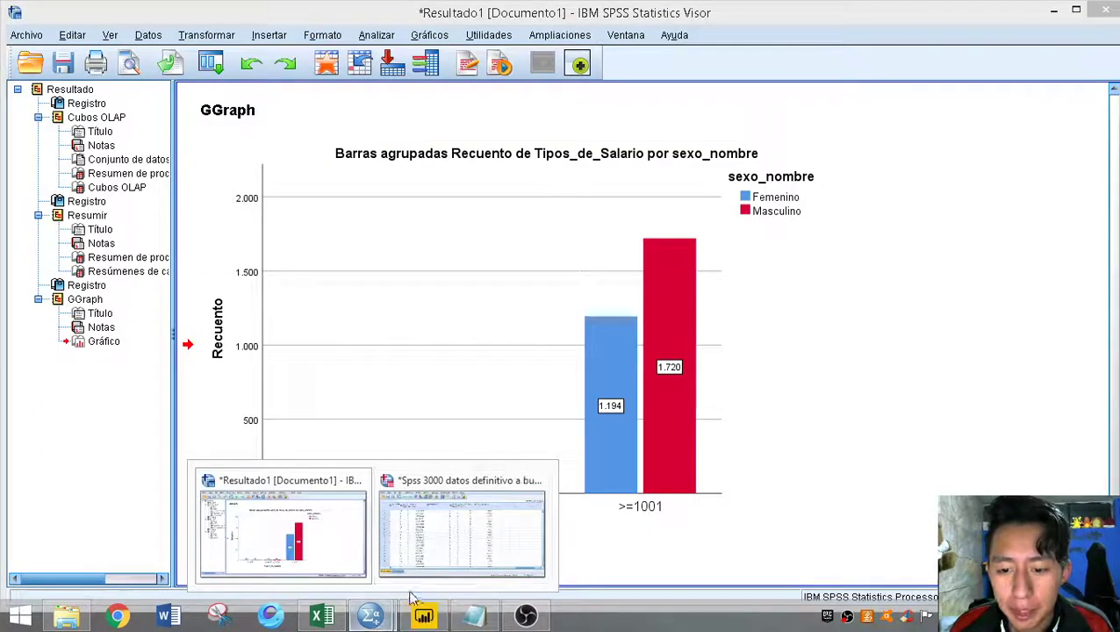
Switch to Power BI Desktop and look over the loaded Datos table
left_click(409, 618)
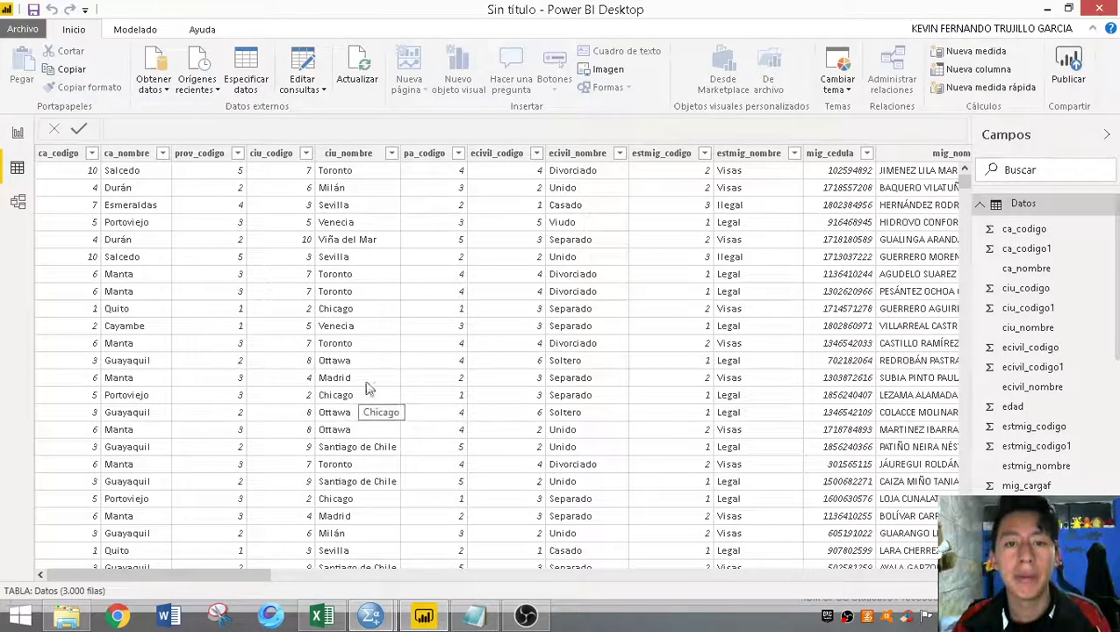
left_click_drag(225, 572, 88, 573)
left_click(17, 132)
left_click(18, 169)
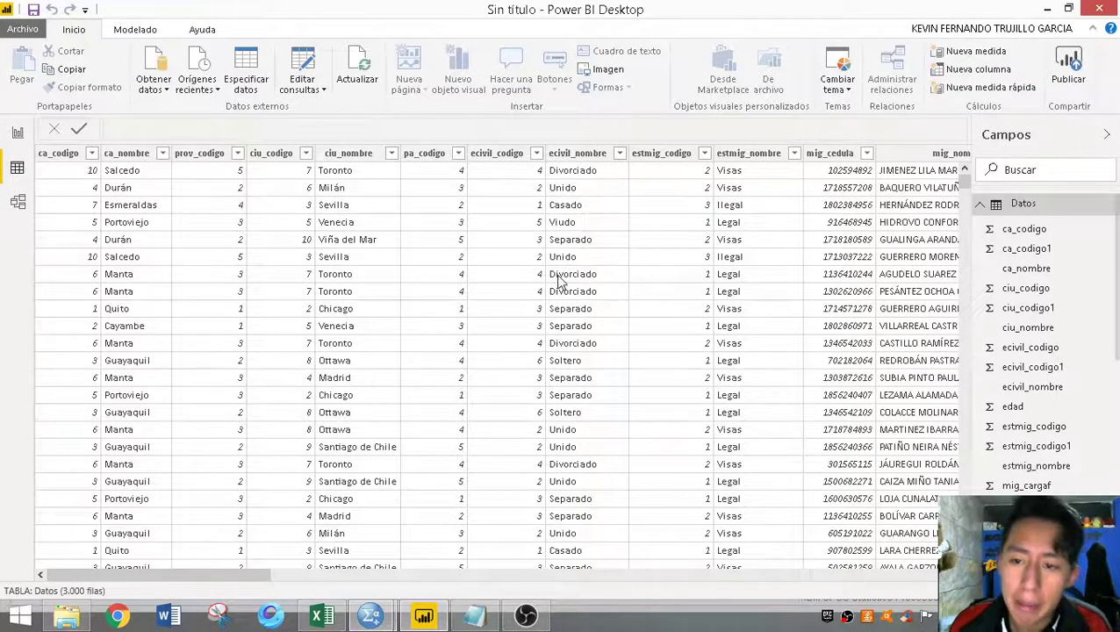
left_click_drag(247, 581, 897, 579)
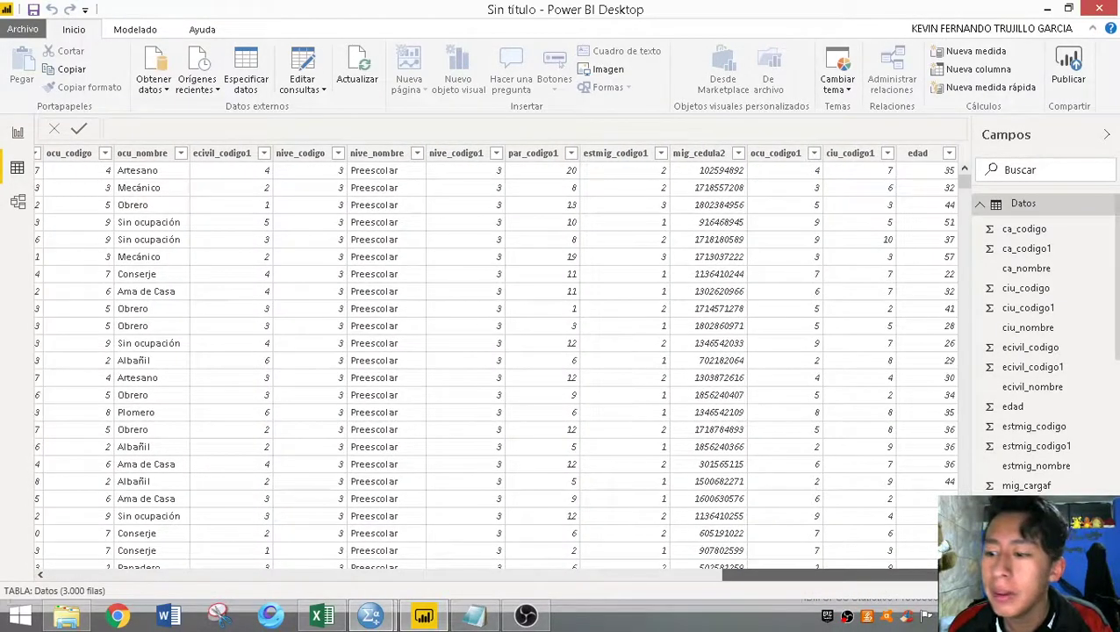
right_click(917, 165)
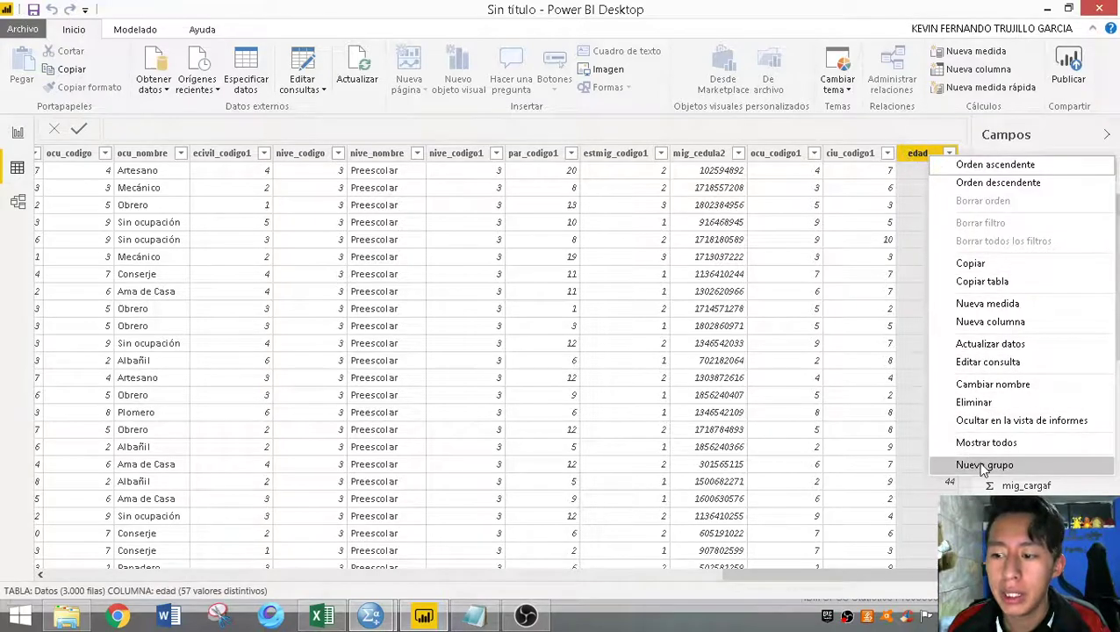
key("Escape")
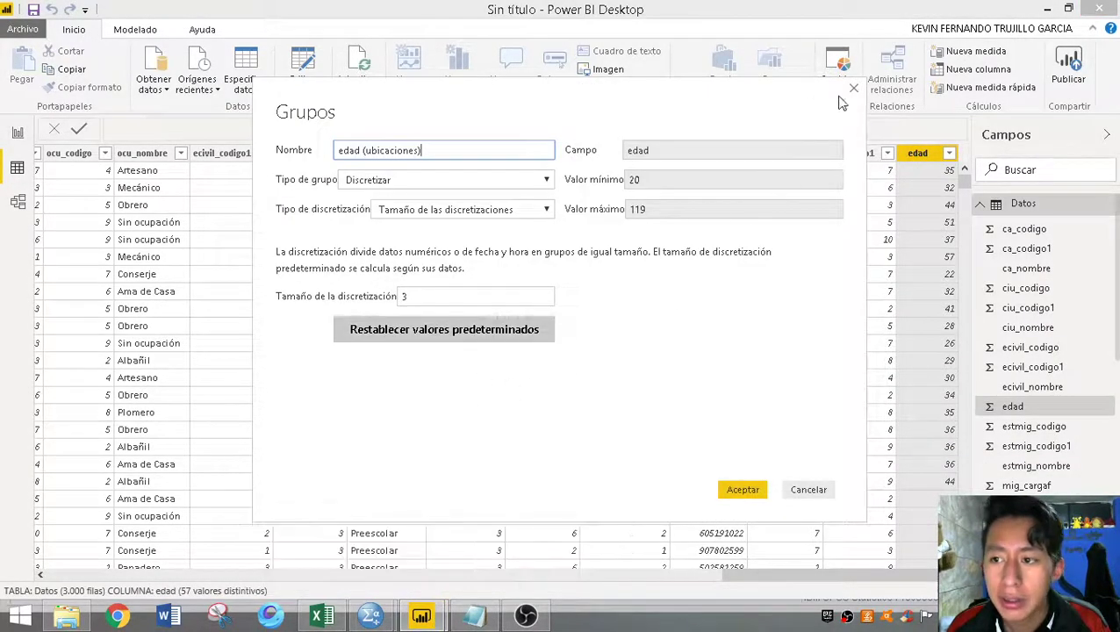
left_click(854, 88)
left_click_drag(782, 581, 186, 581)
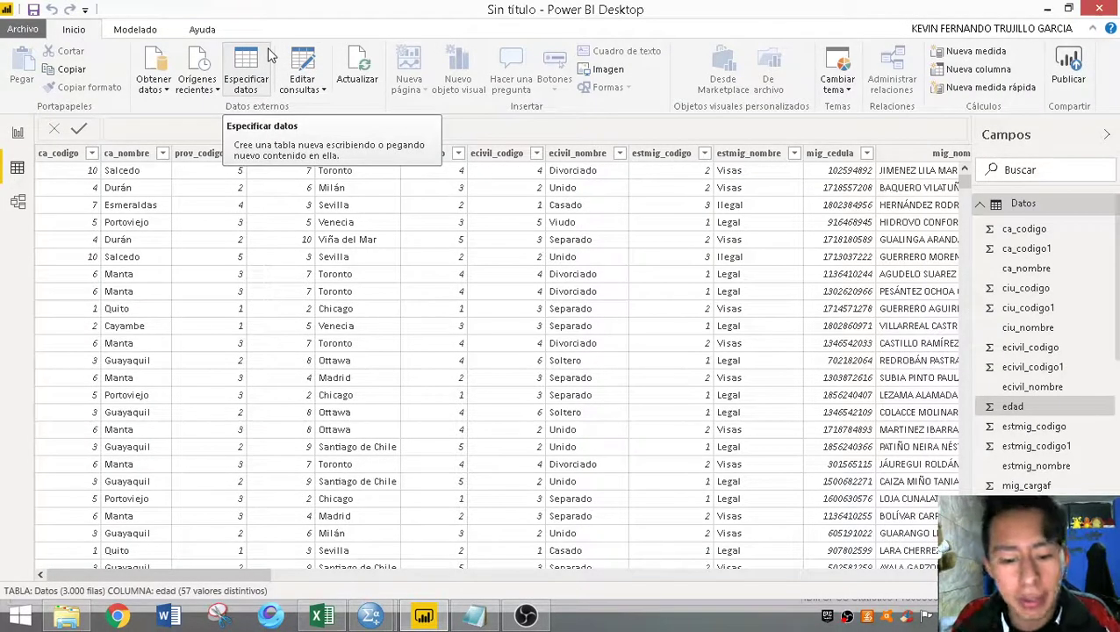
View the source table in the Tabla de Datos workbook in Excel and return to Power BI Desktop
left_click(325, 615)
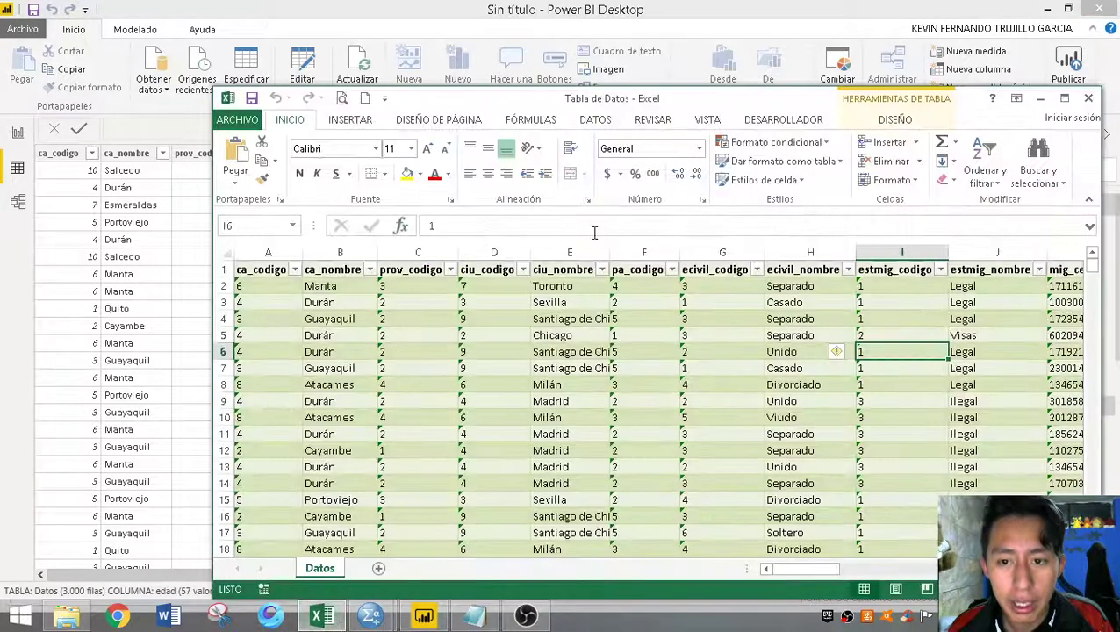
left_click(1064, 98)
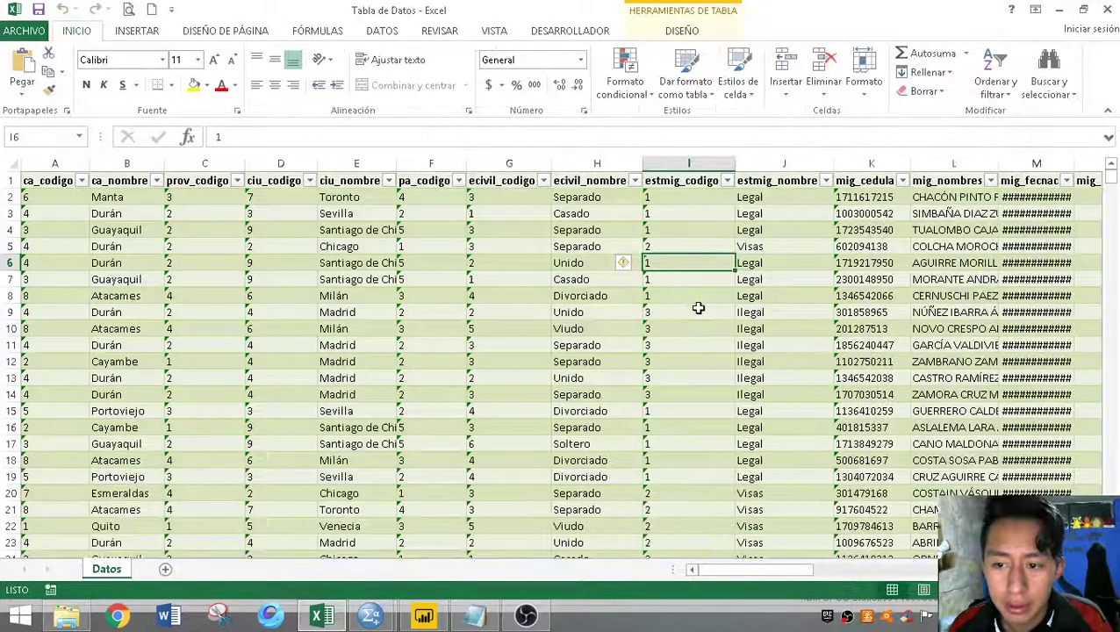
left_click(1059, 9)
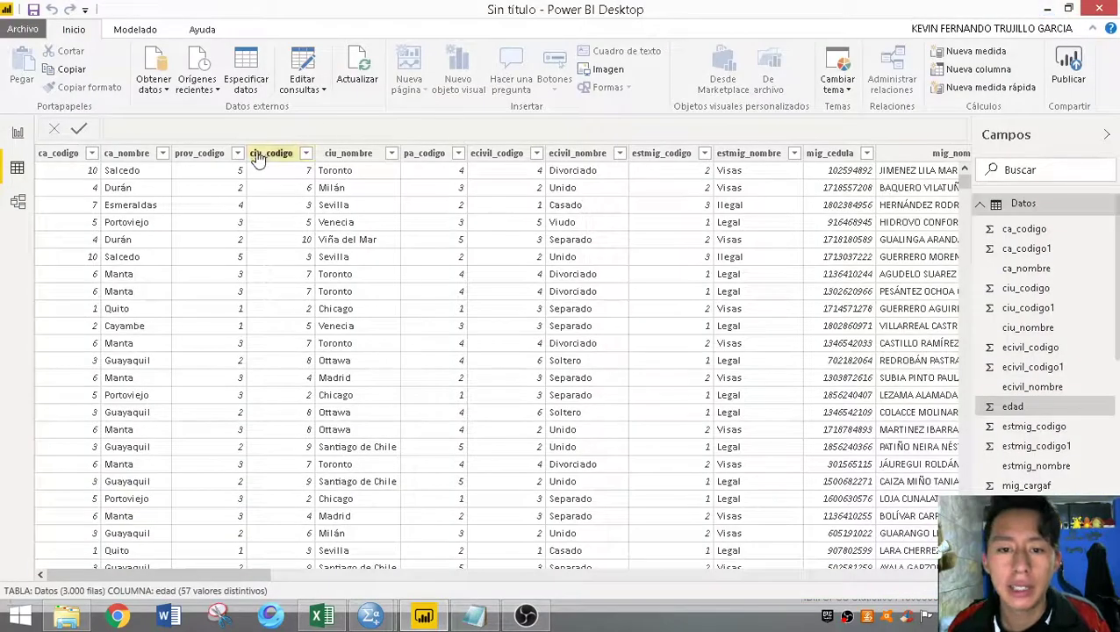
Examine the report, data and model views and the available data source types, including Excel, ending on the Datos table
left_click(17, 133)
left_click(17, 199)
left_click(16, 168)
left_click(18, 134)
left_click(154, 83)
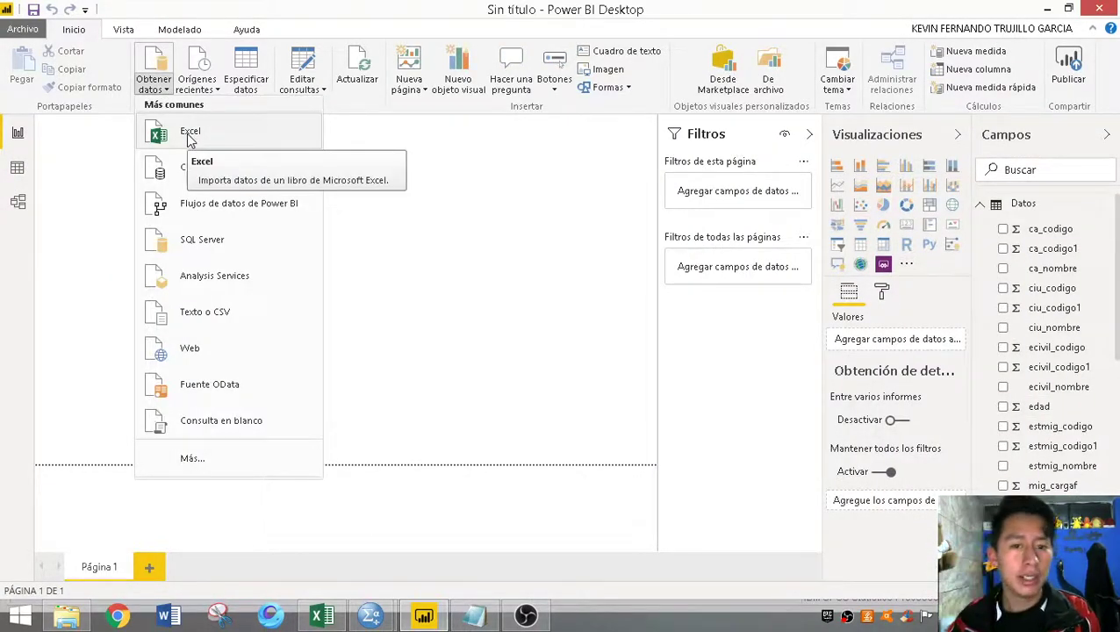
left_click(77, 267)
left_click(16, 167)
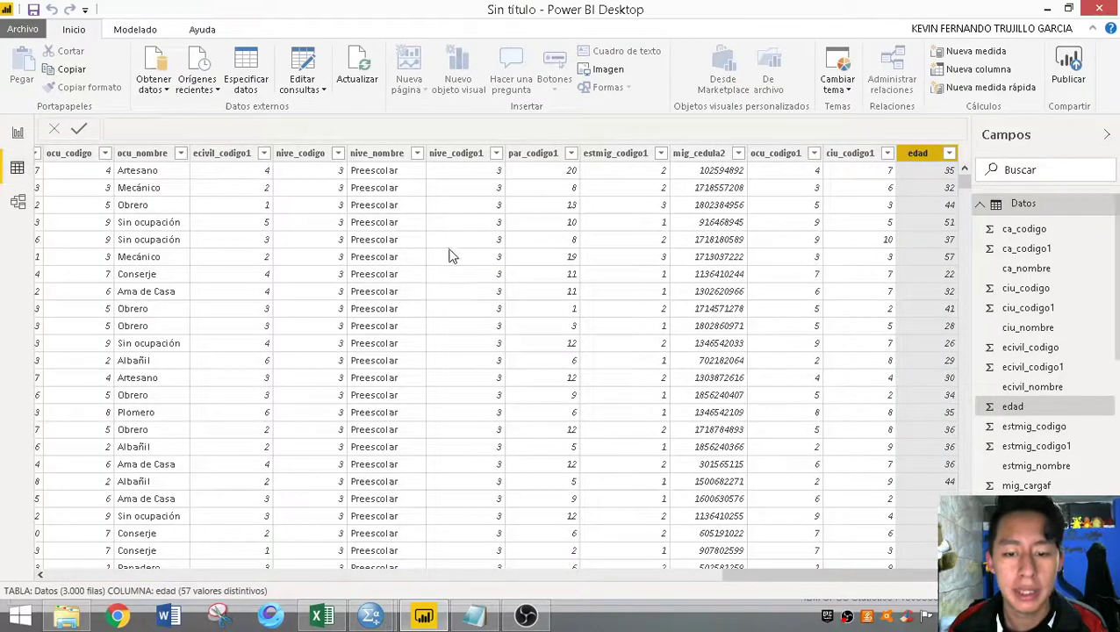
left_click_drag(805, 579, 229, 579)
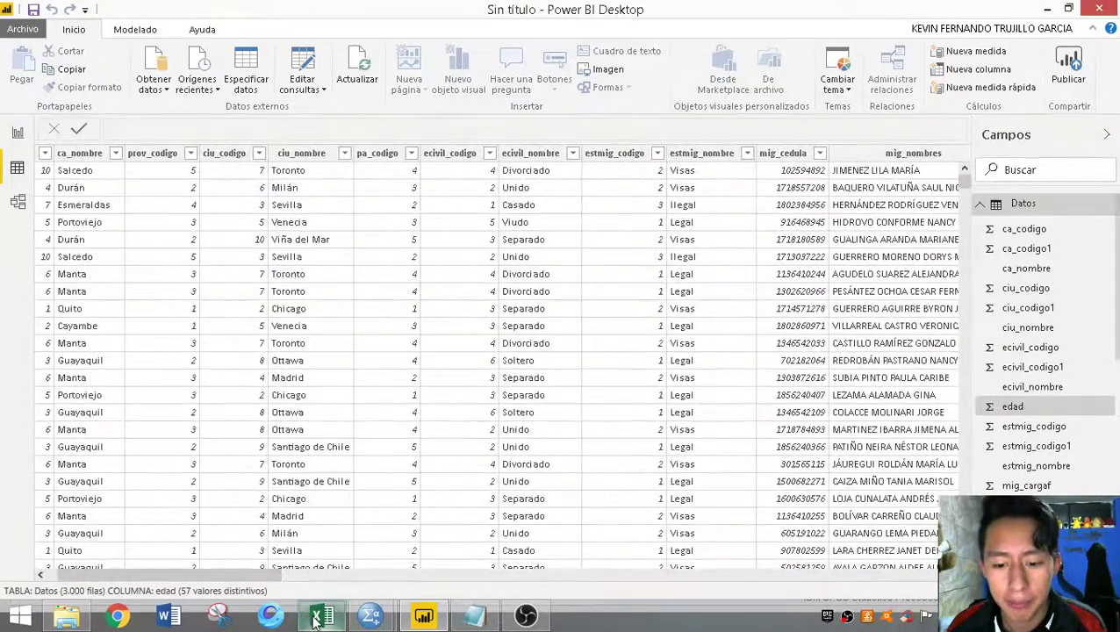
Open the Datos query in the Power Query Editor, look through its columns and start a custom column
left_click(303, 70)
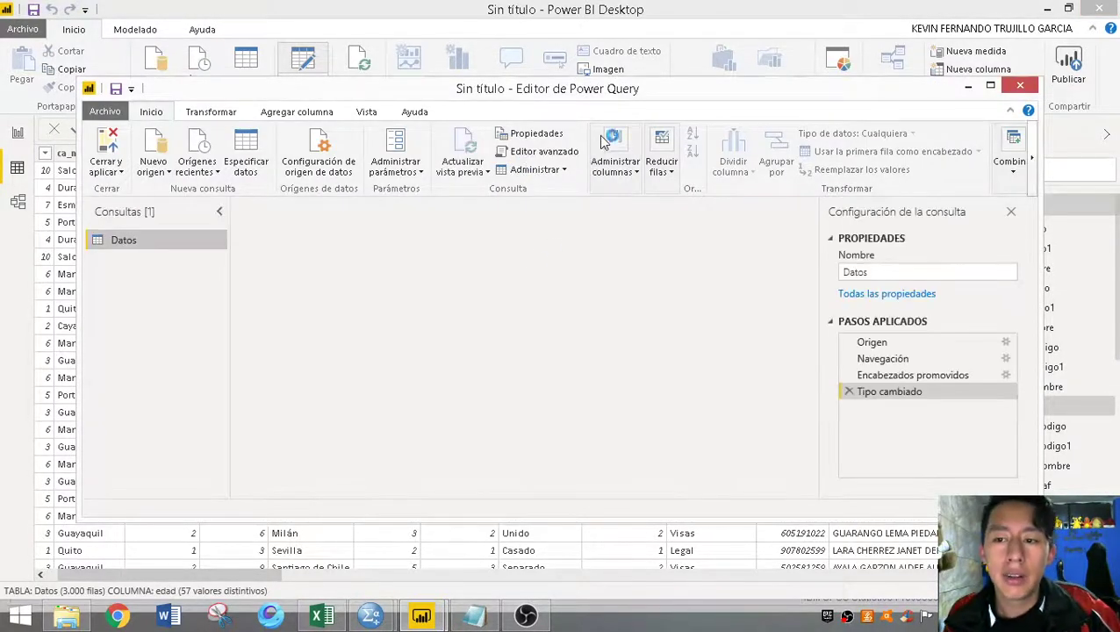
left_click_drag(321, 494, 474, 507)
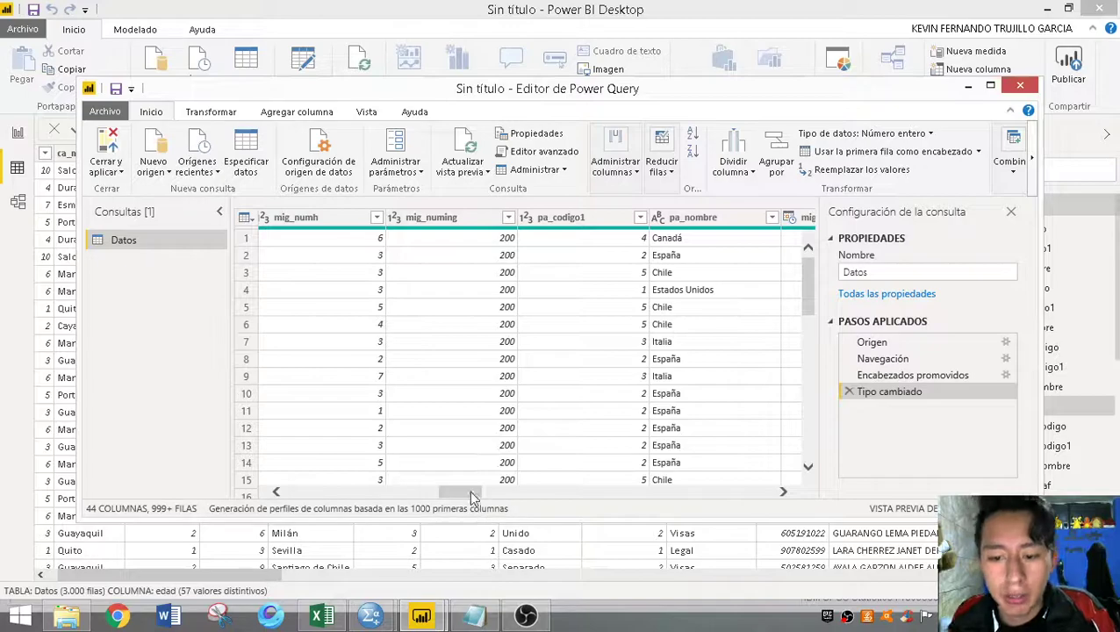
left_click_drag(476, 498, 316, 499)
left_click(298, 217)
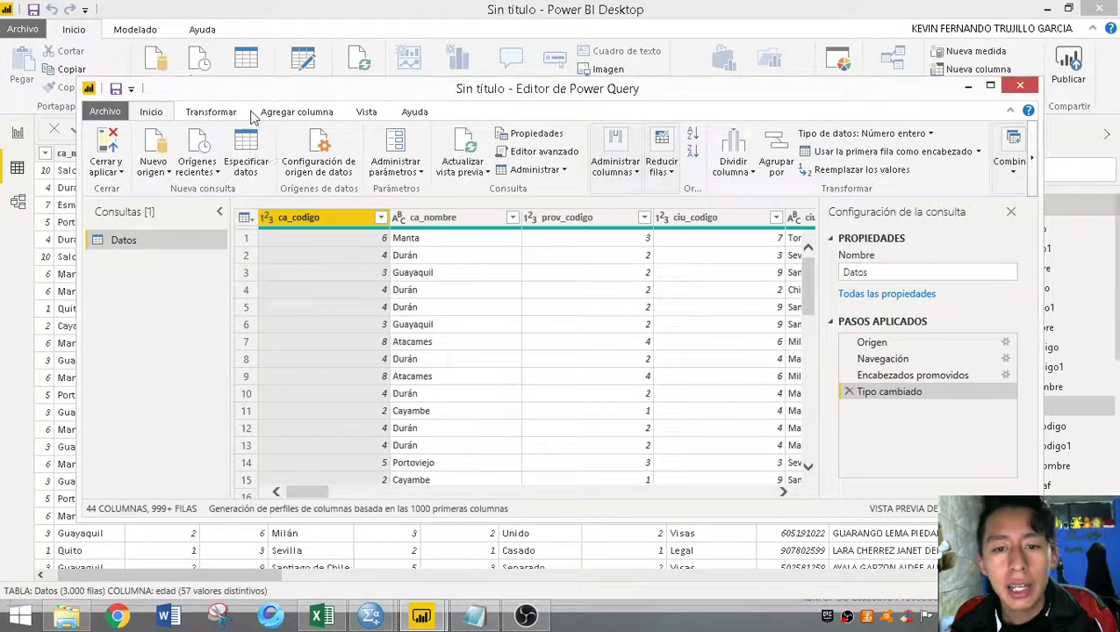
left_click(271, 115)
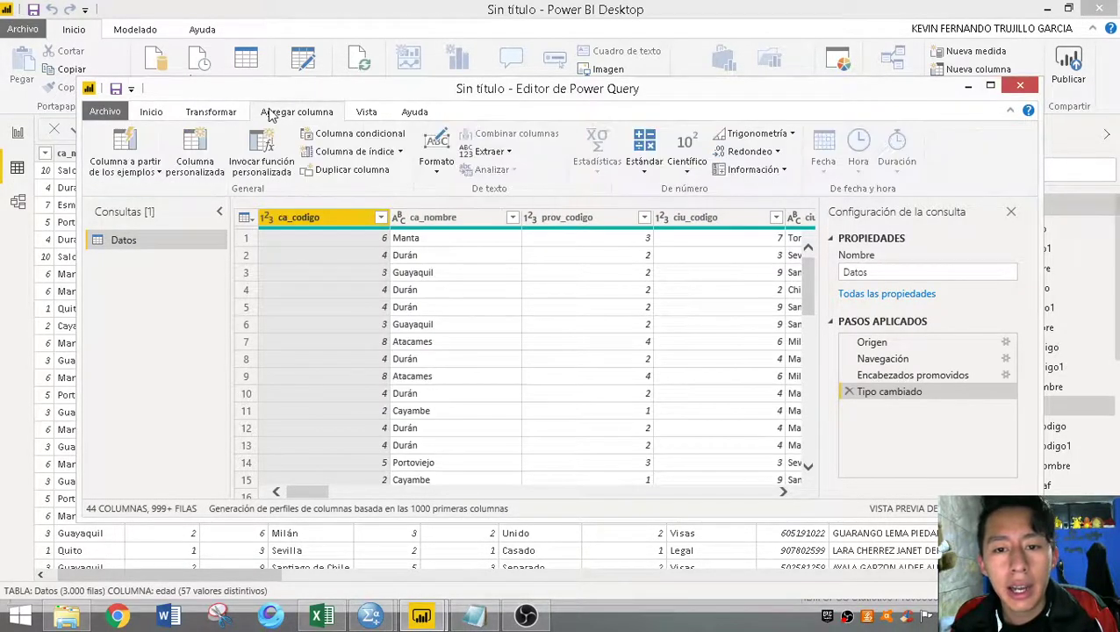
left_click(197, 157)
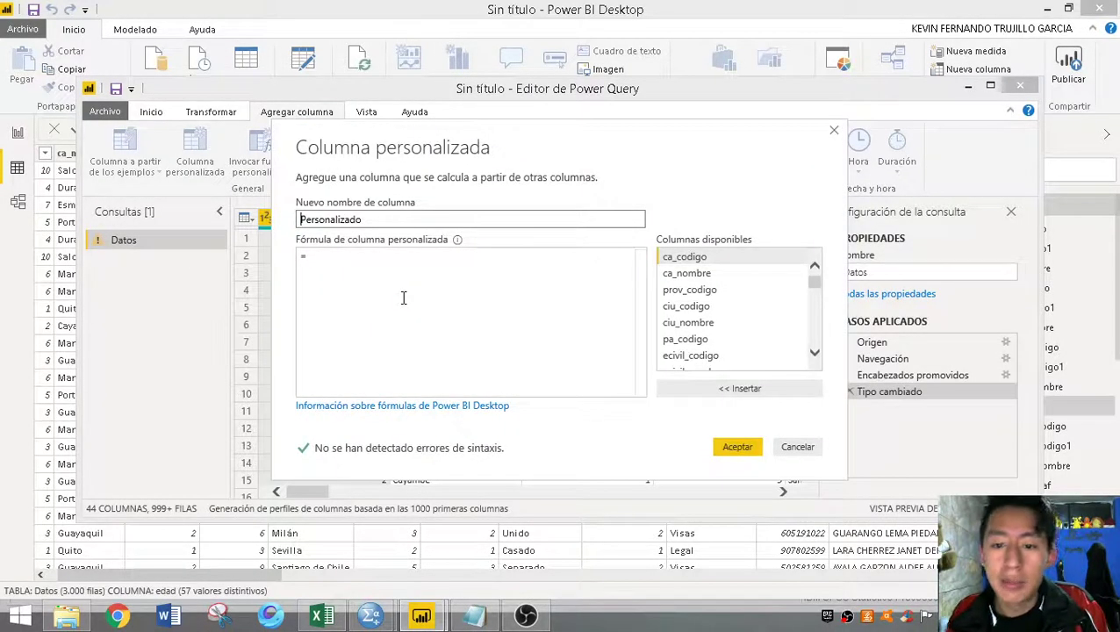
Name the new custom column "Tipos de Salarios"
left_click_drag(383, 218, 298, 218)
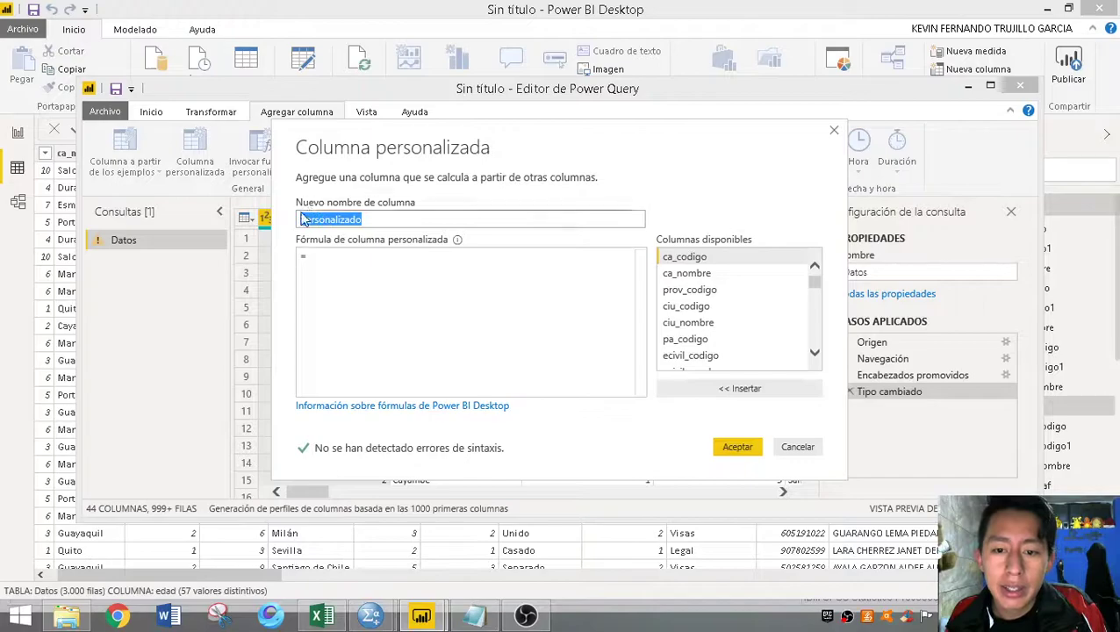
key("BackSpace")
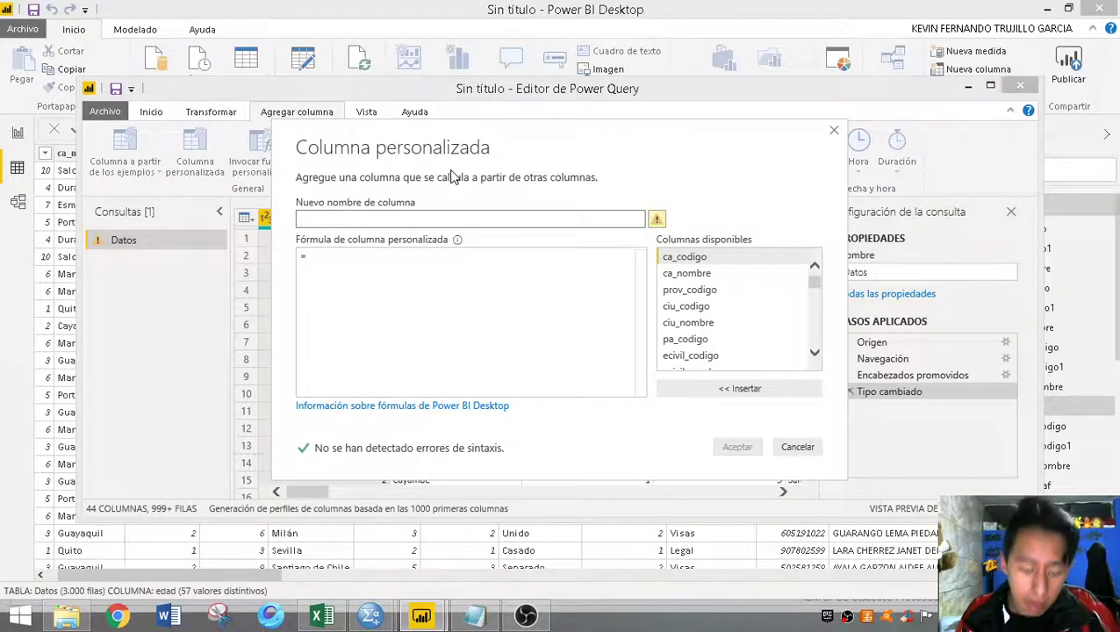
type("Tipos de Salari")
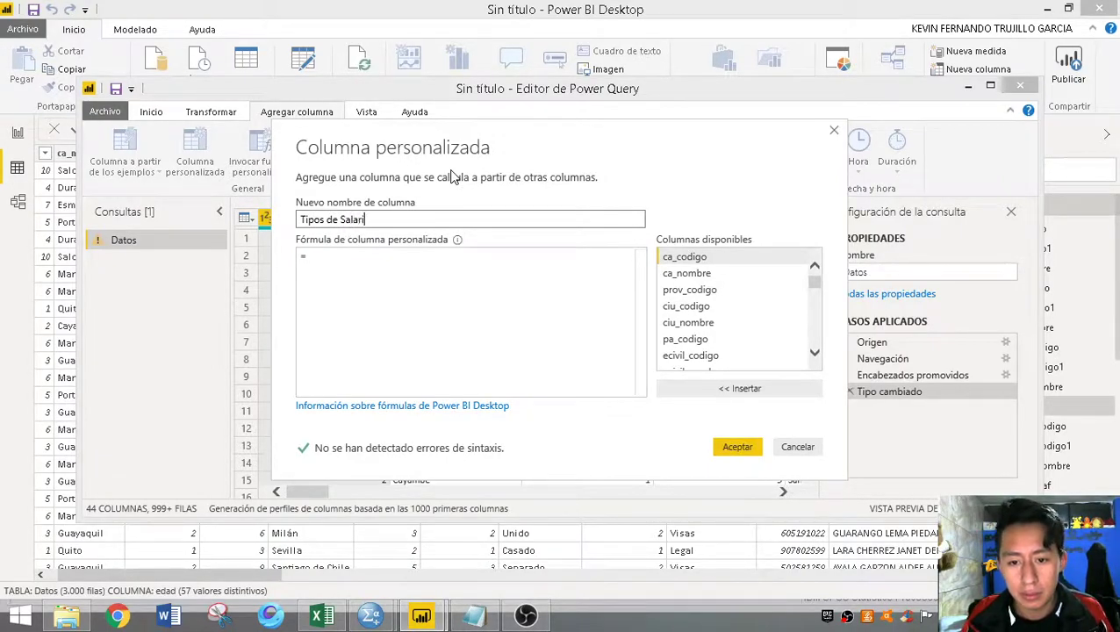
type("os")
Begin the custom column formula with "if mig_numing"
left_click(382, 298)
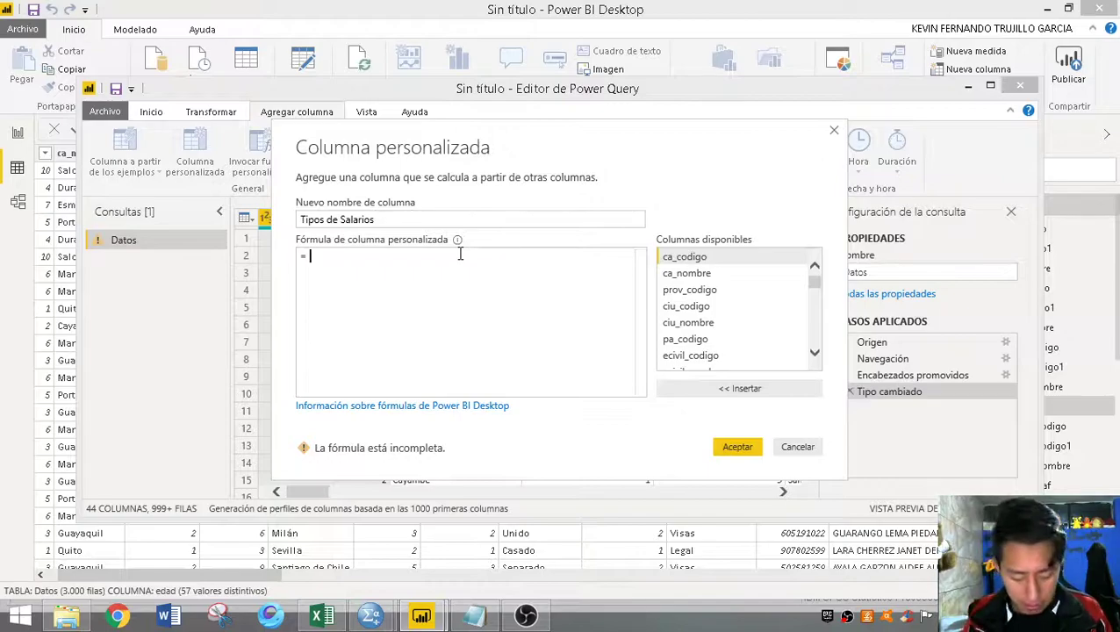
type("if")
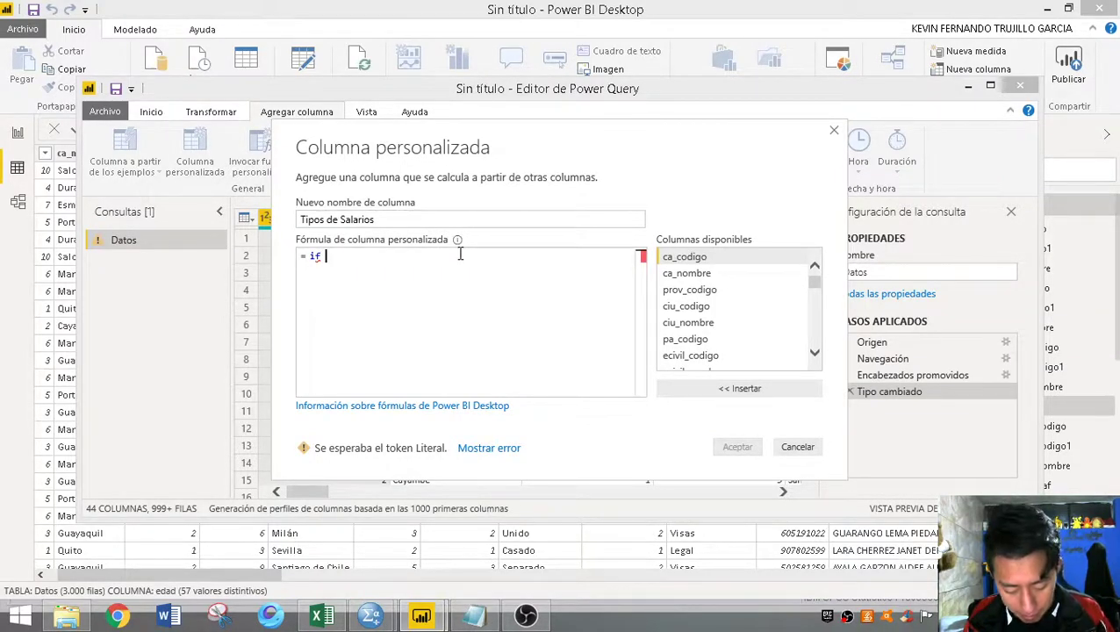
type(" migmu")
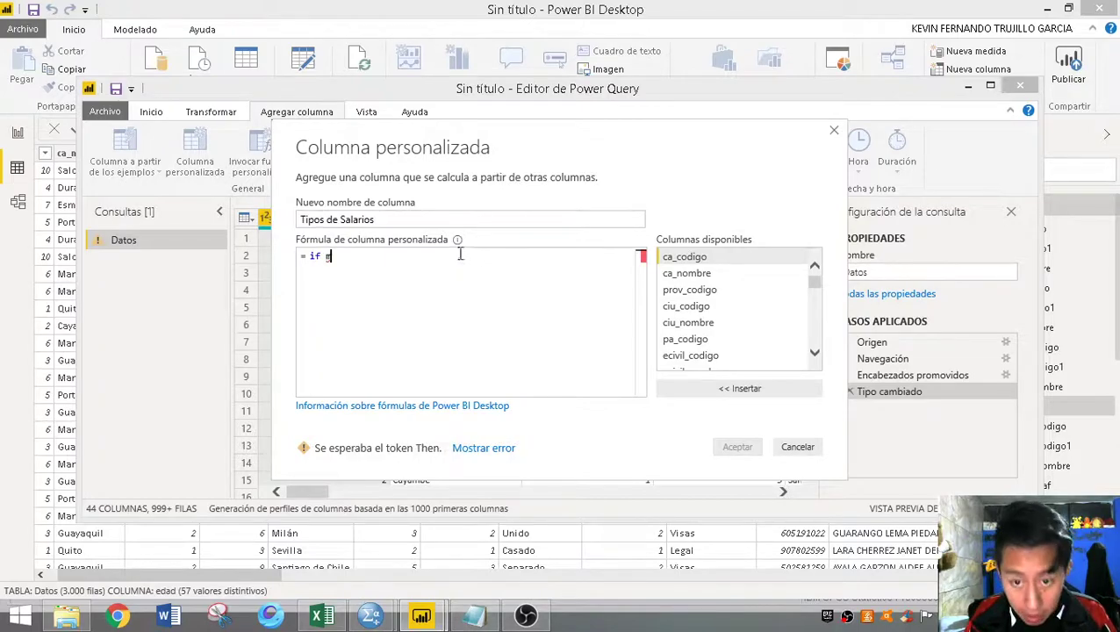
key("BackSpace")
type("mun")
key("BackSpace")
key("BackSpace")
key("BackSpace")
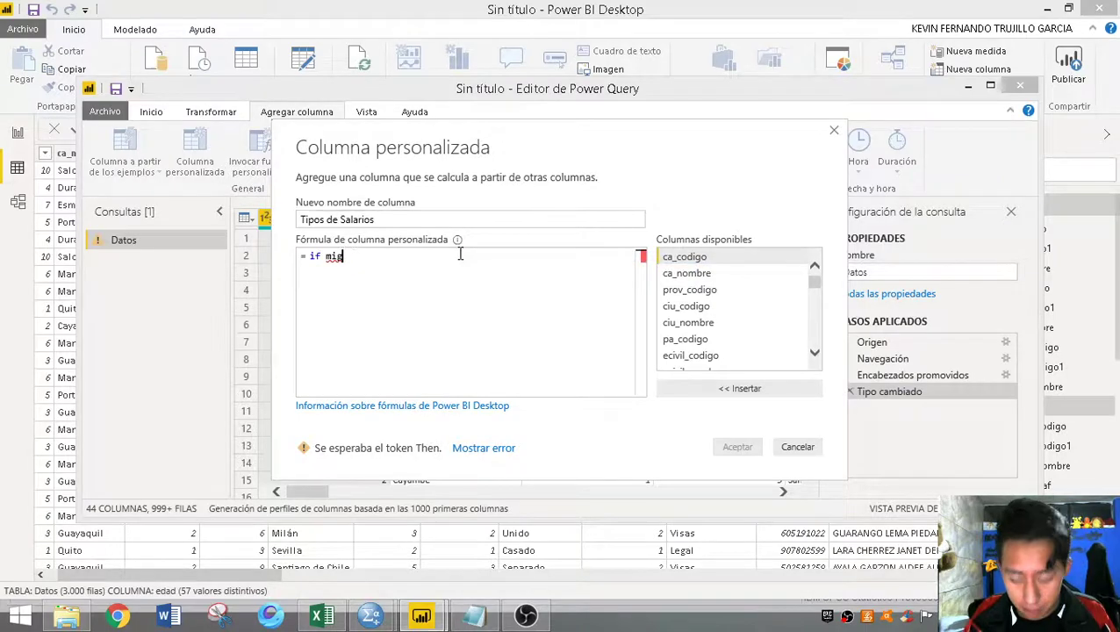
type("_num")
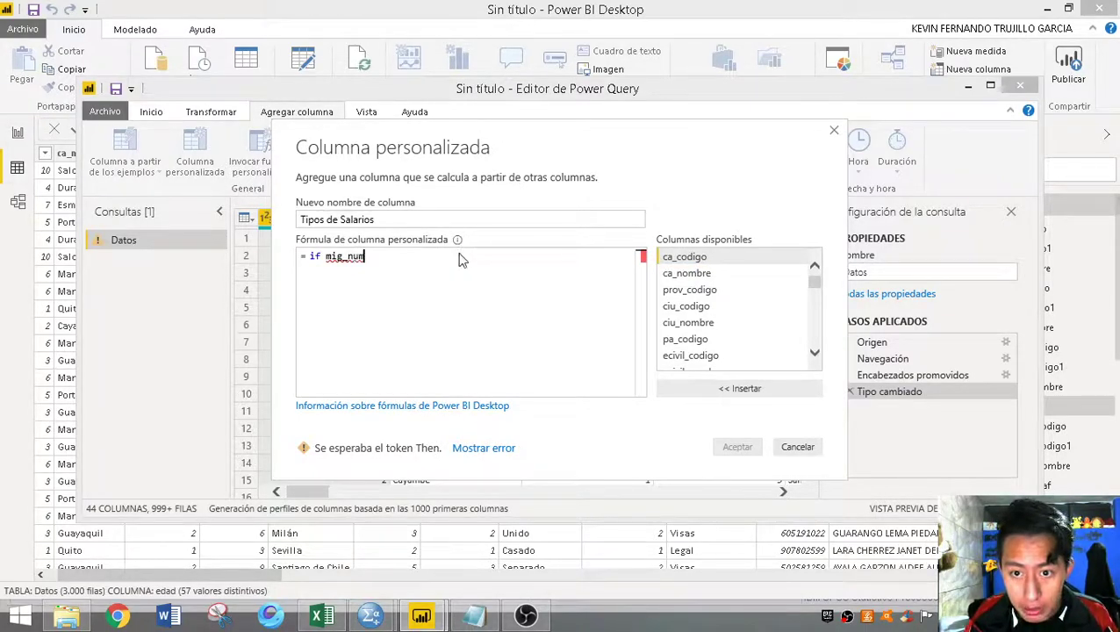
type("ing")
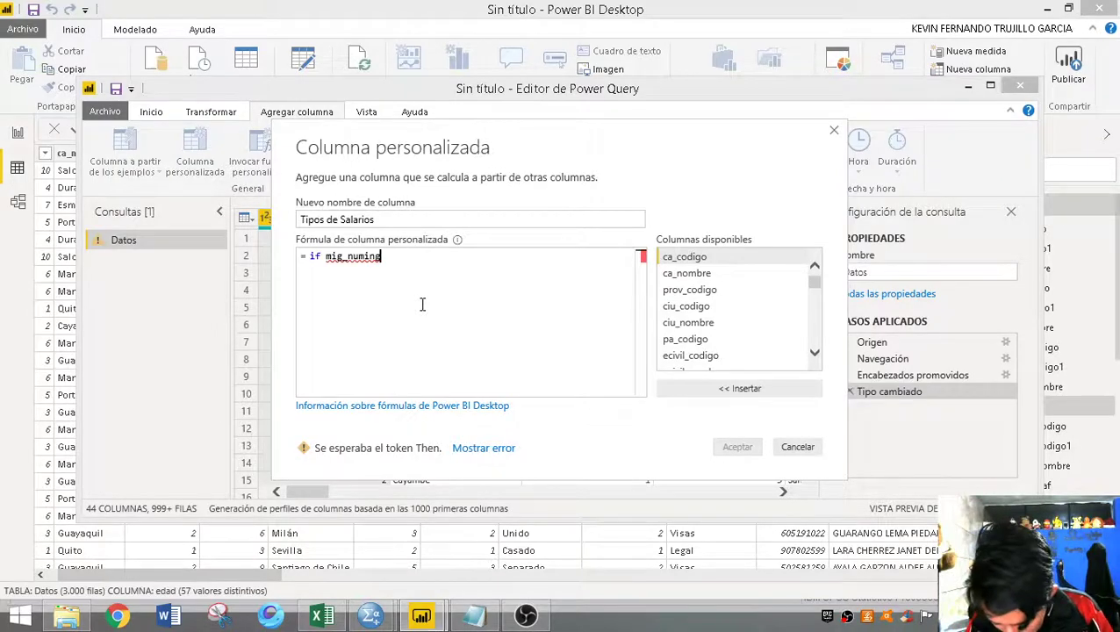
Enclose the column name in square brackets so the formula reads "if [mig_numing]"
type(" 1")
key("BackSpace")
key("BackSpace")
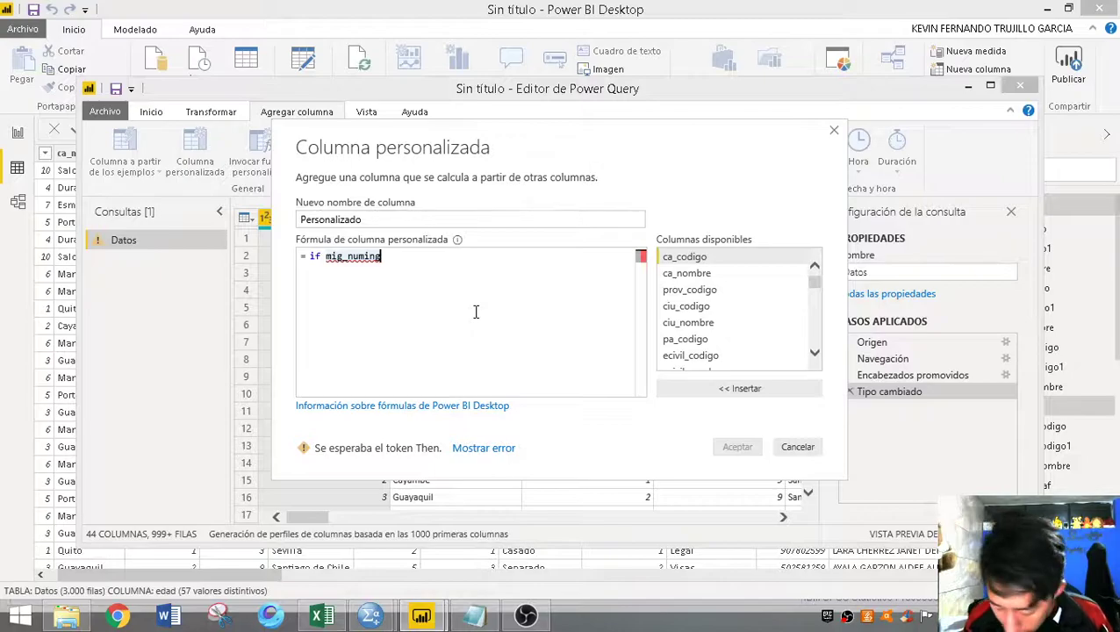
type("8")
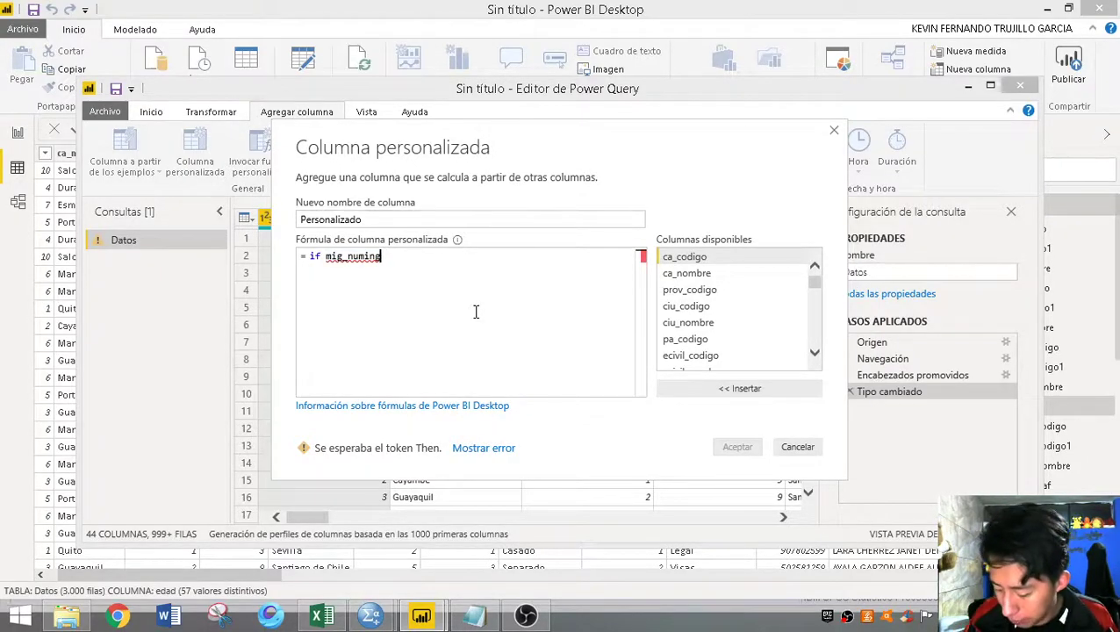
type("]")
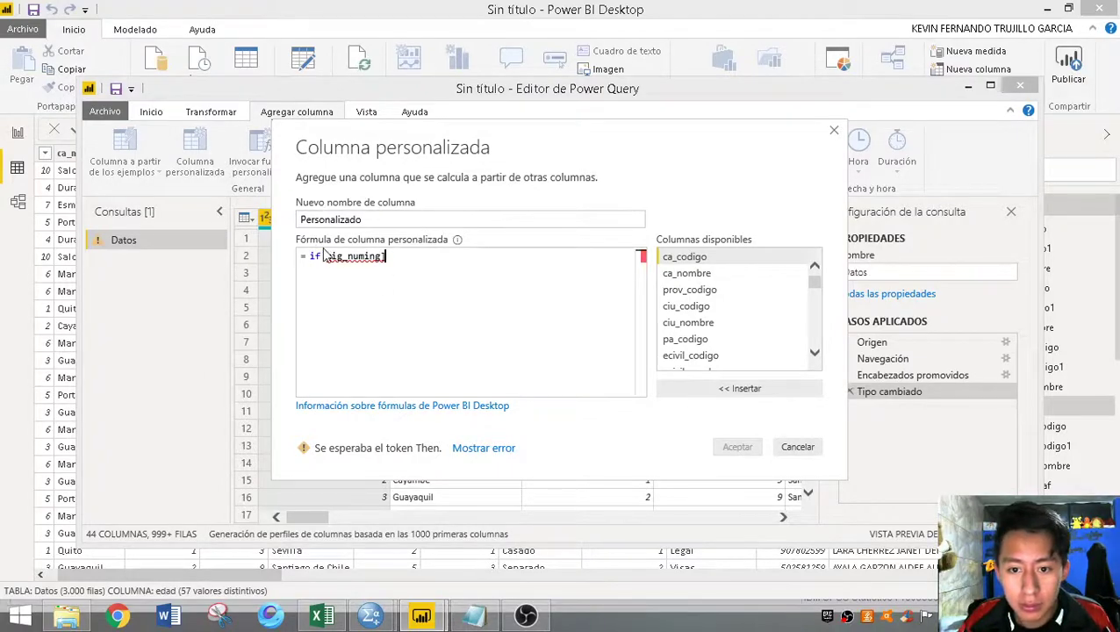
type("[m")
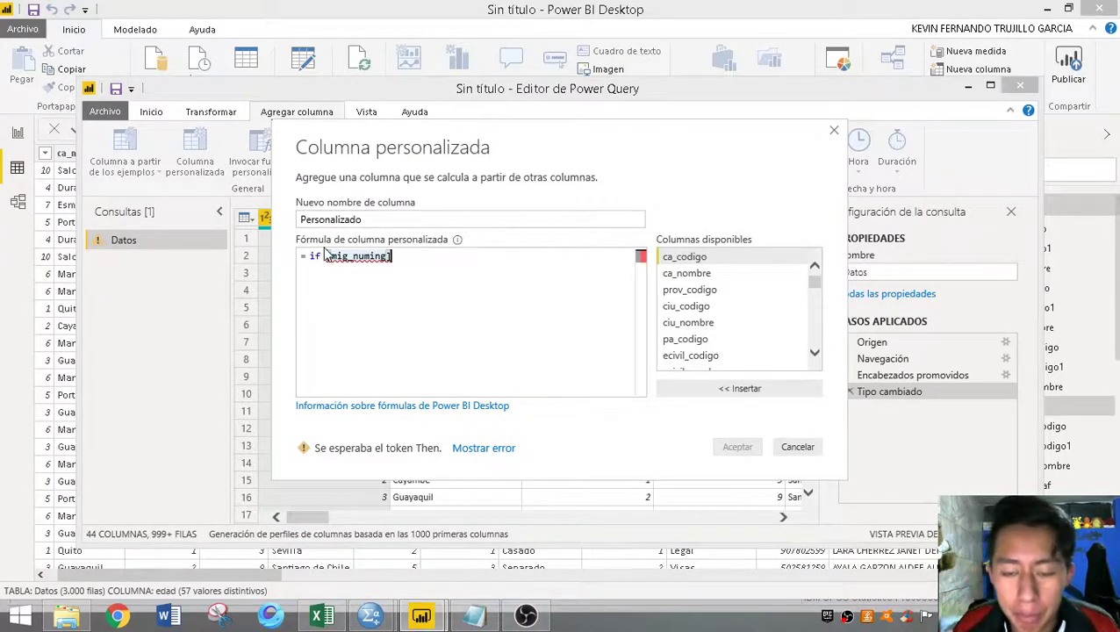
Continue the custom column formula with the condition "<=500" after [mig_numing]
left_click_drag(598, 138, 731, 158)
left_click_drag(653, 156, 568, 200)
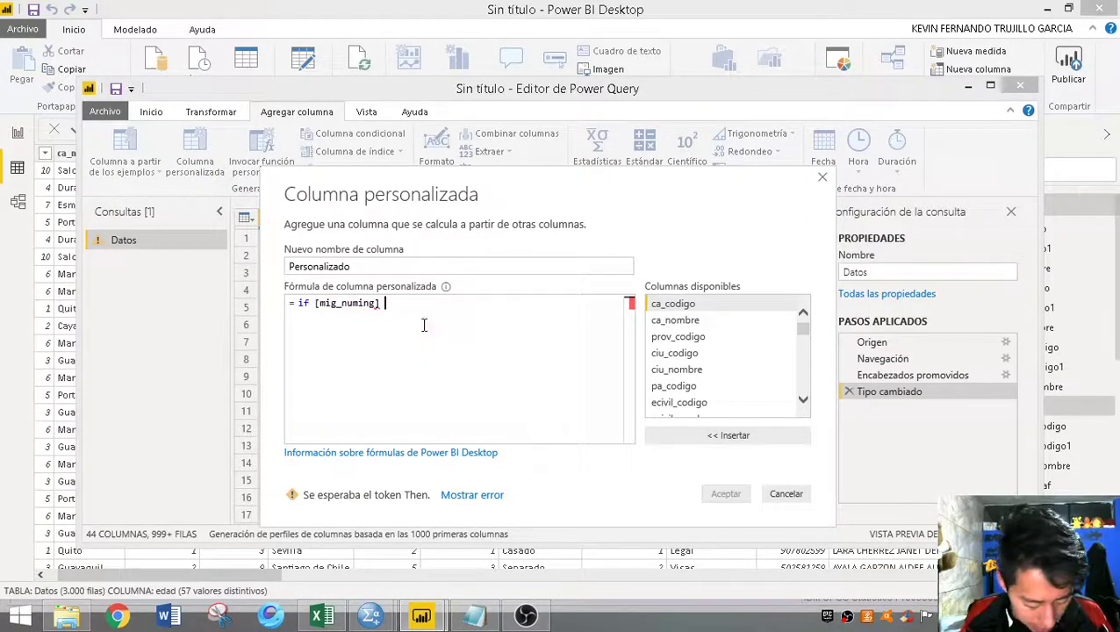
type(">=")
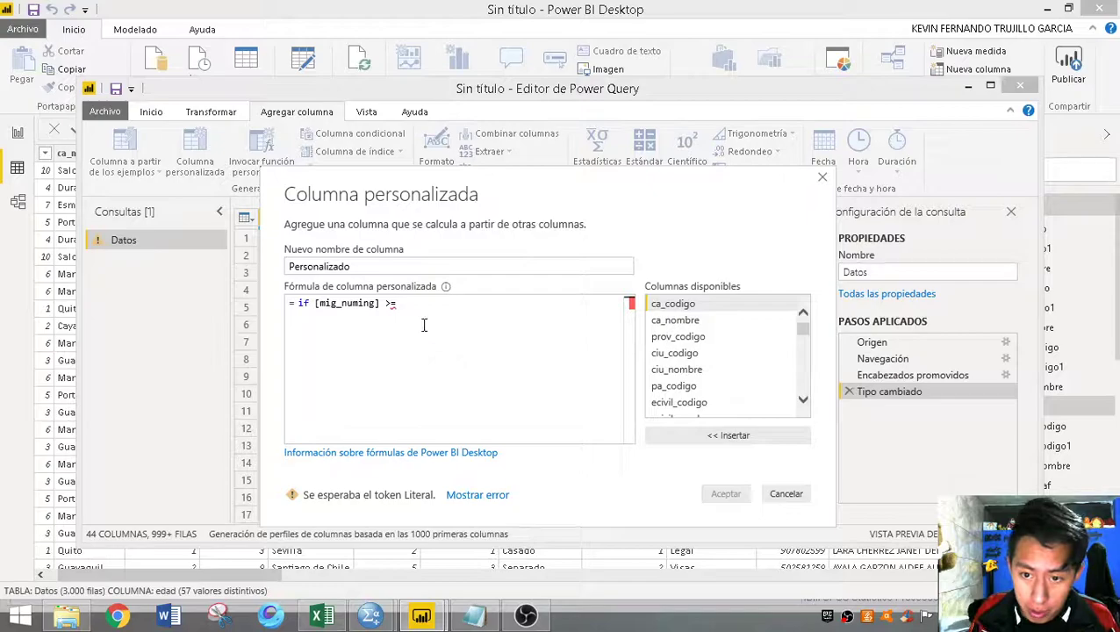
key("BackSpace")
key("BackSpace")
type("<=")
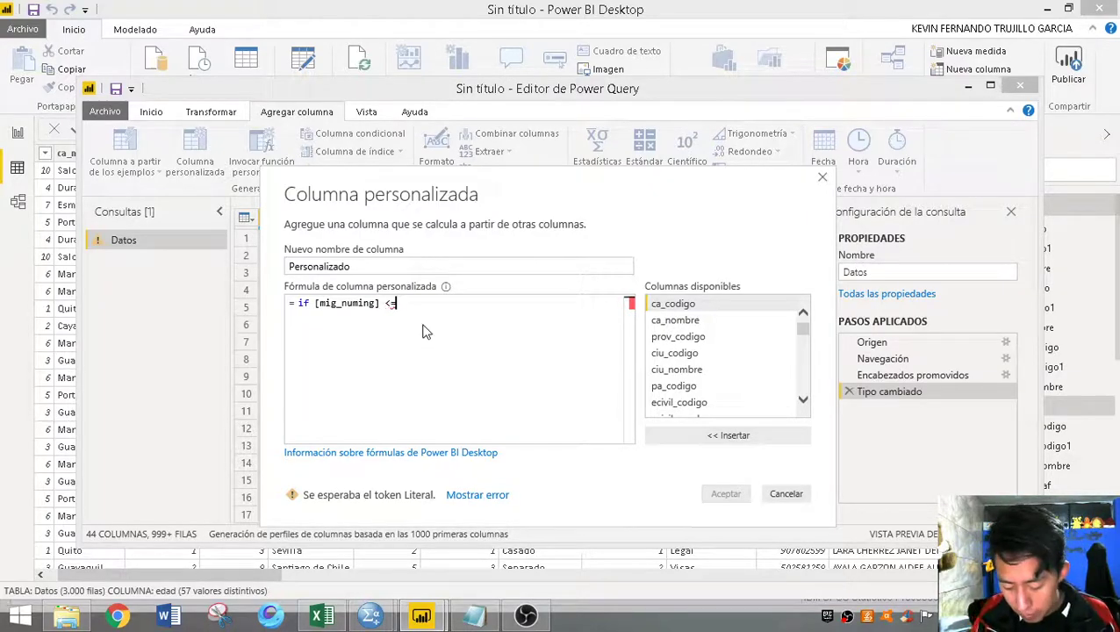
type("500")
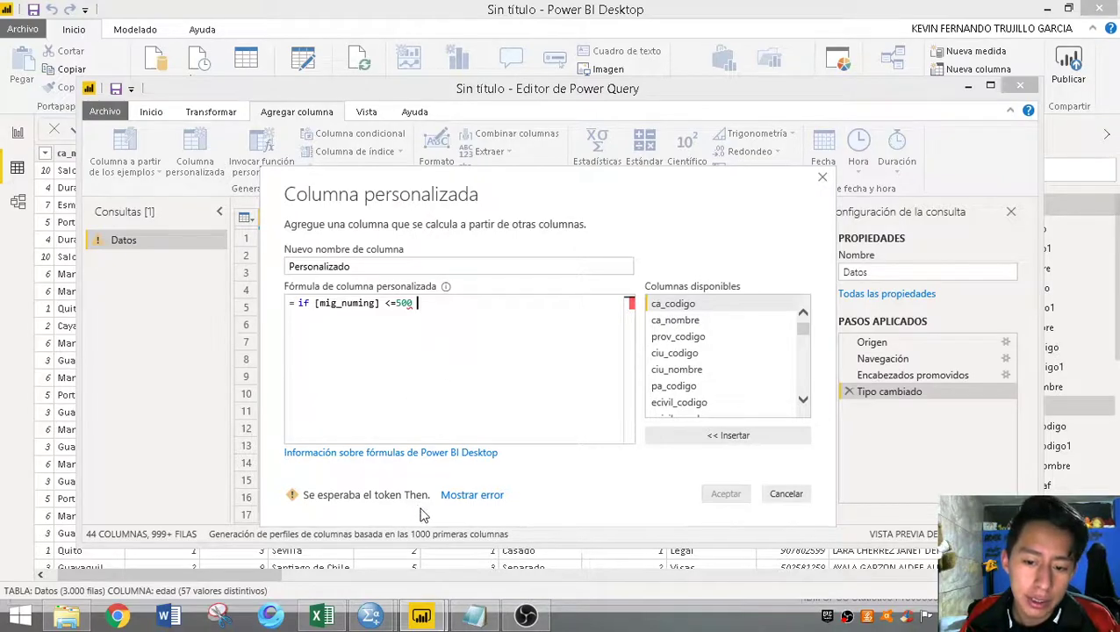
Make the formula return "Ingresos bajos" for the first condition and add "else" after it
type("then")
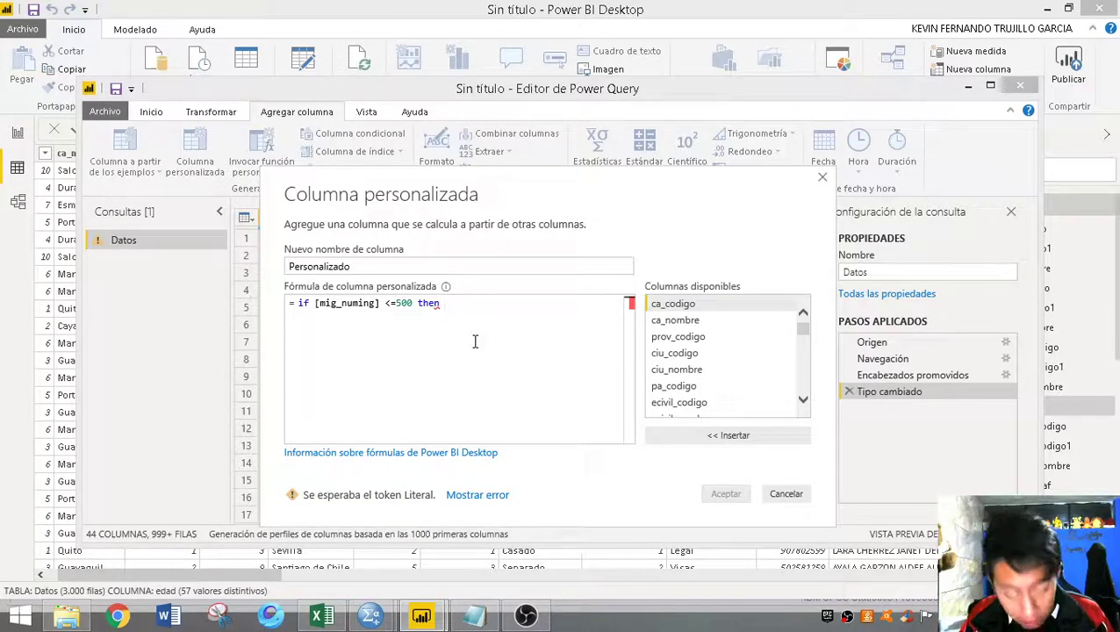
type("\"\"")
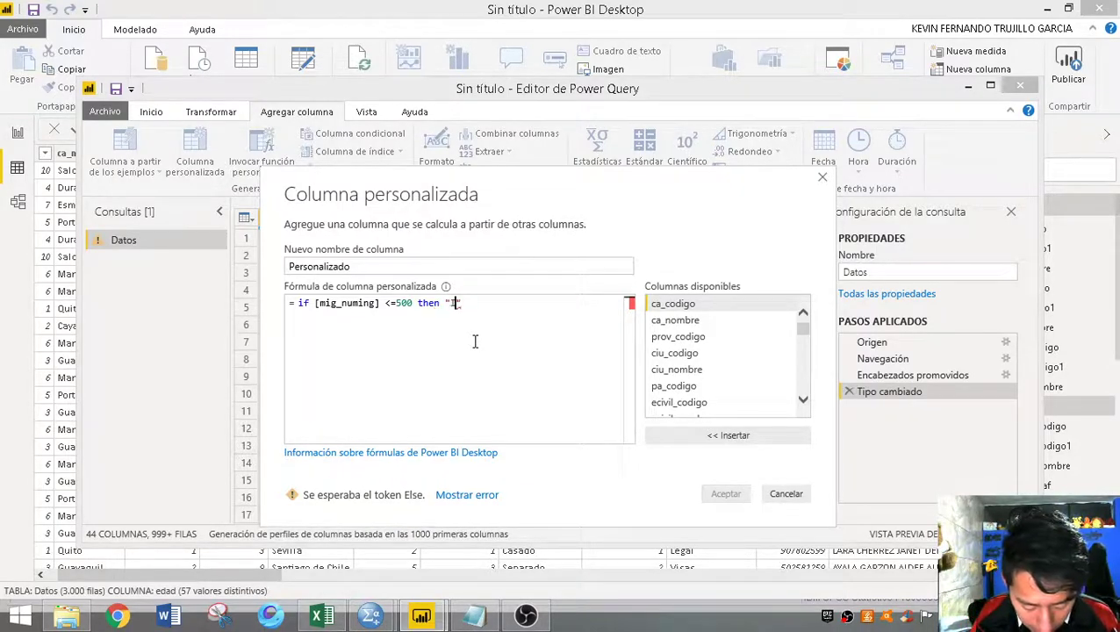
type("Ingreso")
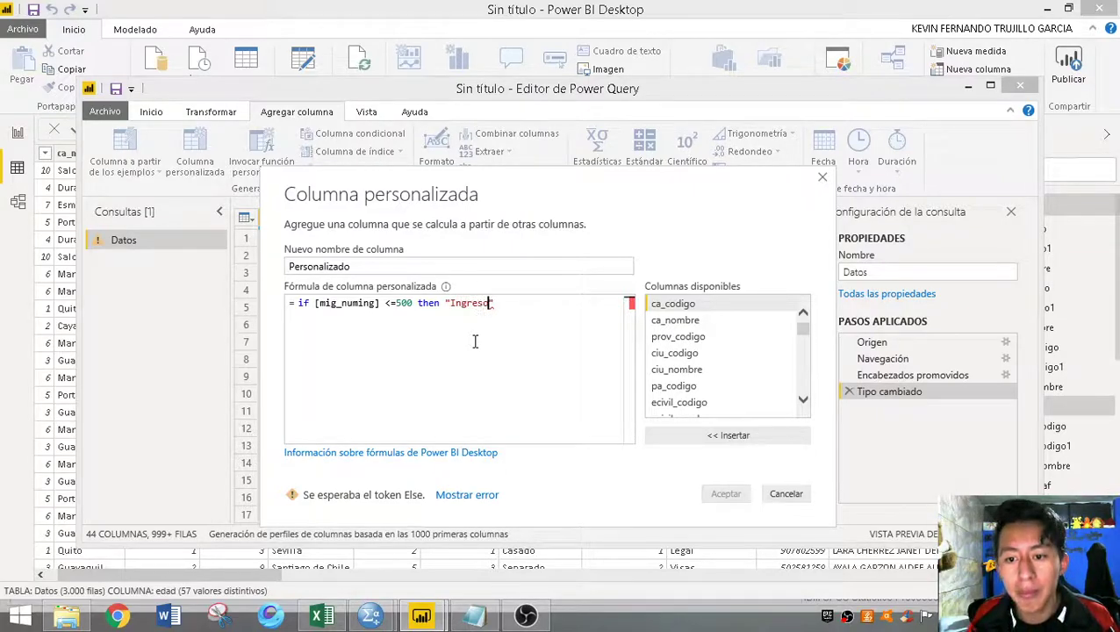
type("s bajos")
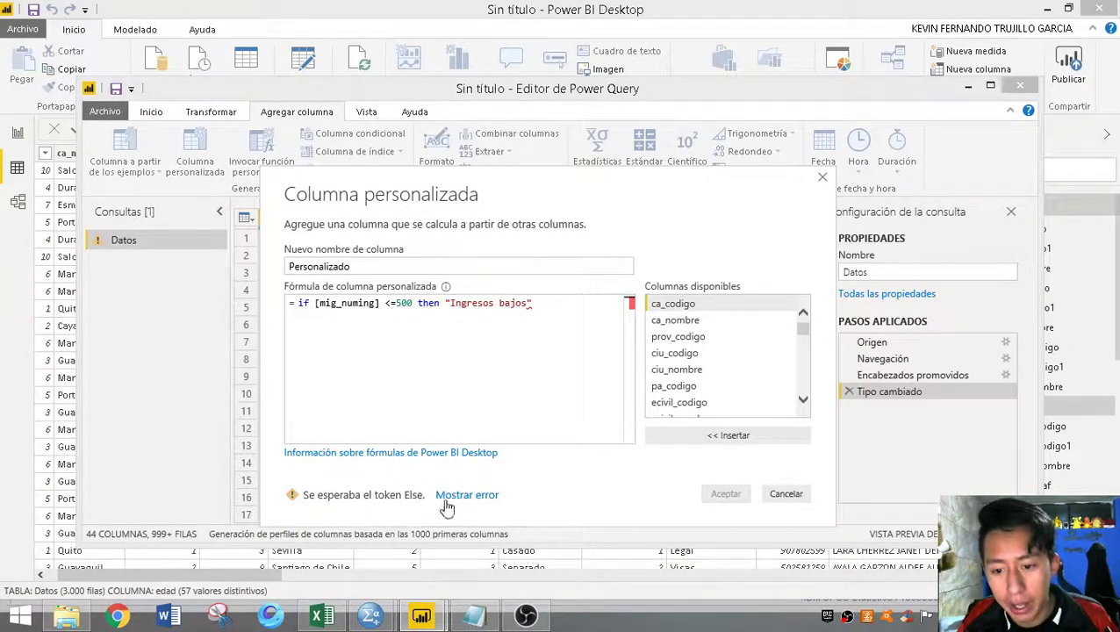
type("else")
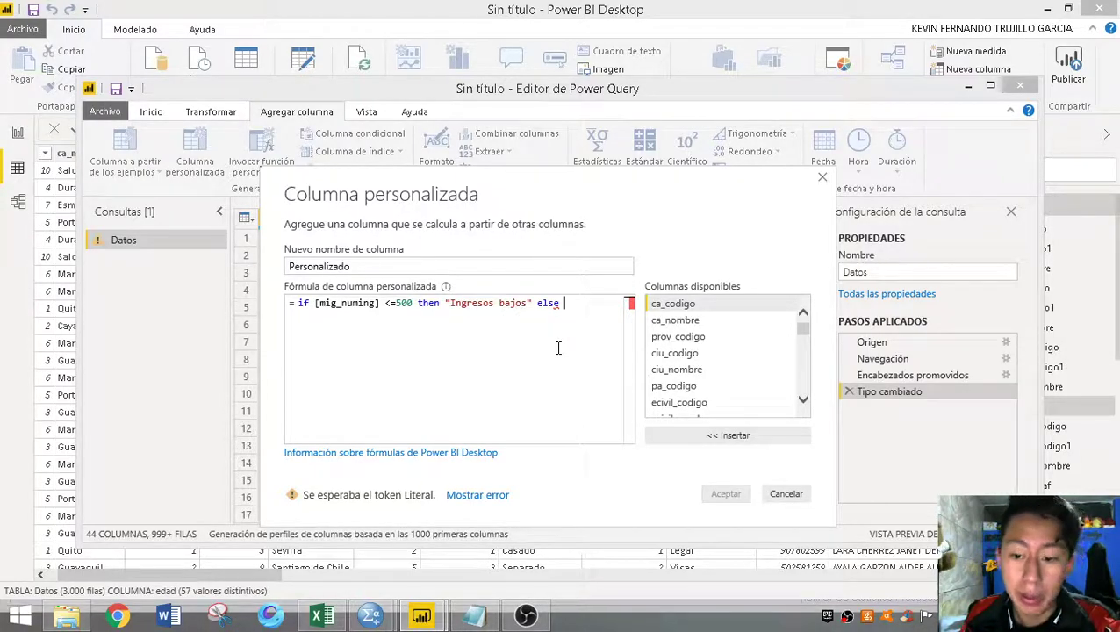
Check the income intervals in the Notepad notes and add the second condition "if [mig_numing] >=1001" to the formula
left_click(474, 616)
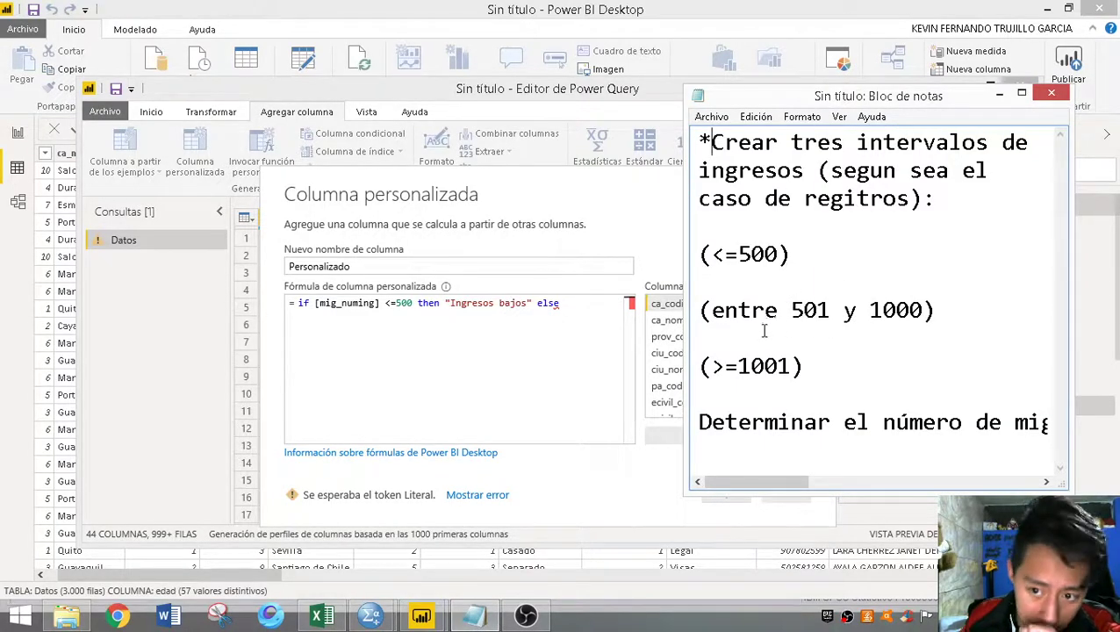
left_click(1001, 93)
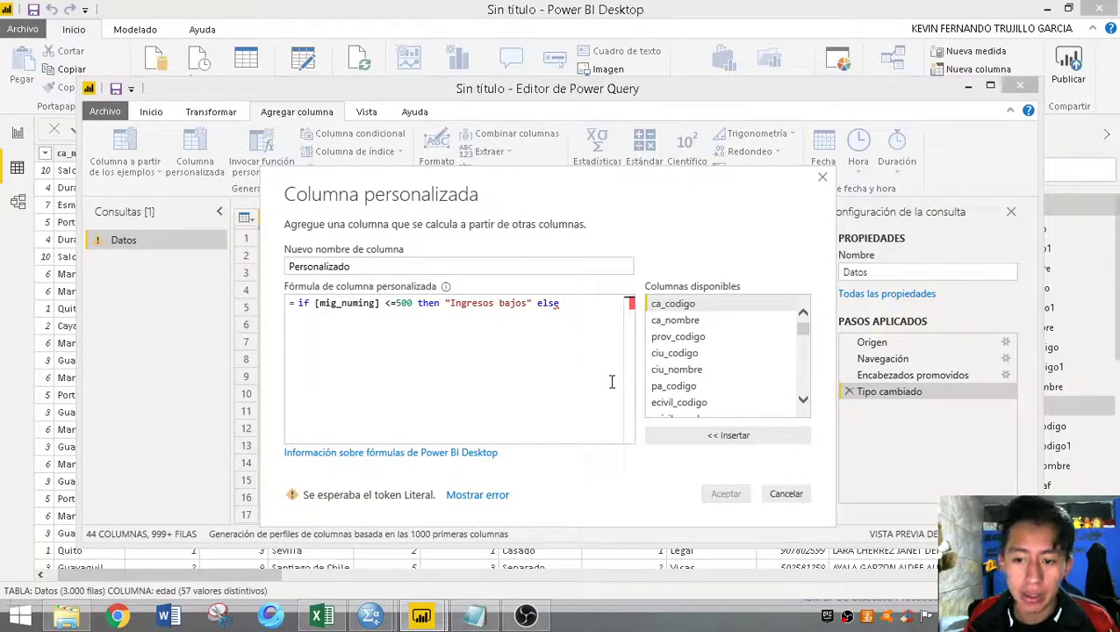
type("if")
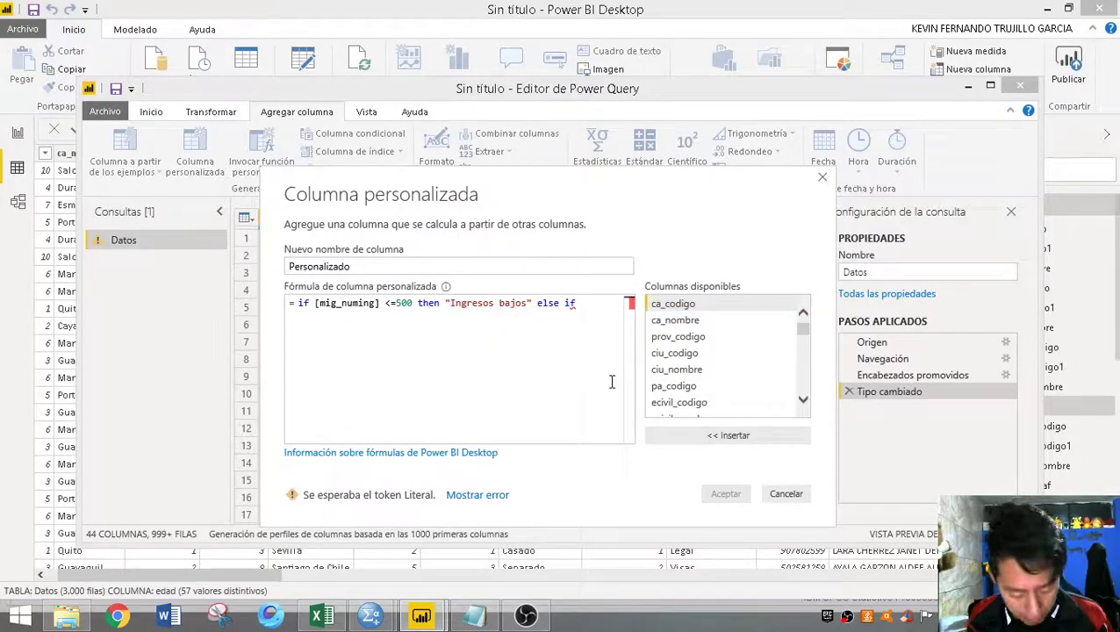
type(" [mig")
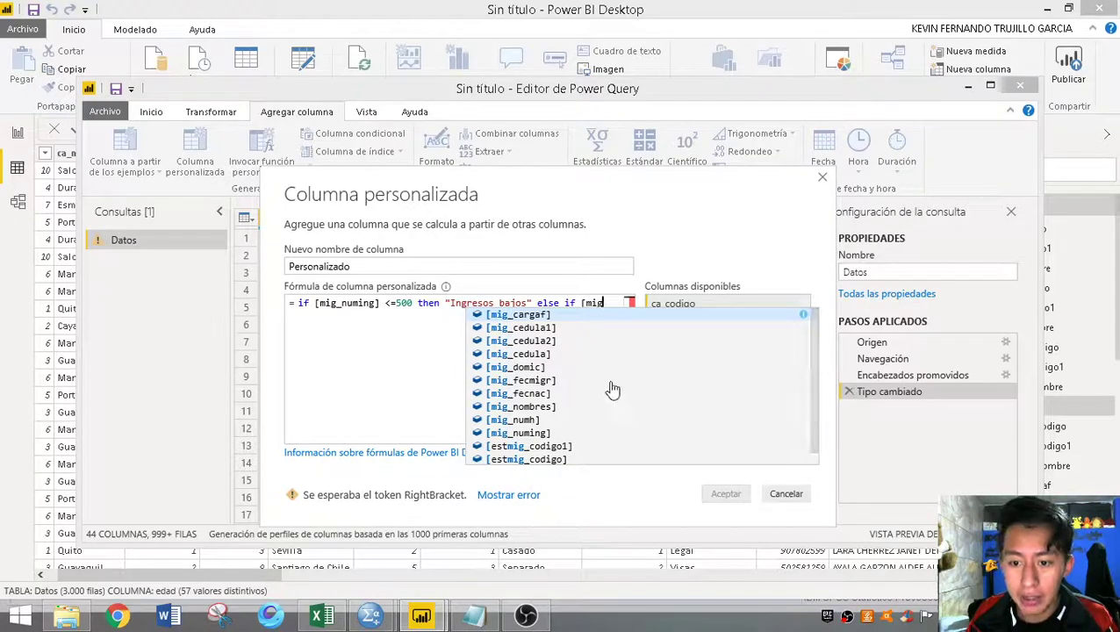
left_click(543, 434)
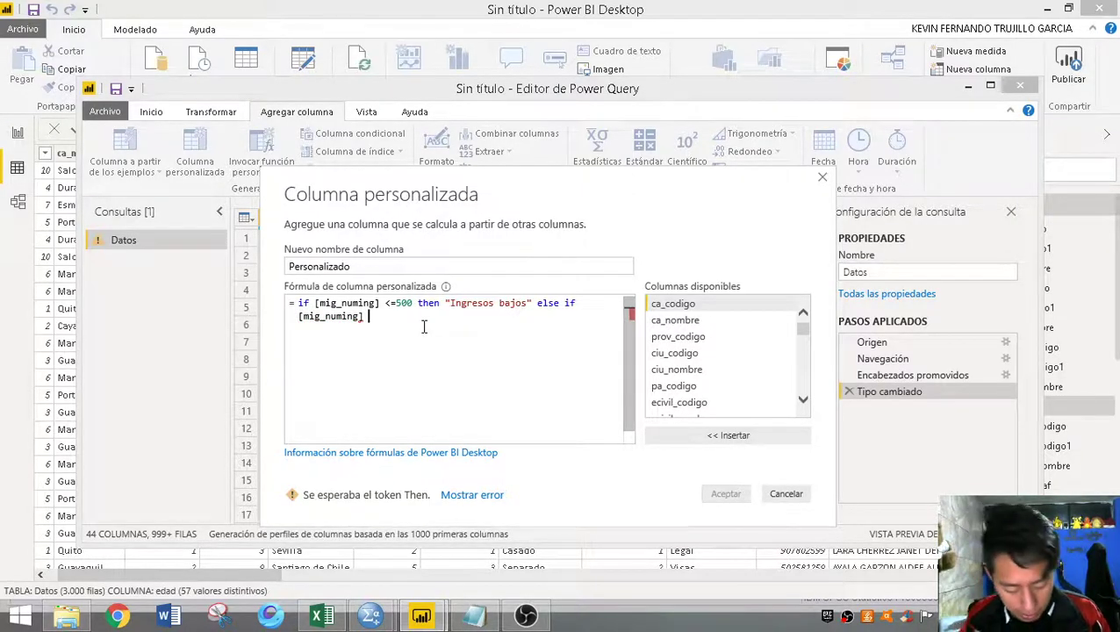
type(">")
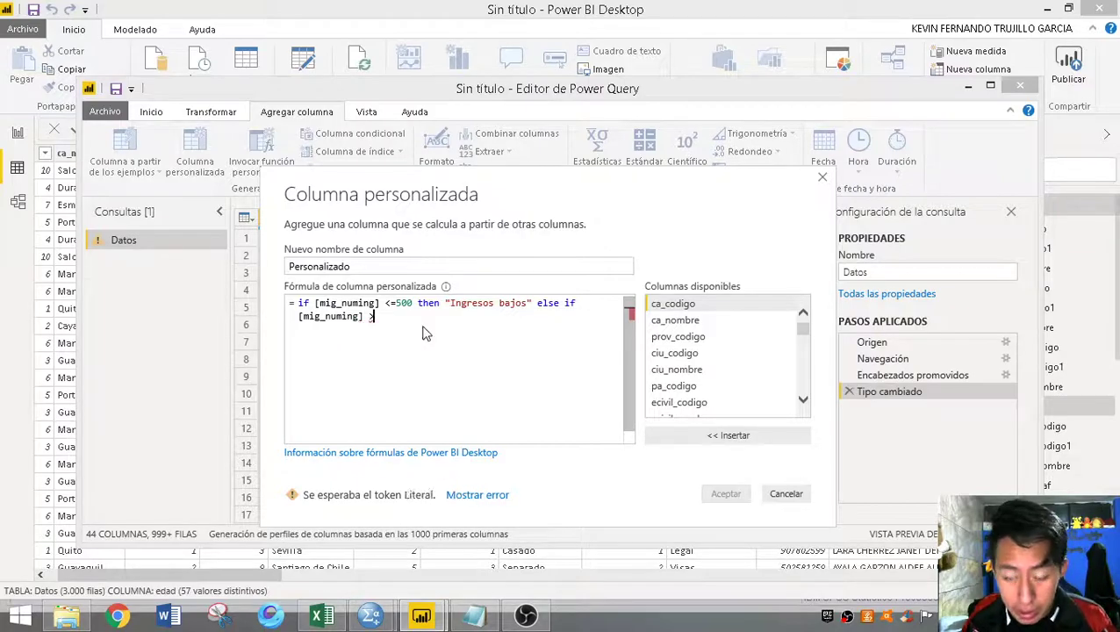
type("=")
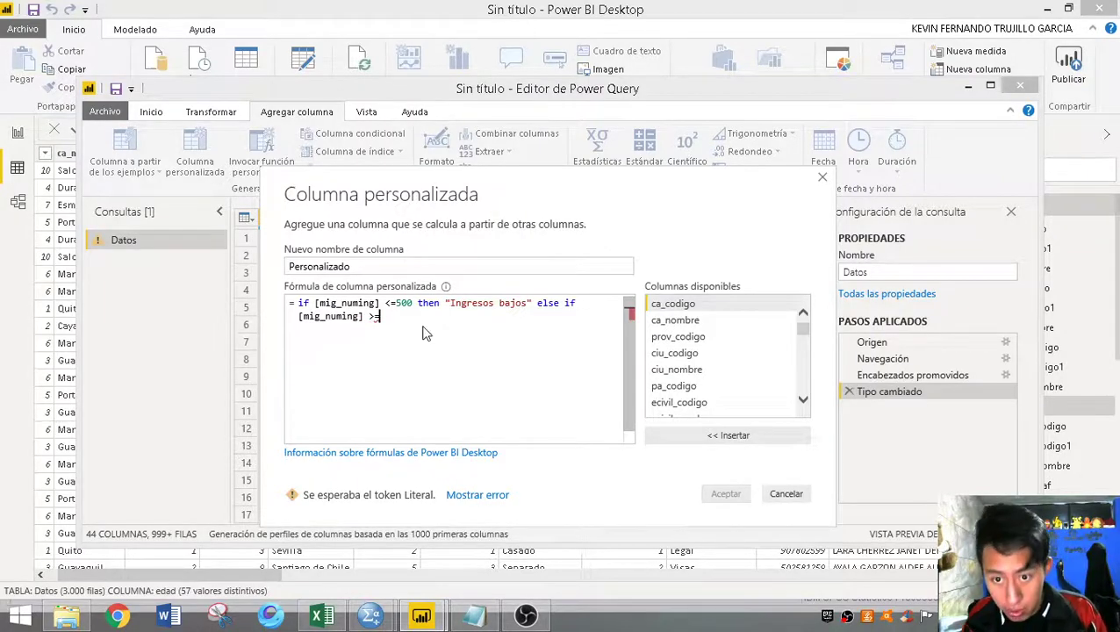
type("1001 ")
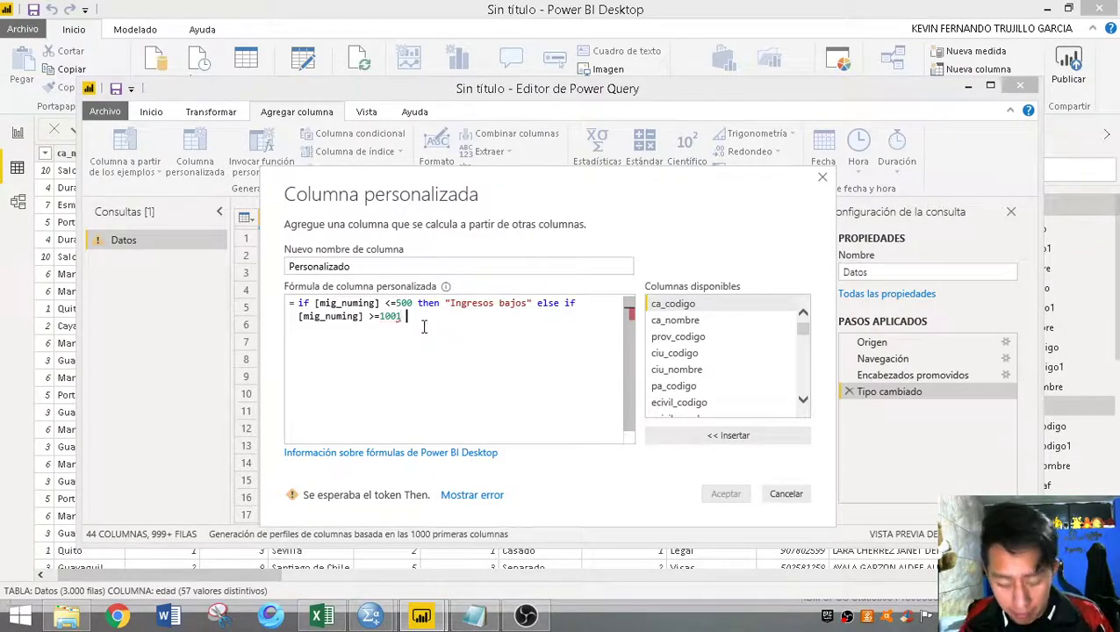
Make the second condition return its result with then "Ingresos altos"
type("then \"")
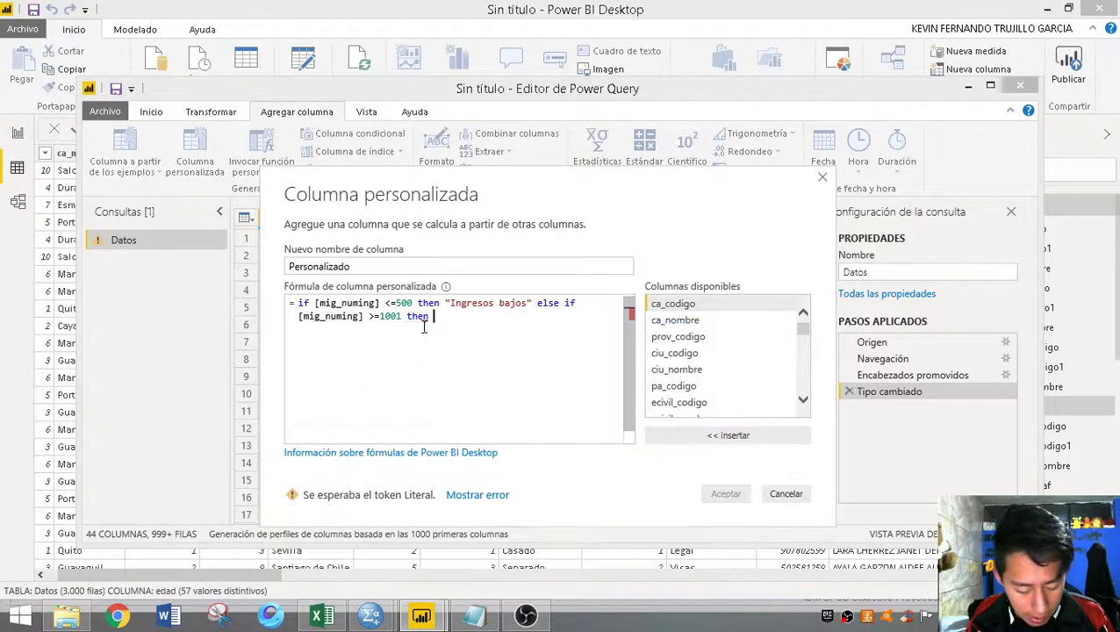
key("BackSpace")
key("BackSpace")
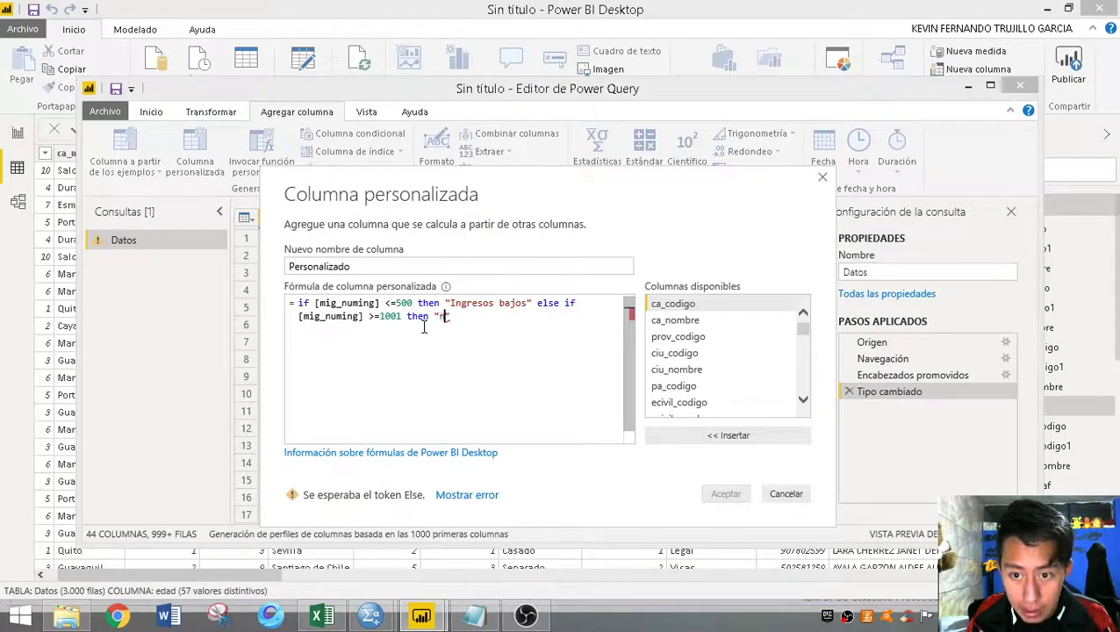
type("c")
type("ngresos ")
type("altos")
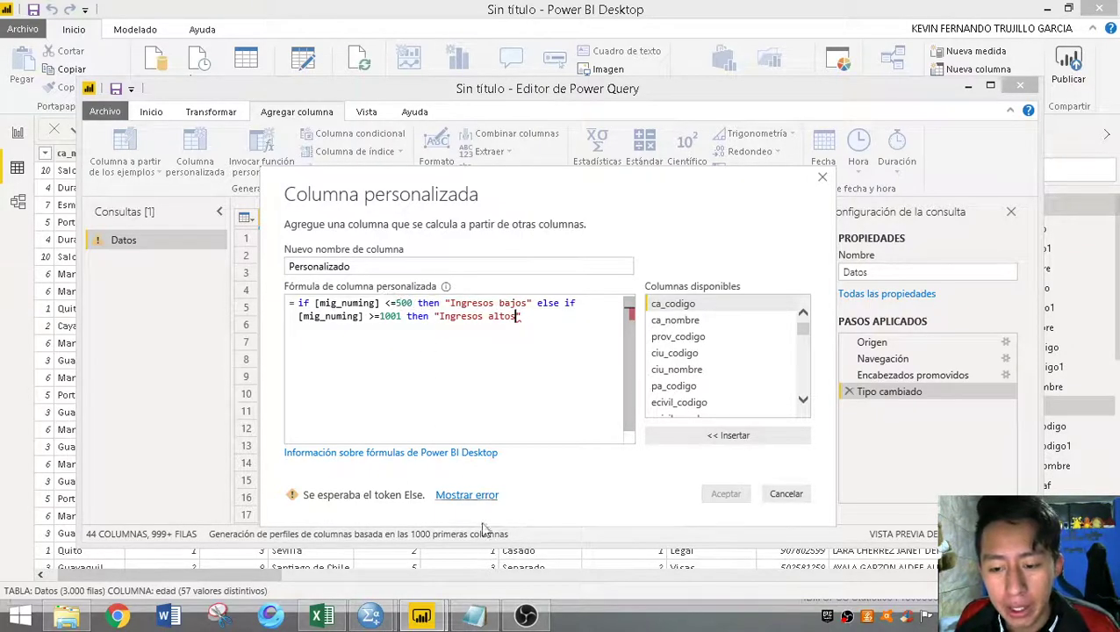
Recheck the intervals in the notes, finish the formula with else "Ingresos Medios" and create the custom column
left_click(474, 616)
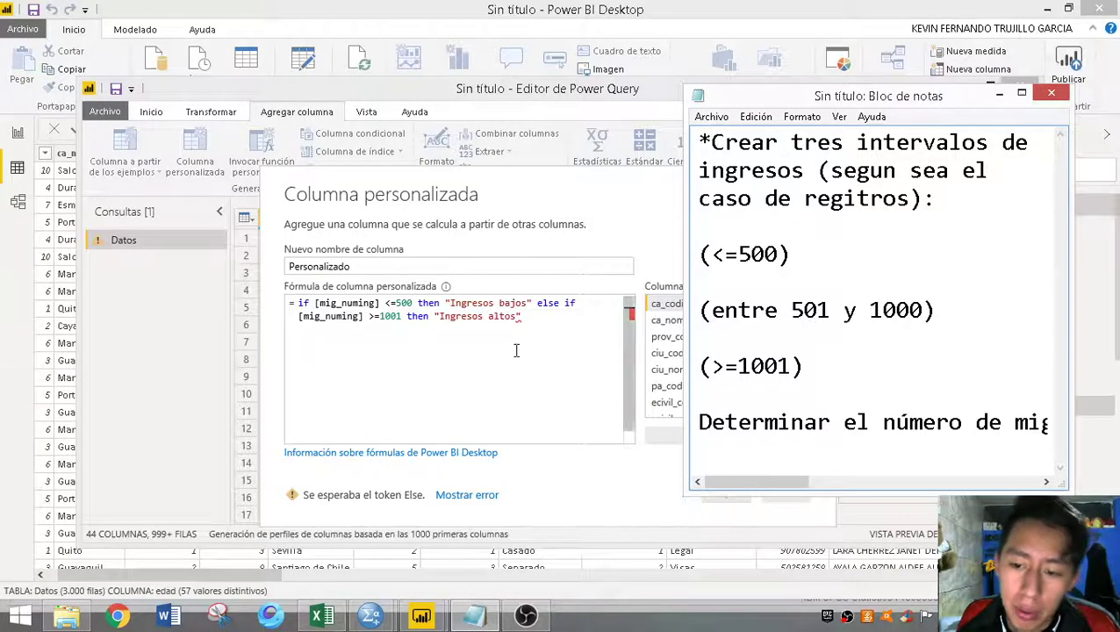
left_click(532, 319)
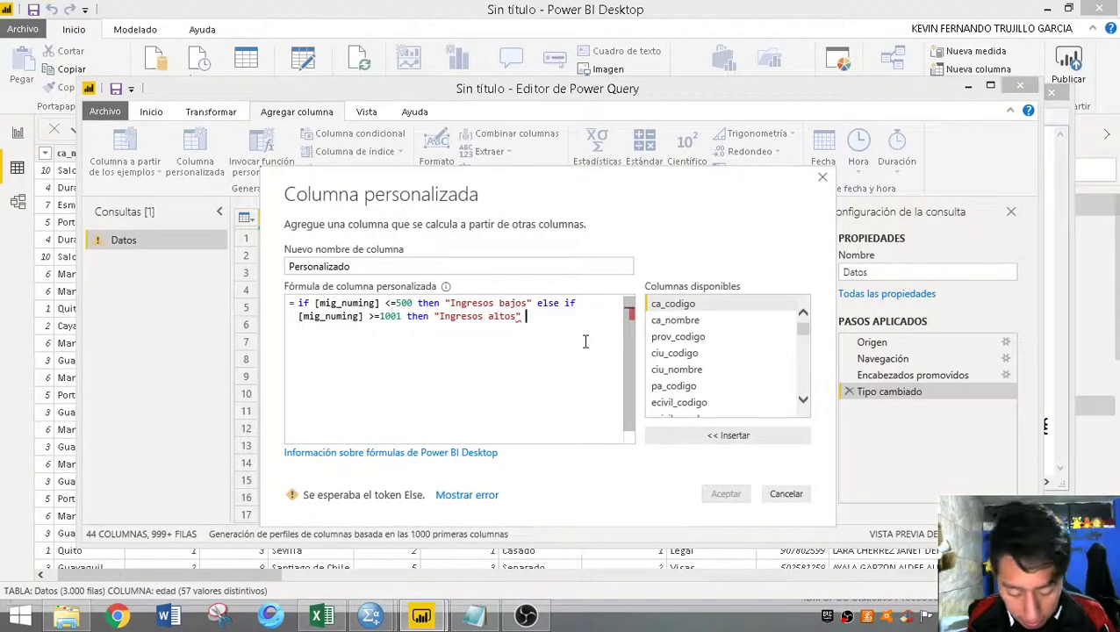
type("else ")
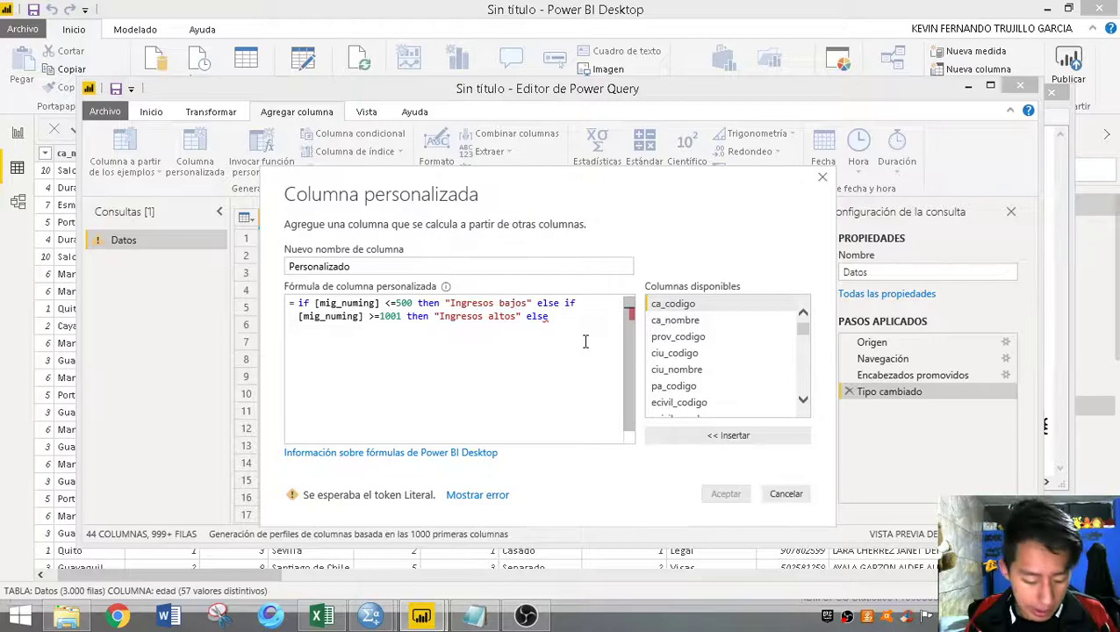
type("\"")
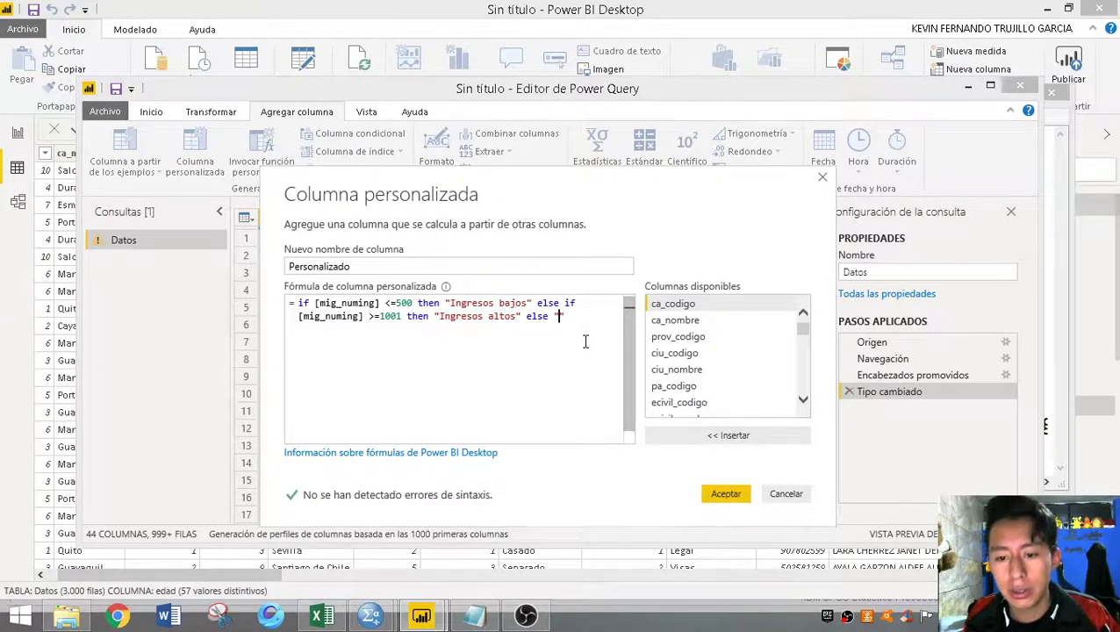
type("Ingre")
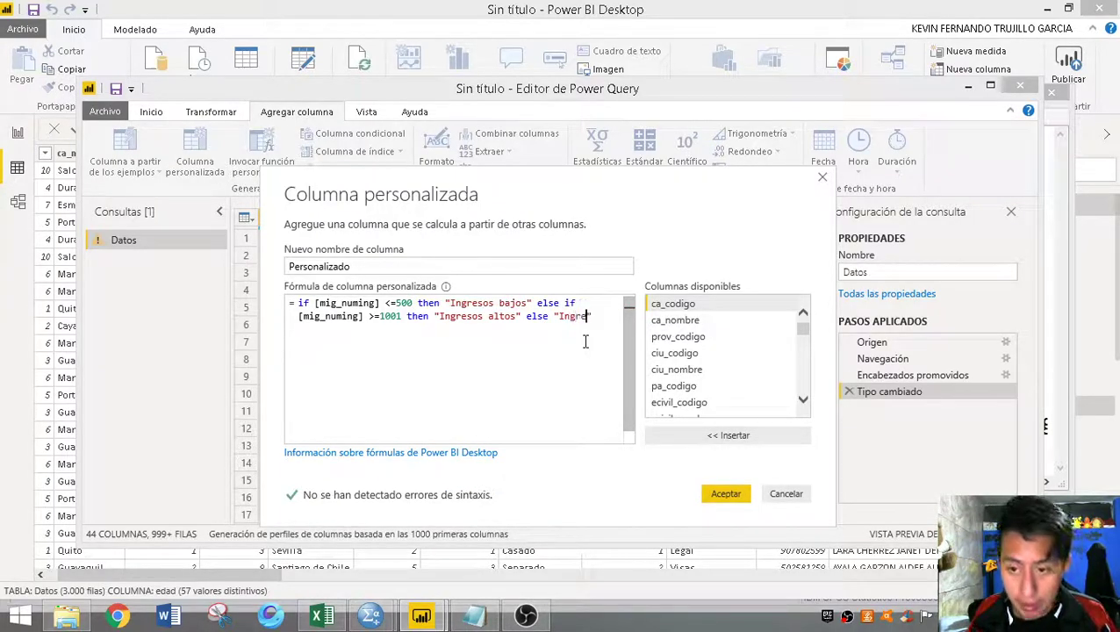
type("sos ")
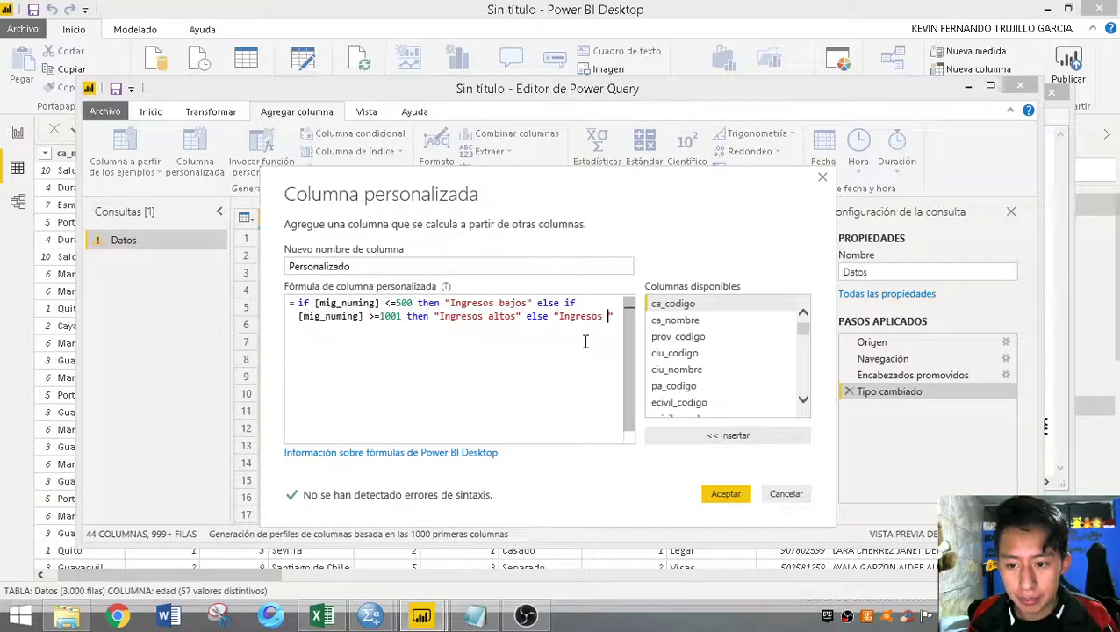
type("Medios")
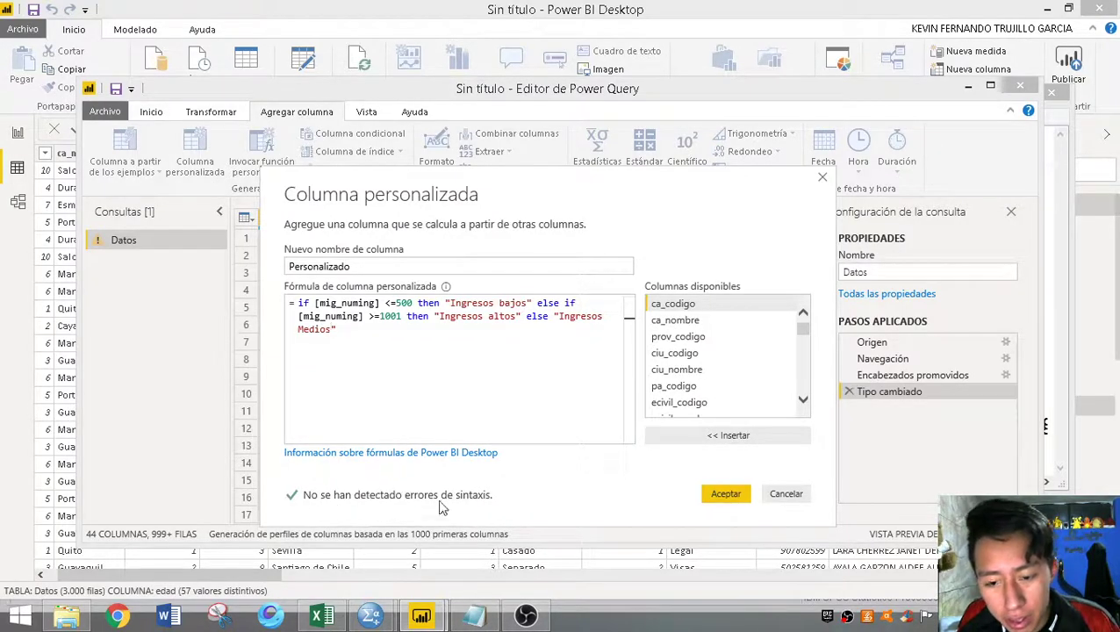
left_click(725, 495)
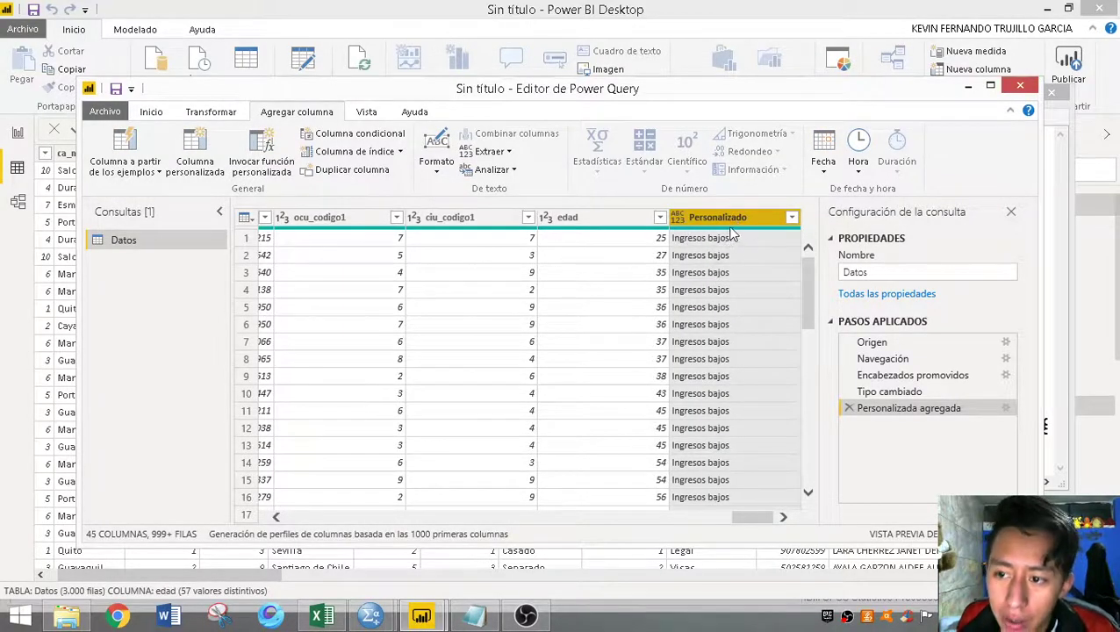
Rename the new Personalizado column as "Tipos de Ingresos"
right_click(718, 218)
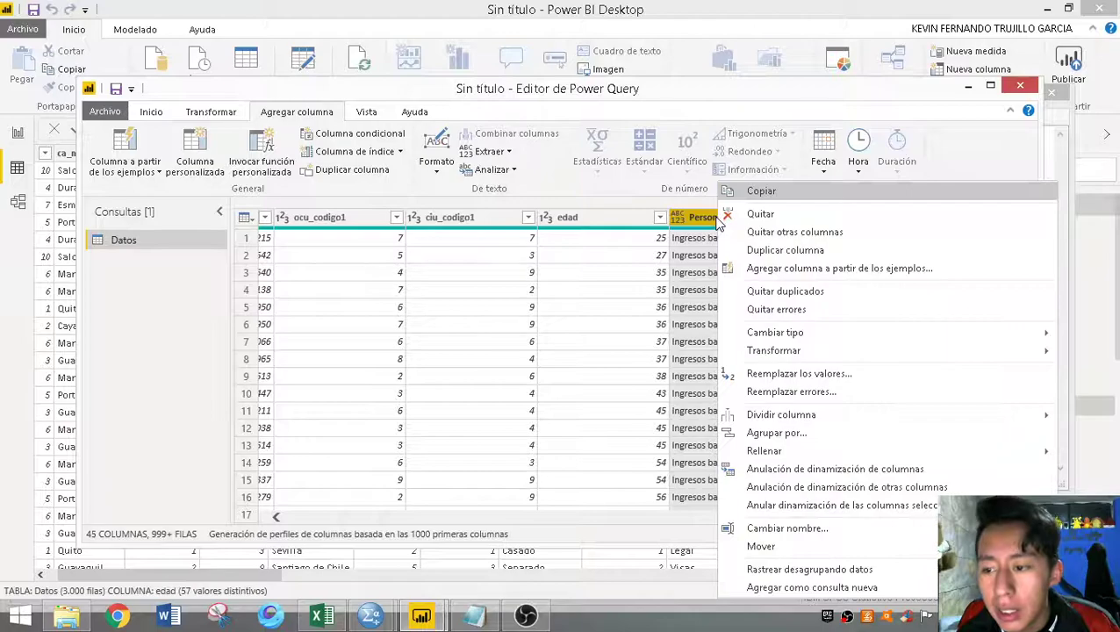
left_click(707, 225)
double_click(707, 220)
type("Tipos de")
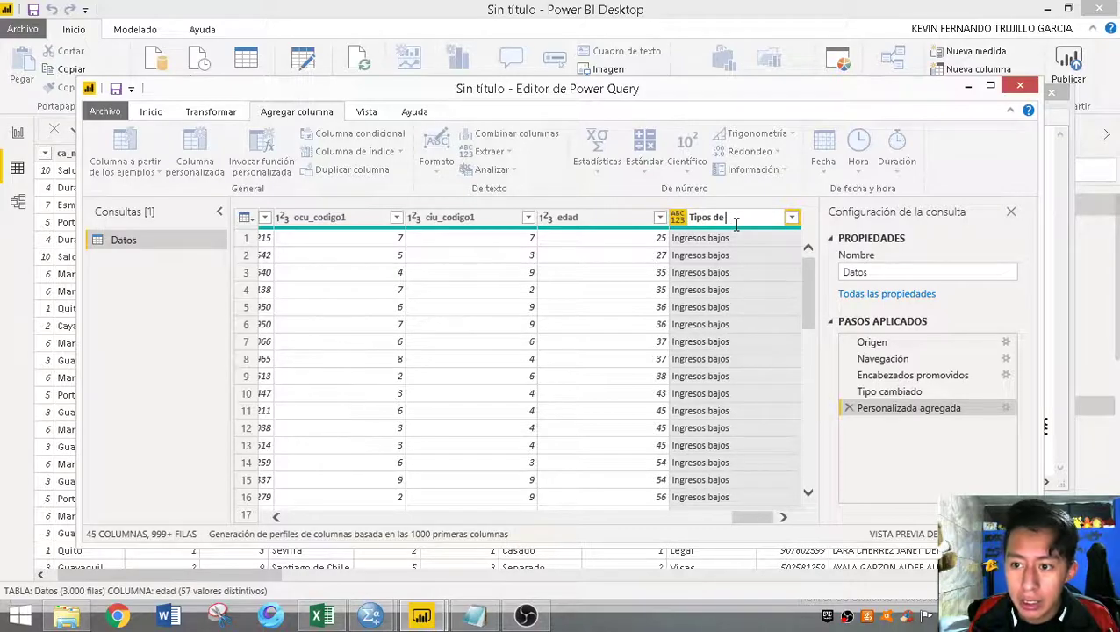
type(" Ingresos")
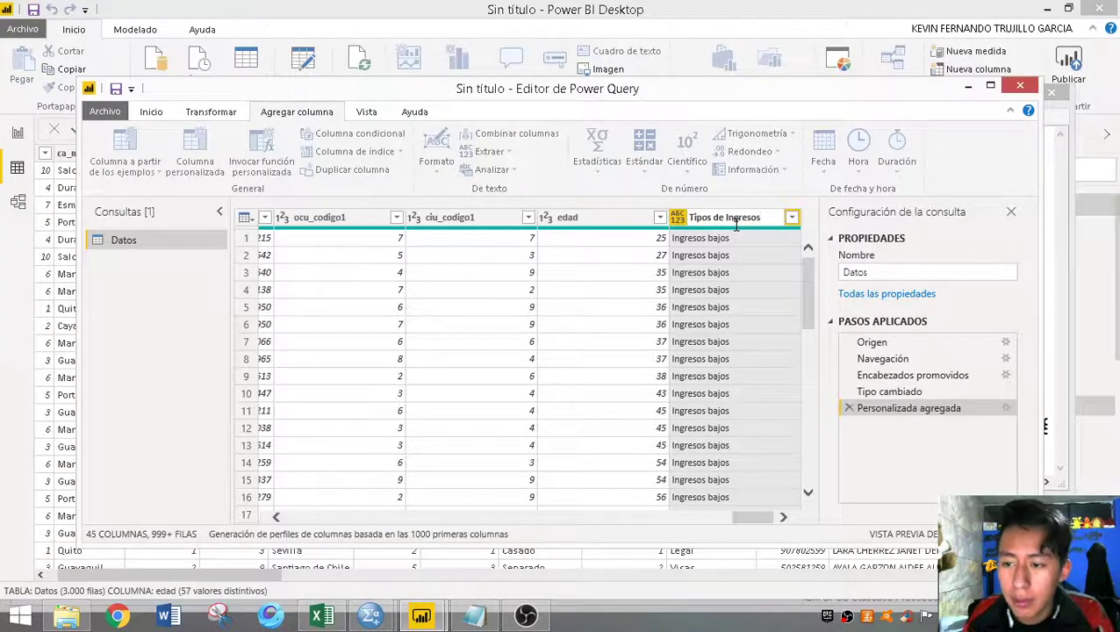
key("Return")
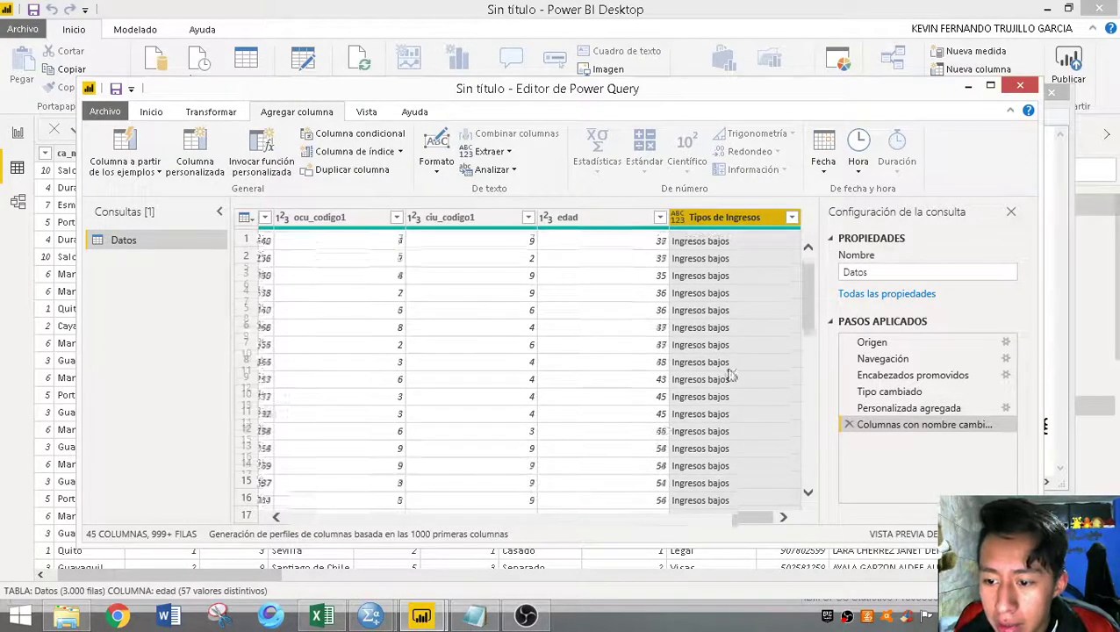
Compare the income types in the Tipos de Ingresos column with the mig_numing values further down the table
scroll(772, 366, "down", 11)
scroll(769, 366, "down", 20)
scroll(735, 369, "down", 1)
left_click_drag(746, 518, 451, 522)
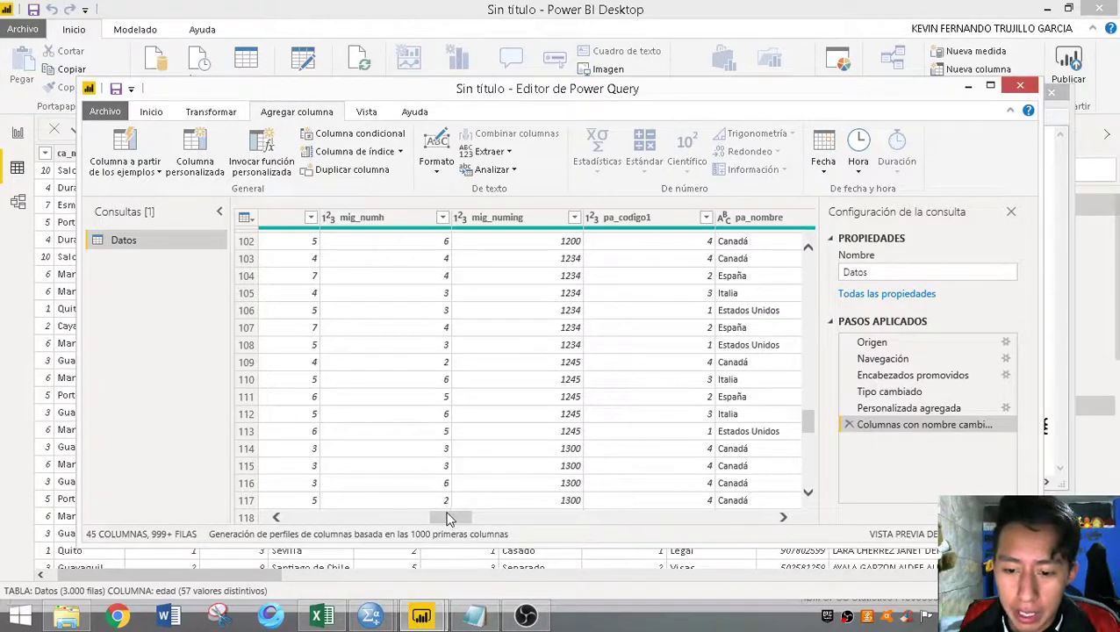
left_click_drag(451, 517, 753, 517)
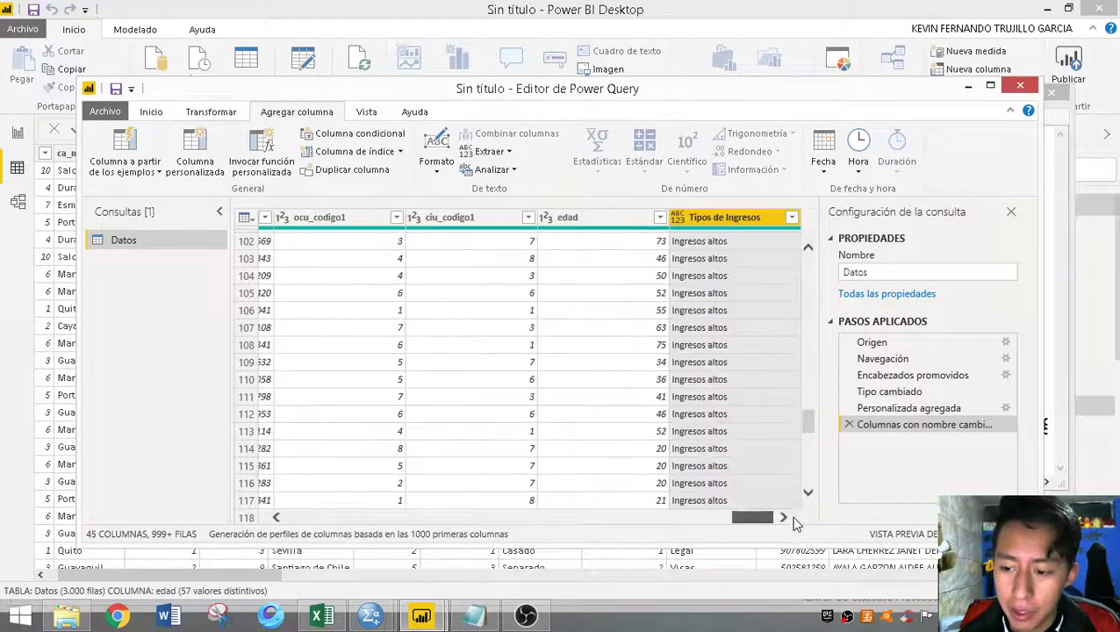
left_click(151, 113)
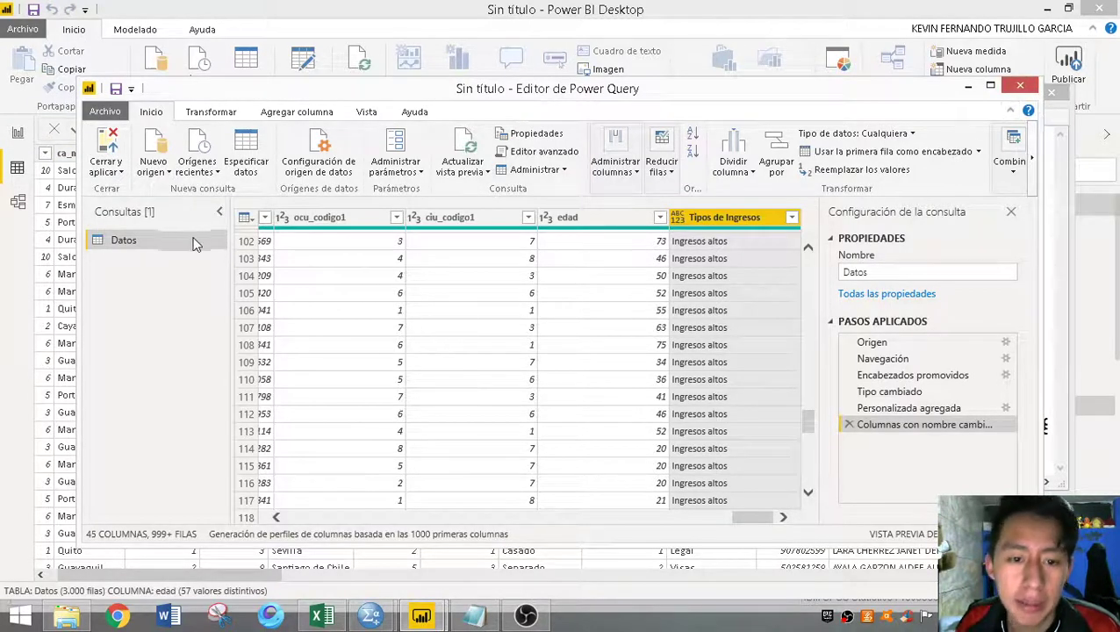
Apply the query changes, close the Power Query Editor and check the Tipos de Ingresos column in the Datos table
left_click(109, 145)
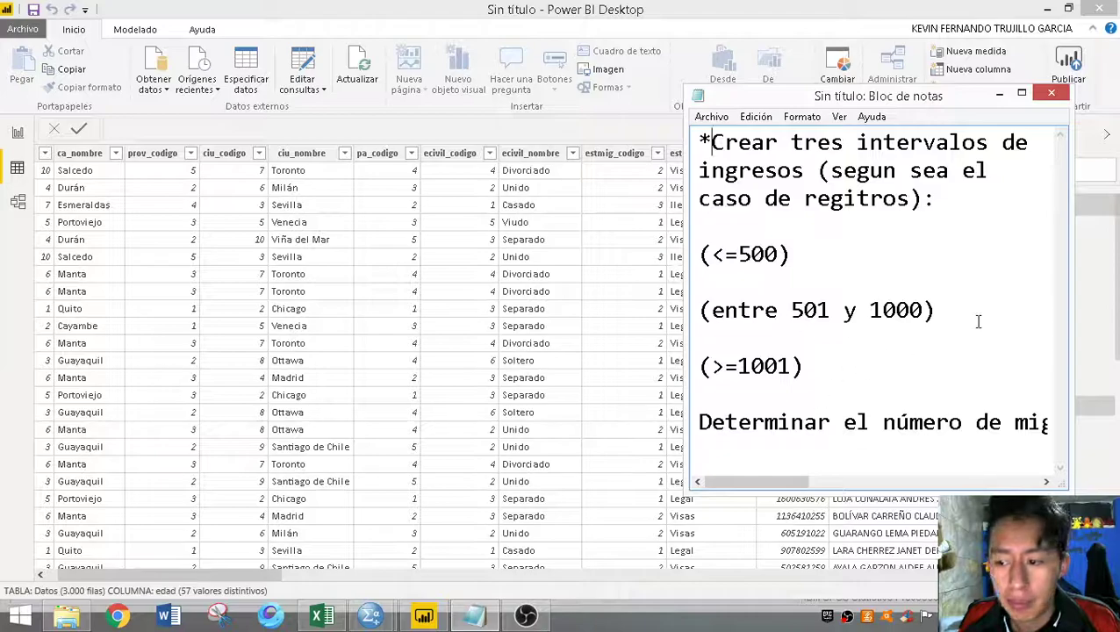
left_click(1007, 94)
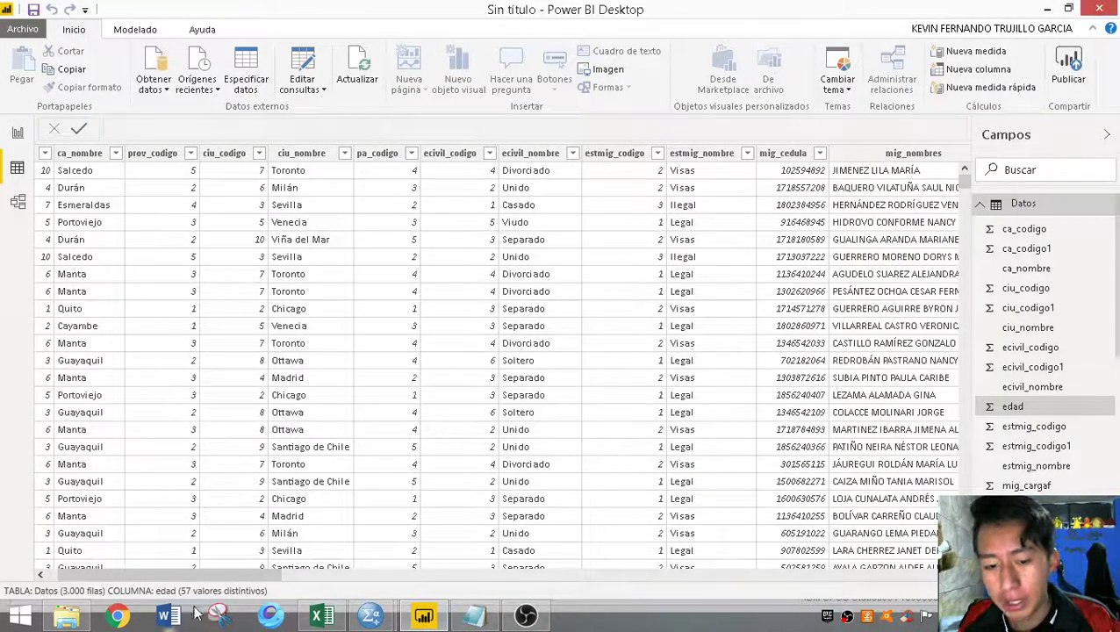
scroll(244, 579, "right", 5)
scroll(397, 572, "left", 5)
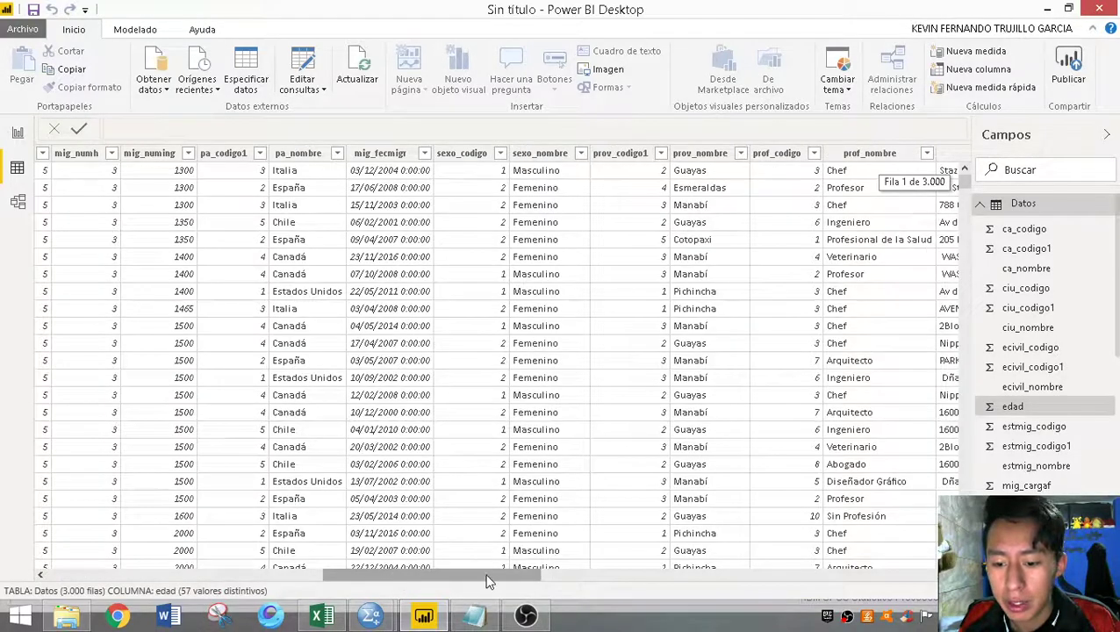
scroll(397, 572, "right", 10)
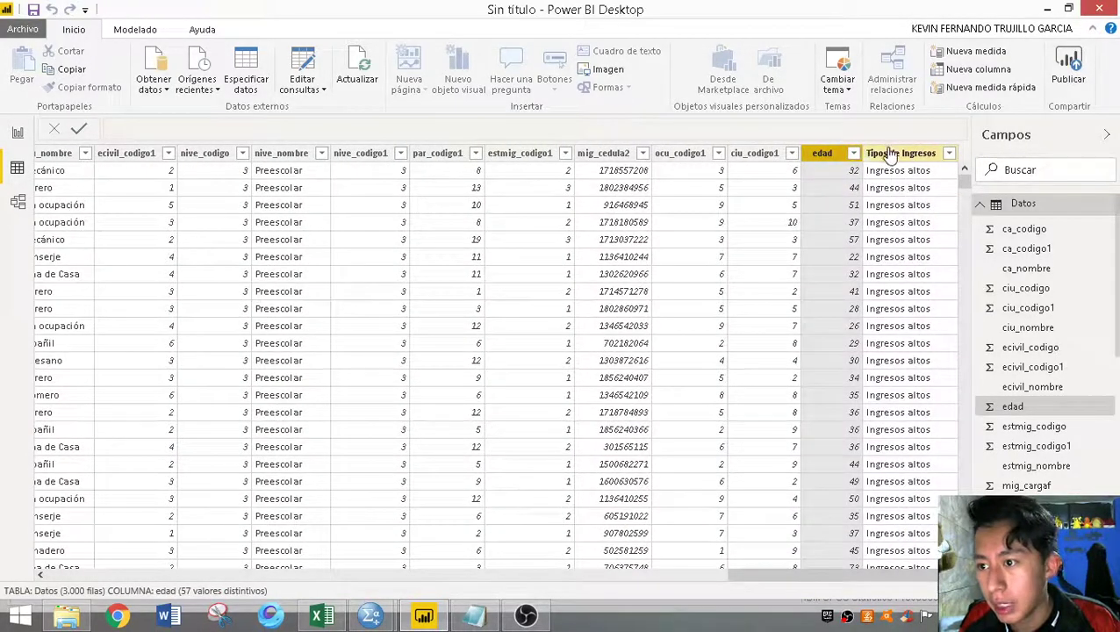
scroll(885, 579, "left", 10)
Add a clustered column chart to the report's Página 1 and look through the Datos fields for the chart's data
left_click(17, 133)
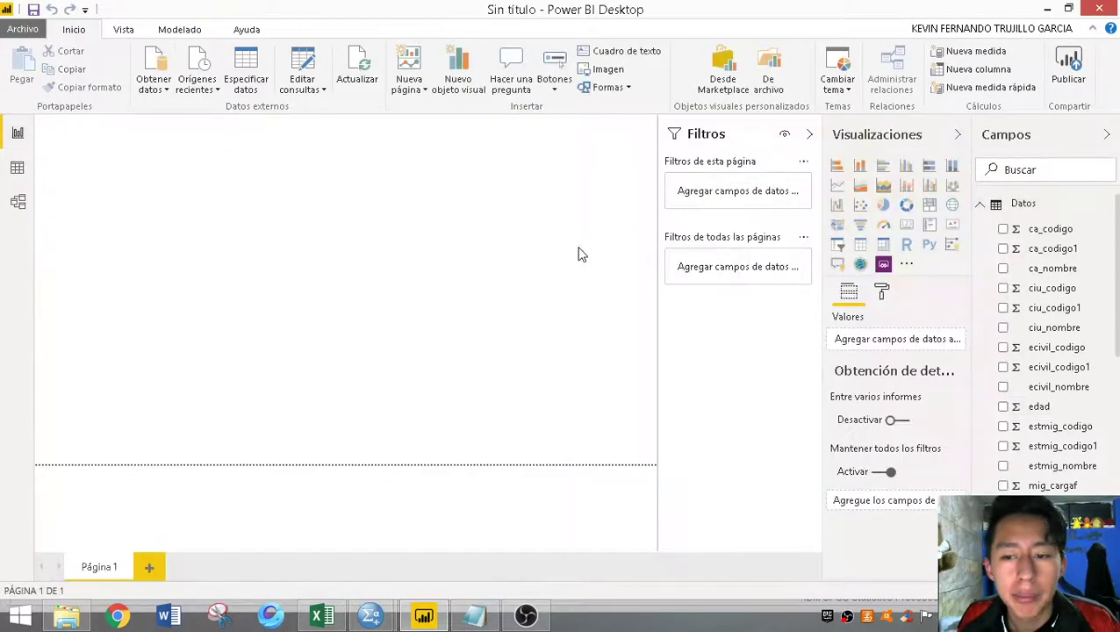
left_click(906, 165)
left_click_drag(132, 220, 194, 297)
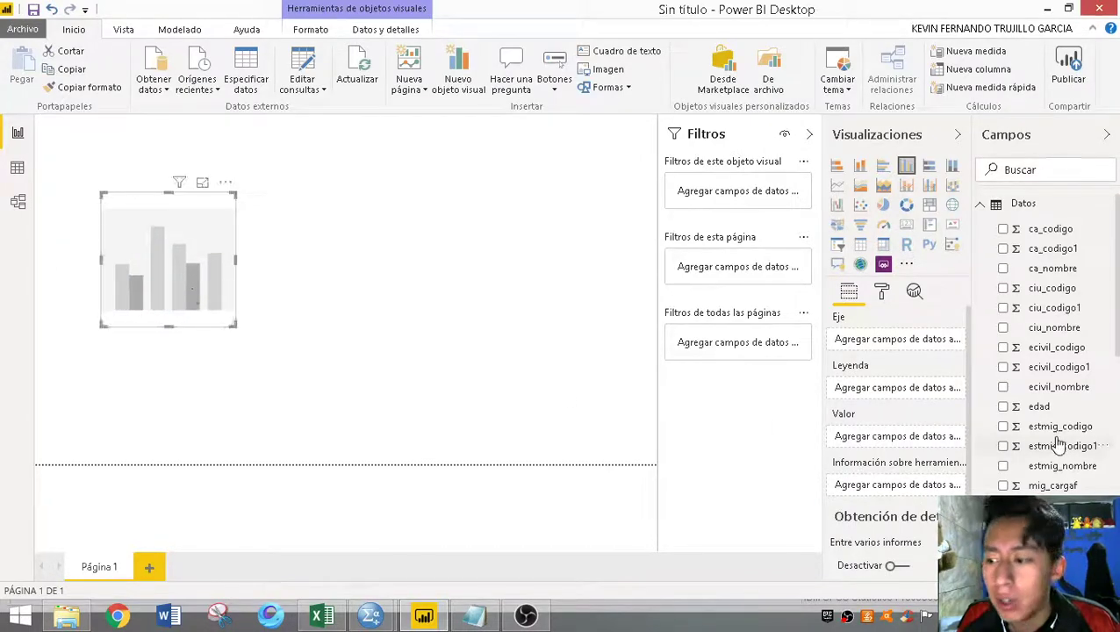
scroll(1045, 439, "down", 4)
scroll(1044, 351, "down", 5)
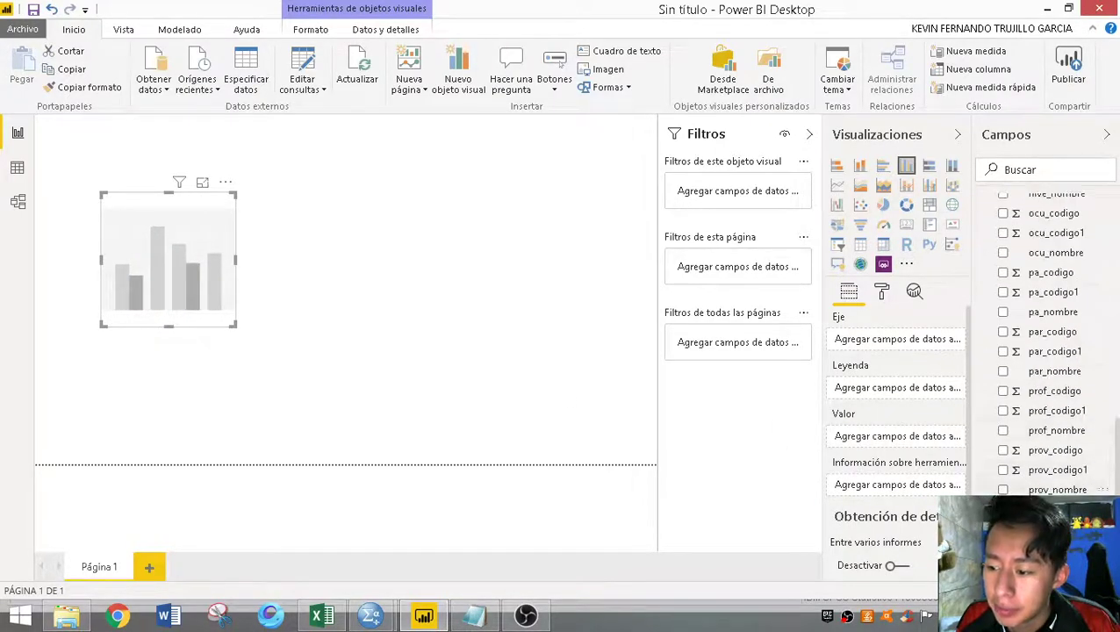